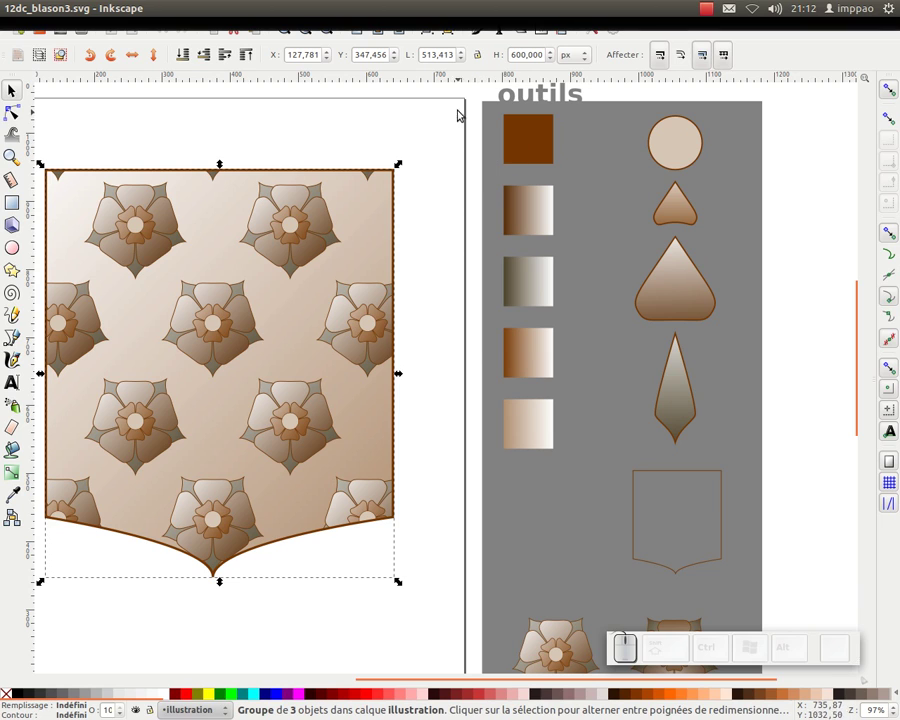
# Step: Recolour the start stop of the petal gradient swatch to lime green (#00FF00) with the Gradient tool
pyautogui.click(449, 360)
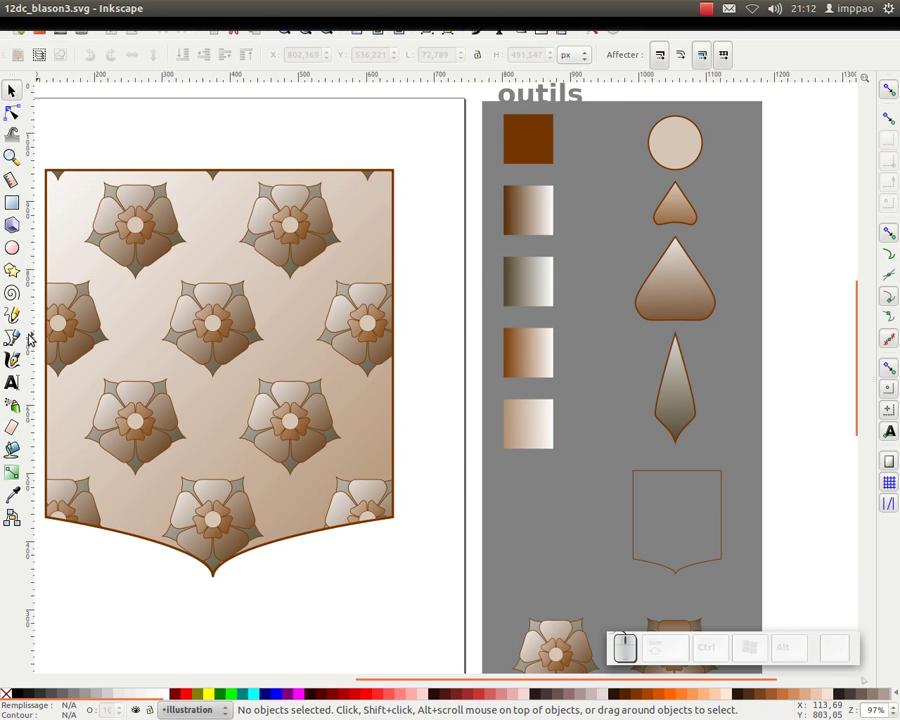
pyautogui.click(12, 472)
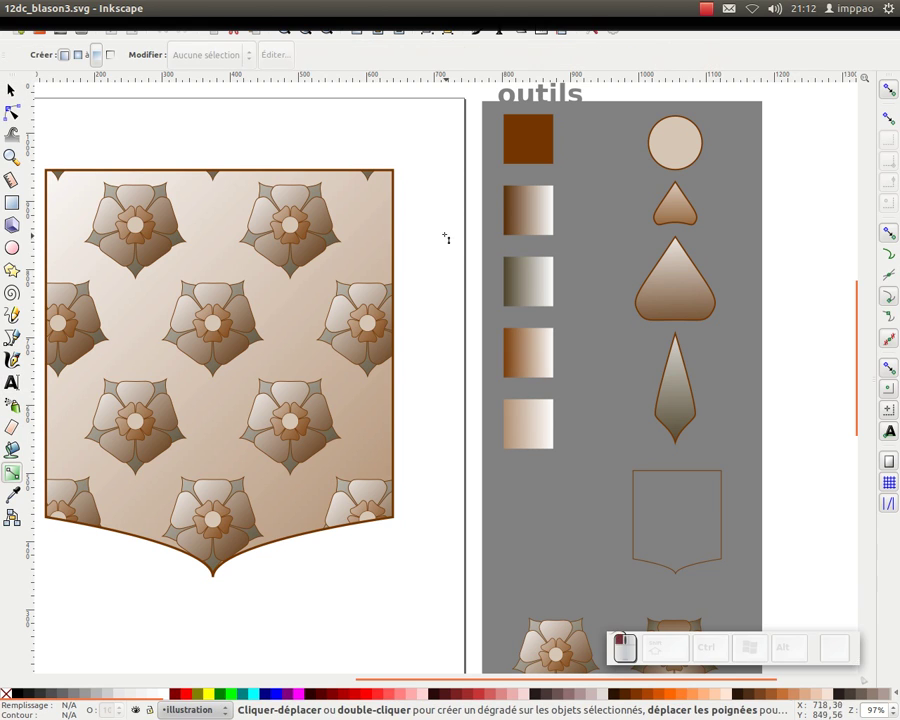
pyautogui.click(540, 222)
pyautogui.click(505, 211)
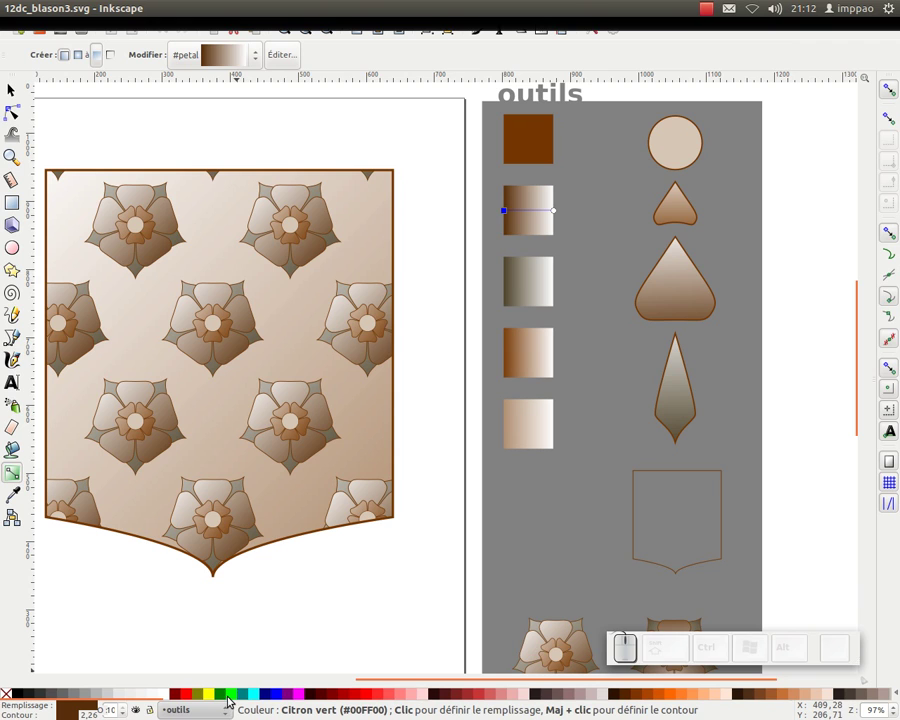
pyautogui.click(230, 700)
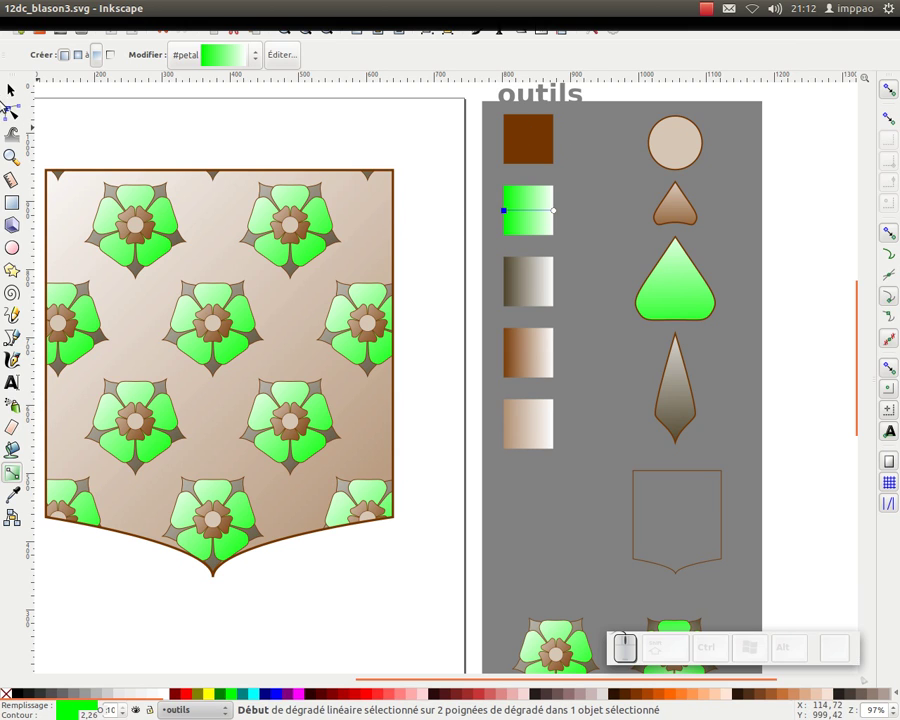
# Step: Recolour both stops of the contour gradient in the solid brown swatch to magenta
pyautogui.press('s')
pyautogui.click(537, 140)
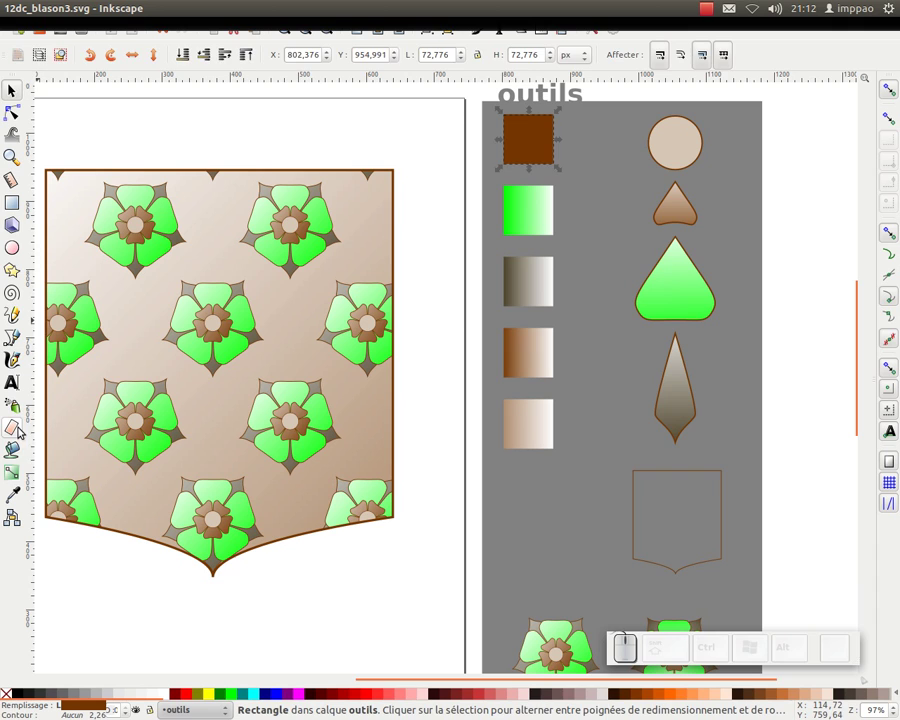
pyautogui.click(12, 472)
pyautogui.click(515, 139)
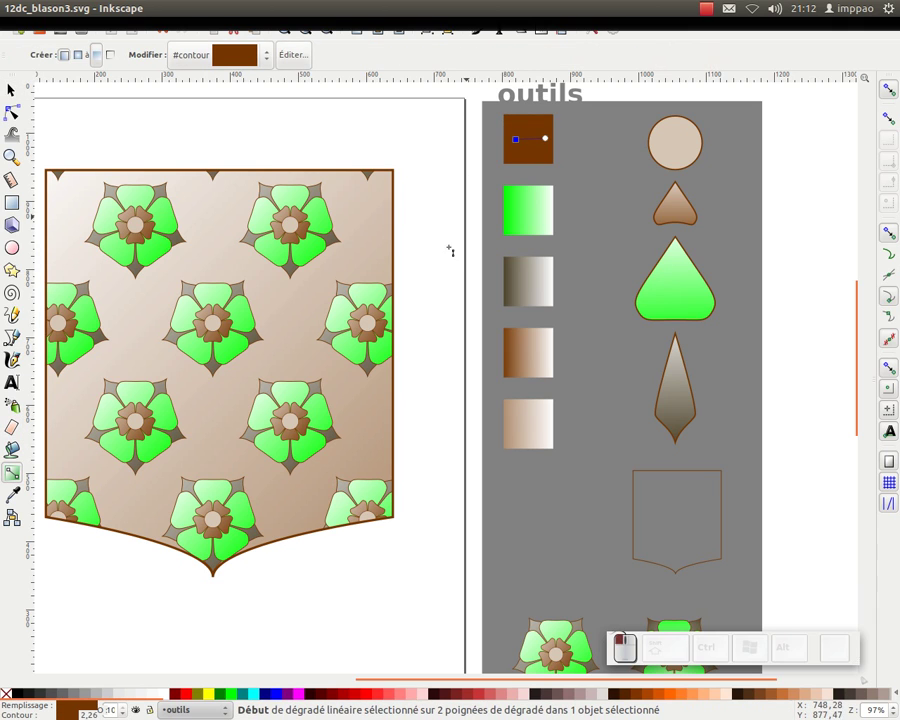
pyautogui.click(303, 697)
pyautogui.click(545, 142)
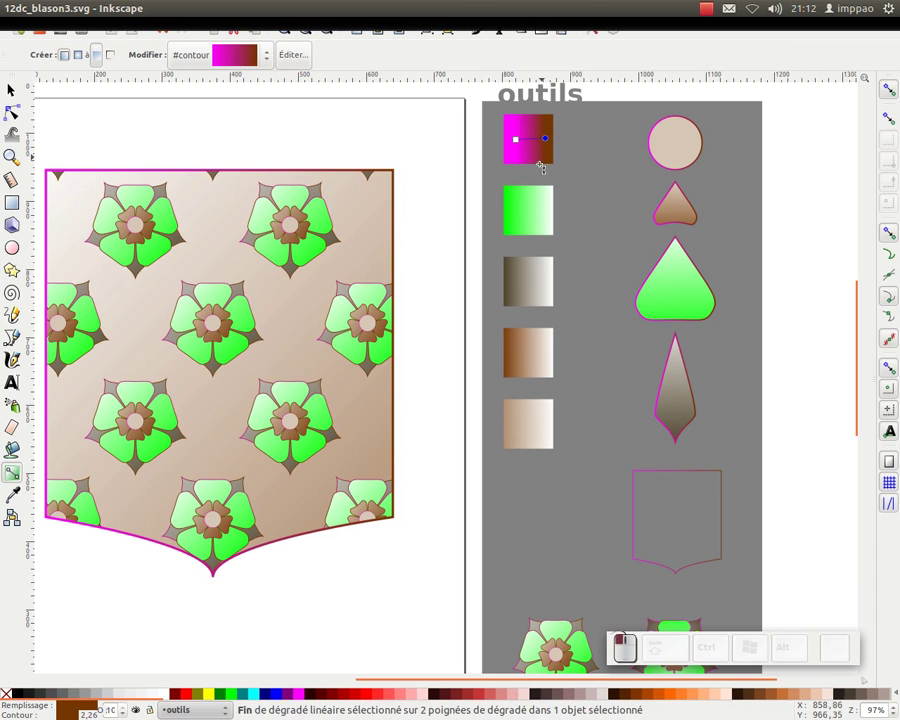
pyautogui.click(303, 697)
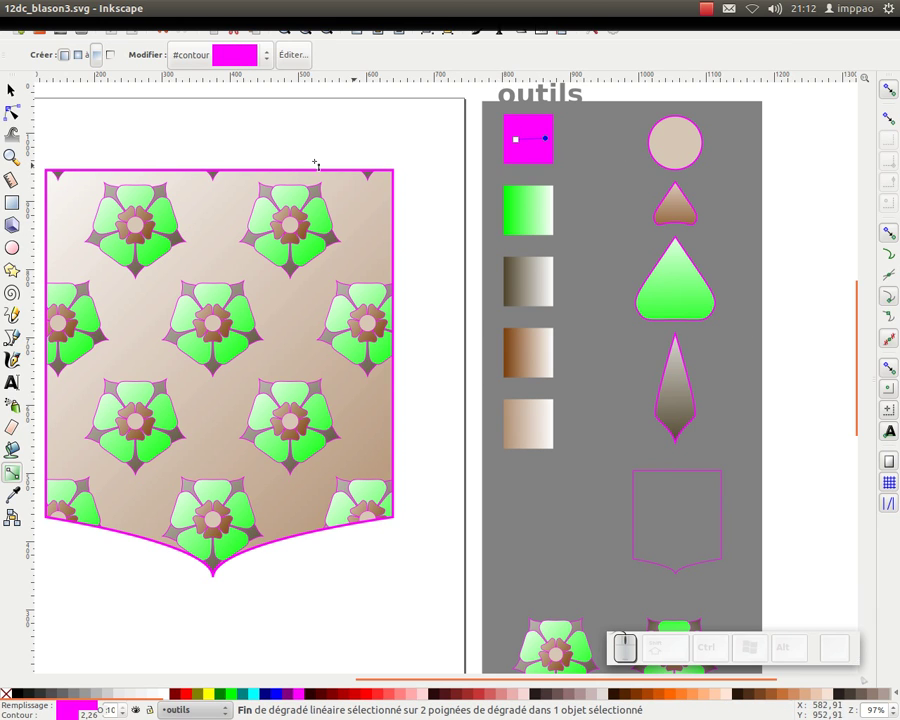
pyautogui.press('s')
# Step: Examine how the new colours carry over to the shield, the flower parts, the small shield outline and the sample flowers
pyautogui.scroll(1, 176, 136)
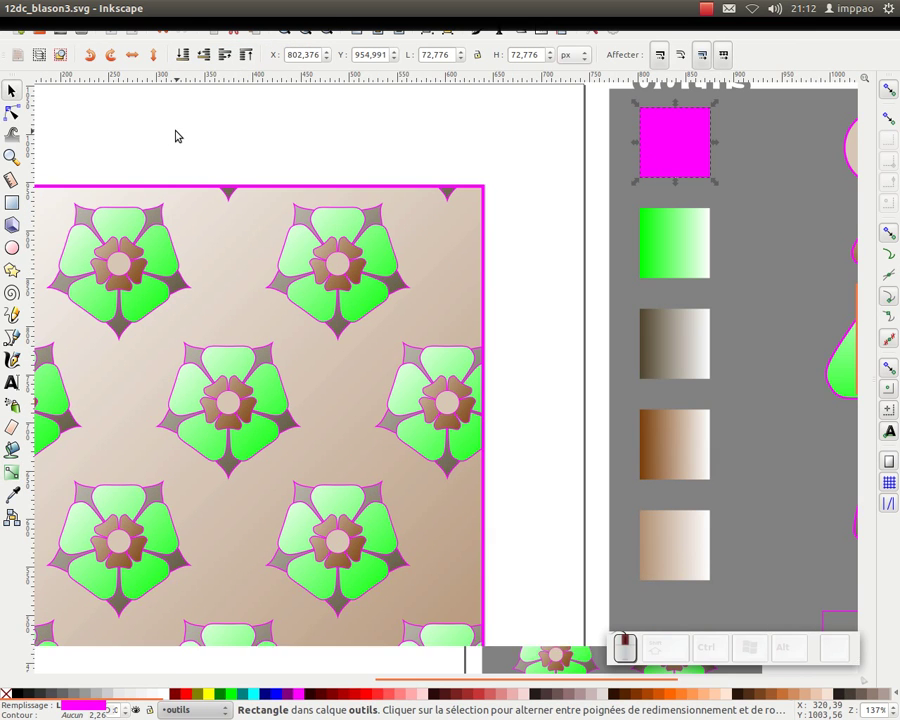
pyautogui.press('KP_Subtract')
pyautogui.moveTo(464, 203); pyautogui.dragTo(306, 171)
pyautogui.moveTo(737, 115); pyautogui.dragTo(522, 506)
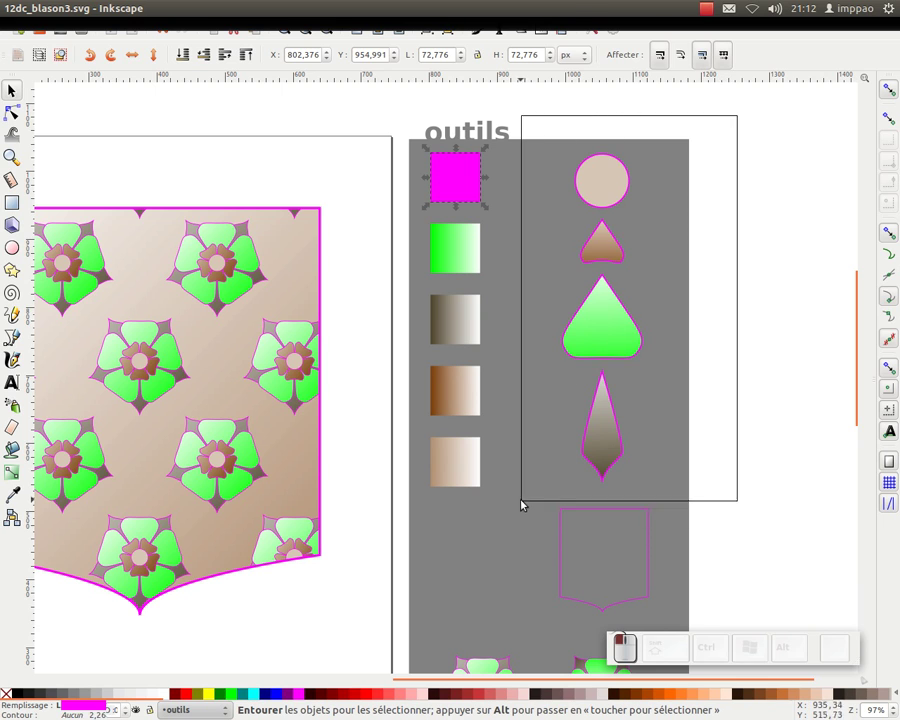
pyautogui.moveTo(649, 476); pyautogui.dragTo(616, 299)
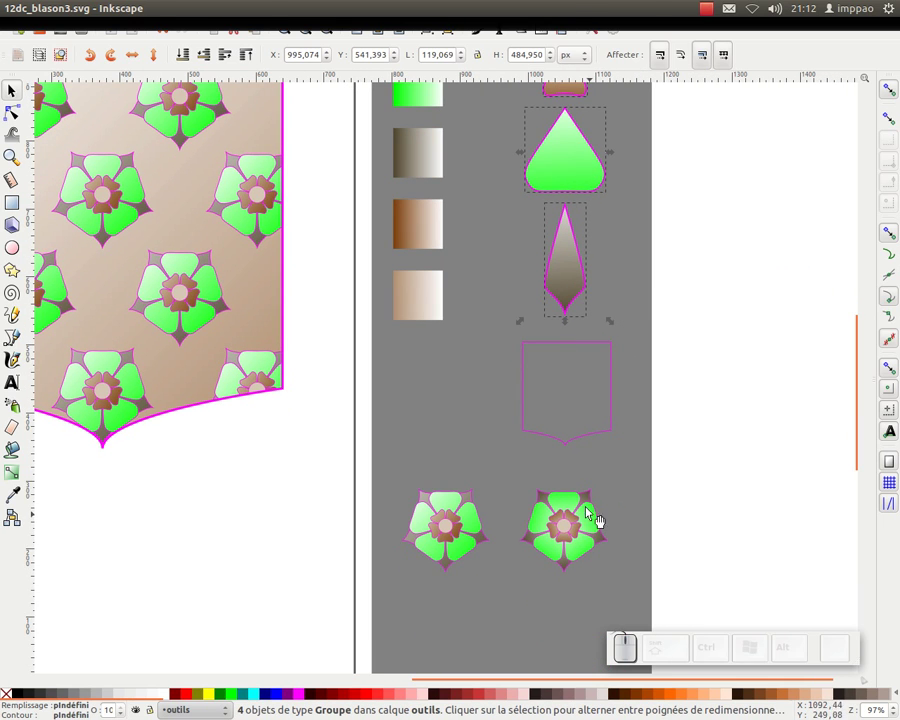
pyautogui.click(598, 346)
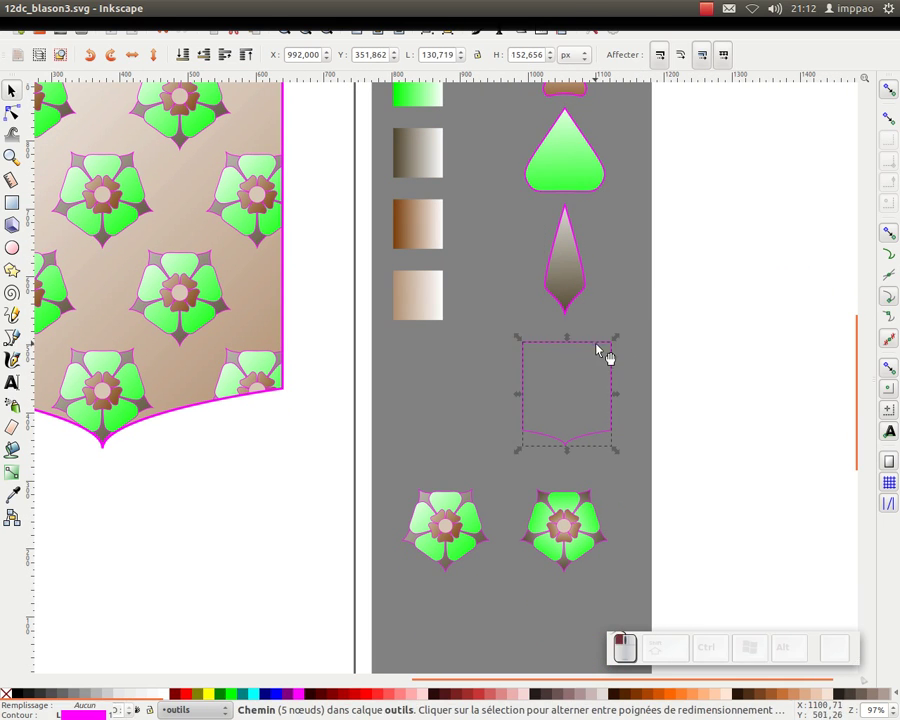
pyautogui.moveTo(558, 385); pyautogui.dragTo(588, 414)
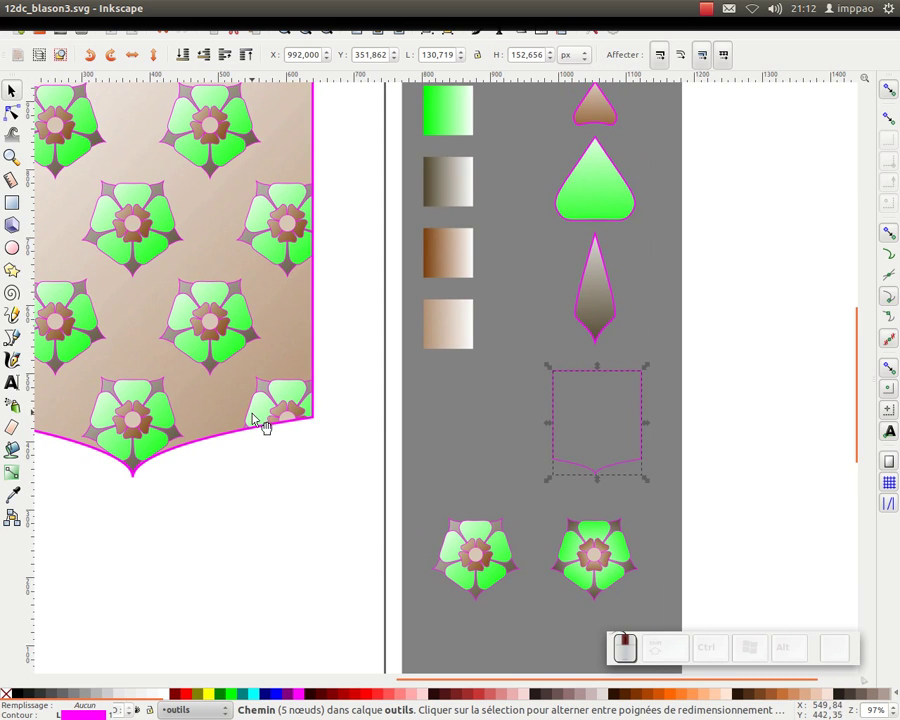
pyautogui.moveTo(260, 423); pyautogui.dragTo(495, 466)
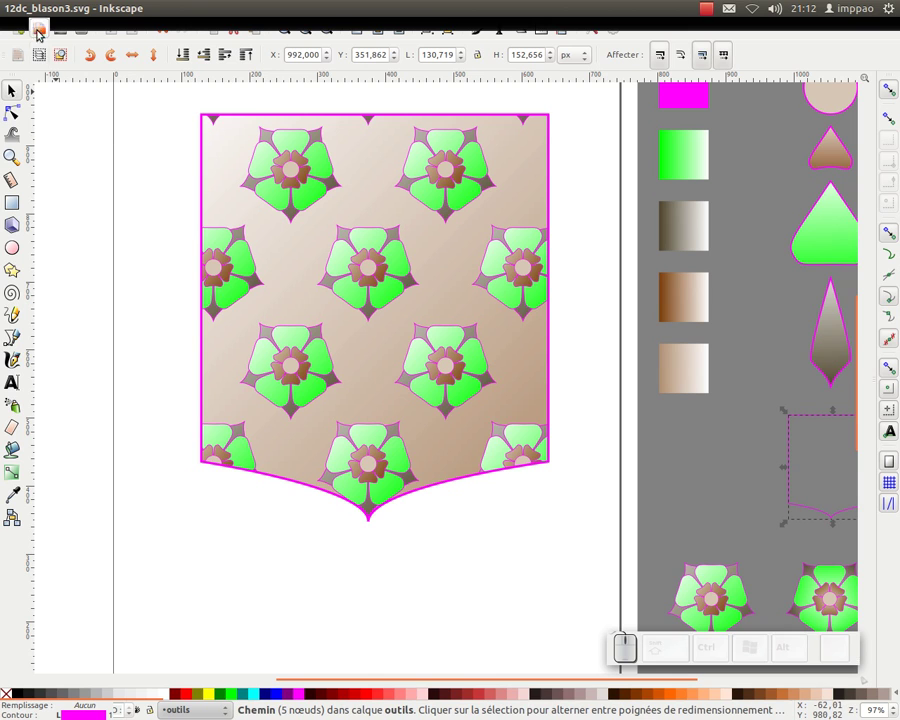
# Step: Open the starting document 12dc_blason_base.svg
pyautogui.click(12, 9)
pyautogui.click(330, 428)
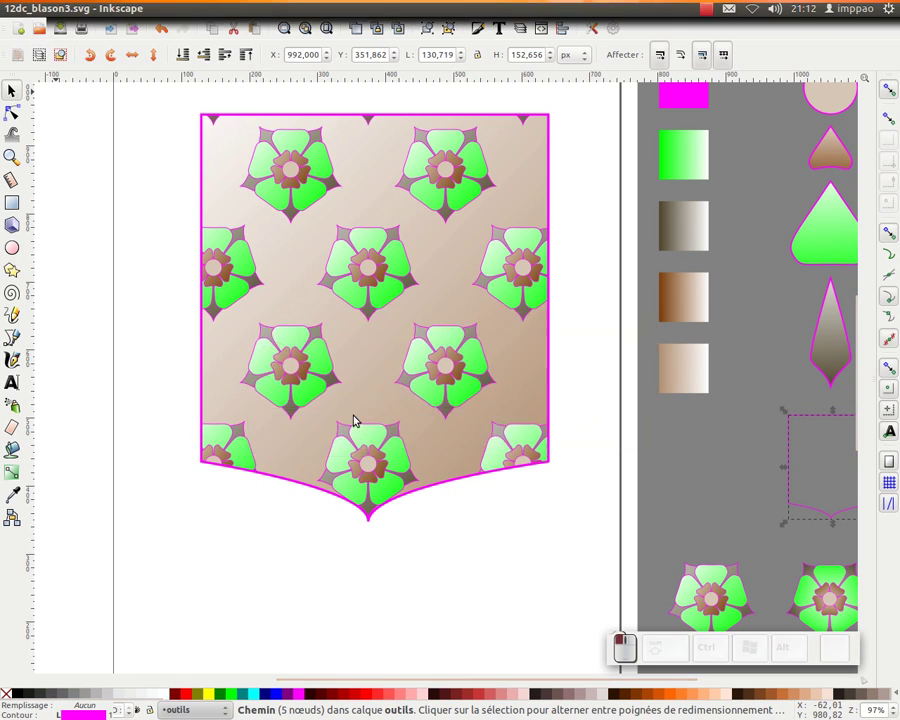
pyautogui.doubleClick(838, 86)
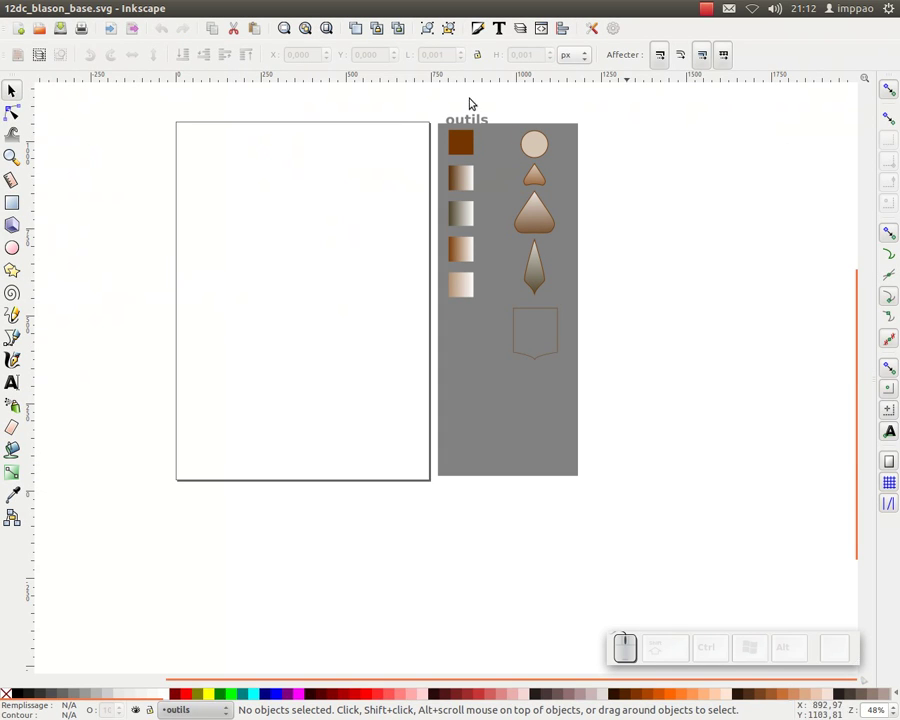
pyautogui.scroll(1, 468, 211)
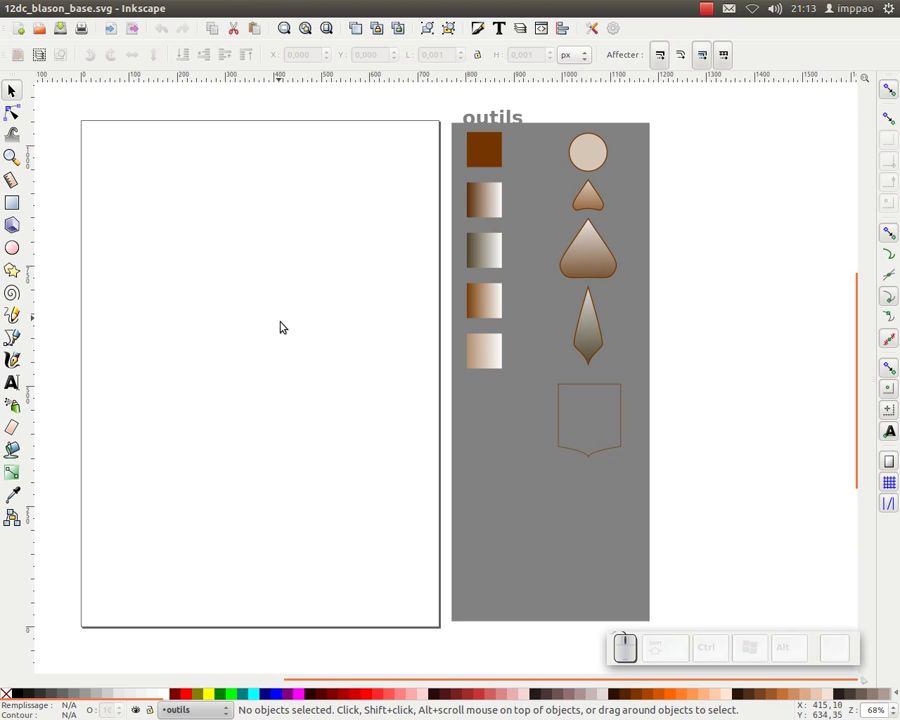
pyautogui.hscroll(-1, 451, 335)
# Step: Duplicate the large petal from the outils area and place the copy on the blank page at about X 369, Y 601 px
pyautogui.click(640, 262)
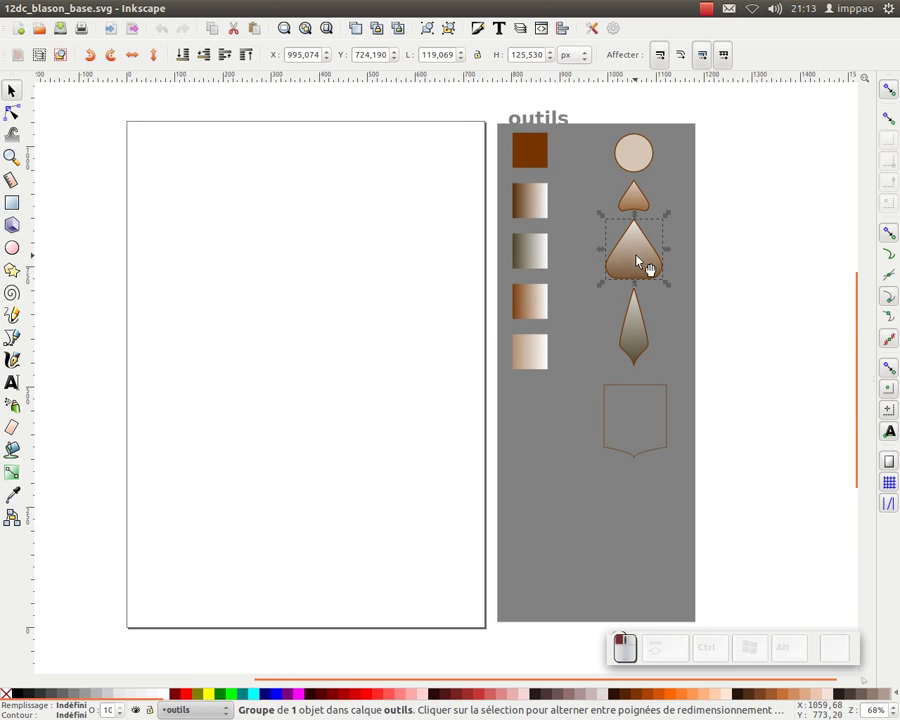
pyautogui.click(361, 33)
pyautogui.moveTo(656, 256); pyautogui.dragTo(342, 319)
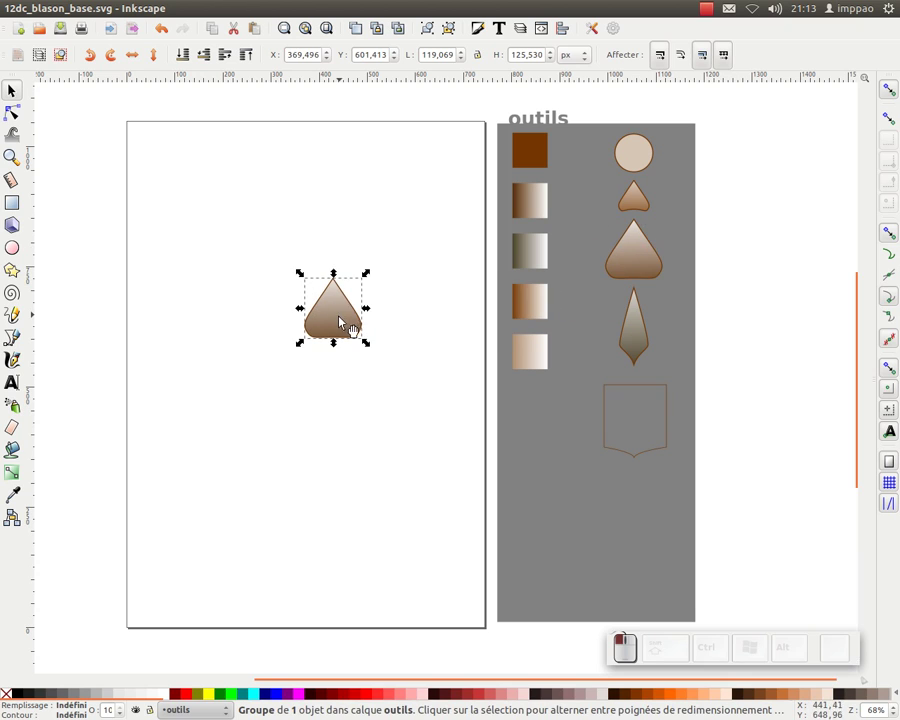
# Step: Move the copied petal's rotation centre to its upper tip
pyautogui.click(331, 311)
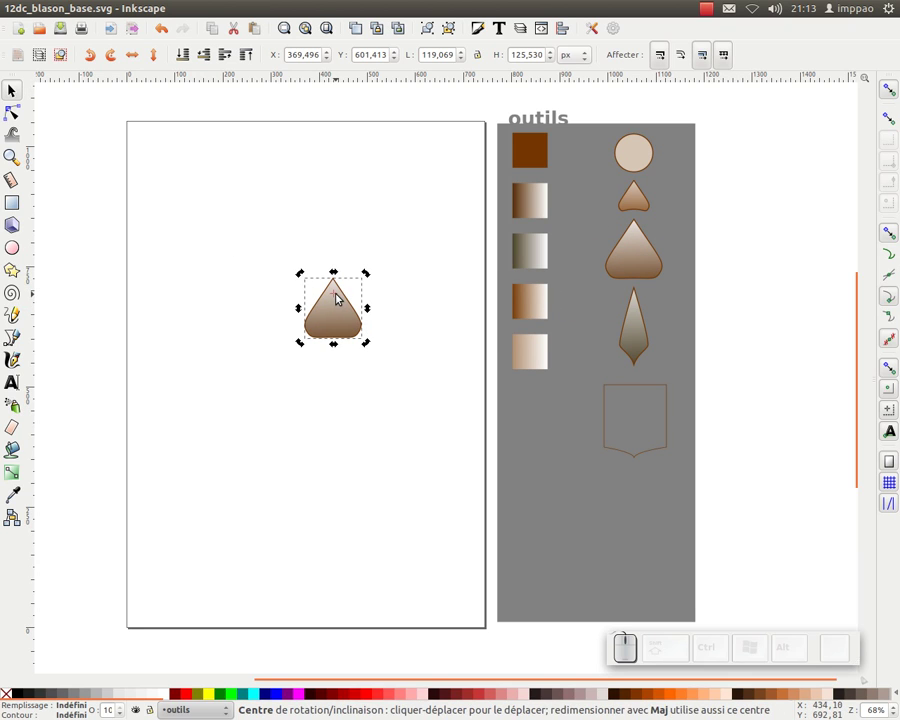
pyautogui.scroll(1, 336, 297)
pyautogui.click(887, 91)
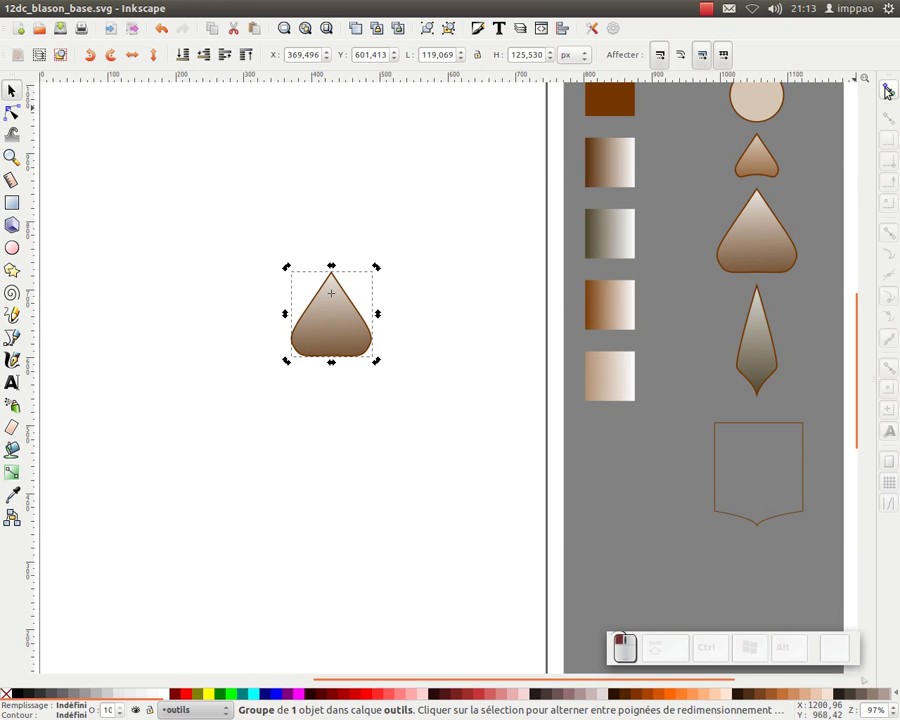
pyautogui.click(888, 91)
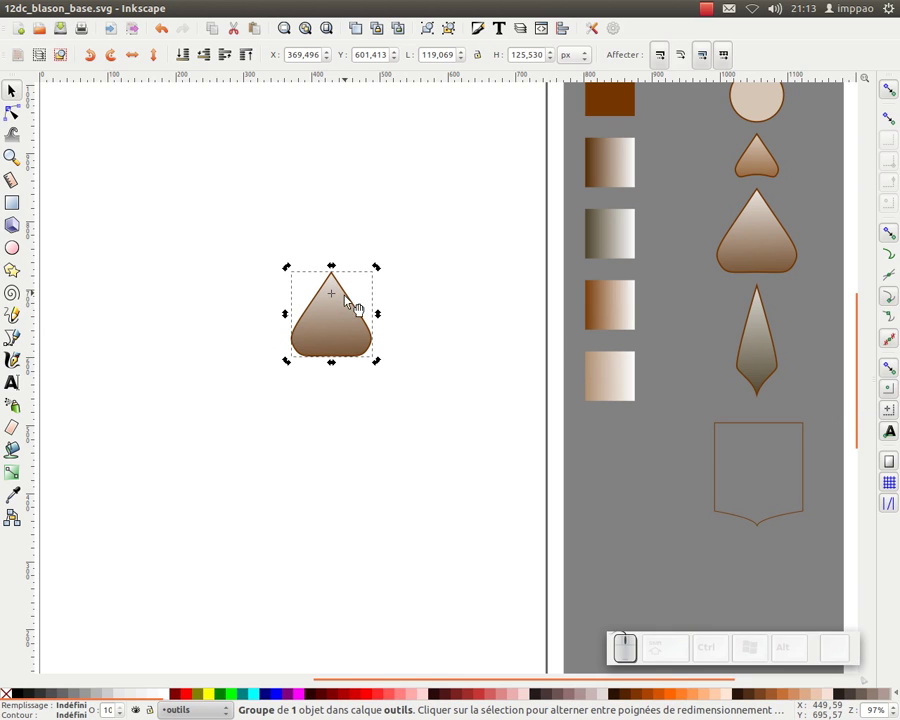
pyautogui.moveTo(331, 293); pyautogui.dragTo(333, 282)
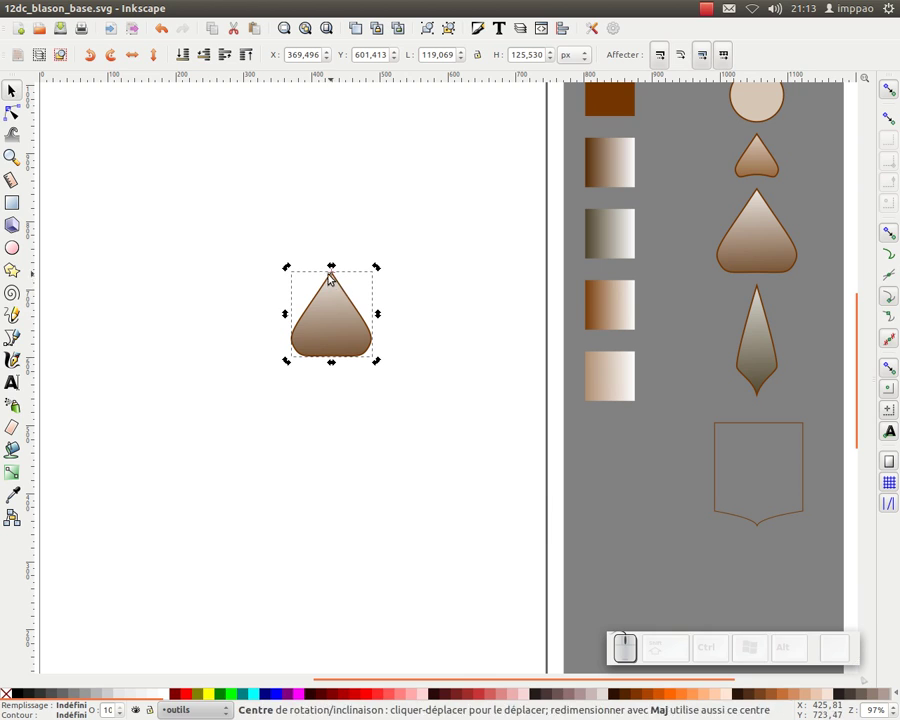
# Step: Open the tiled clones settings for the petal, reset them, and set a negative X shift per column that cancels the tile width
pyautogui.click(100, 8)
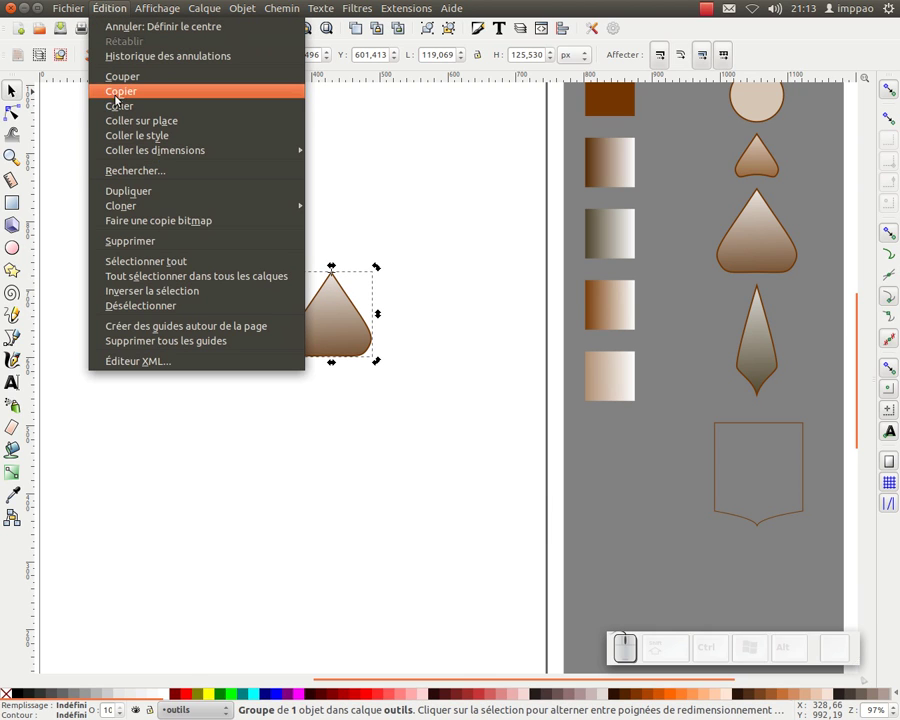
pyautogui.moveTo(140, 205)
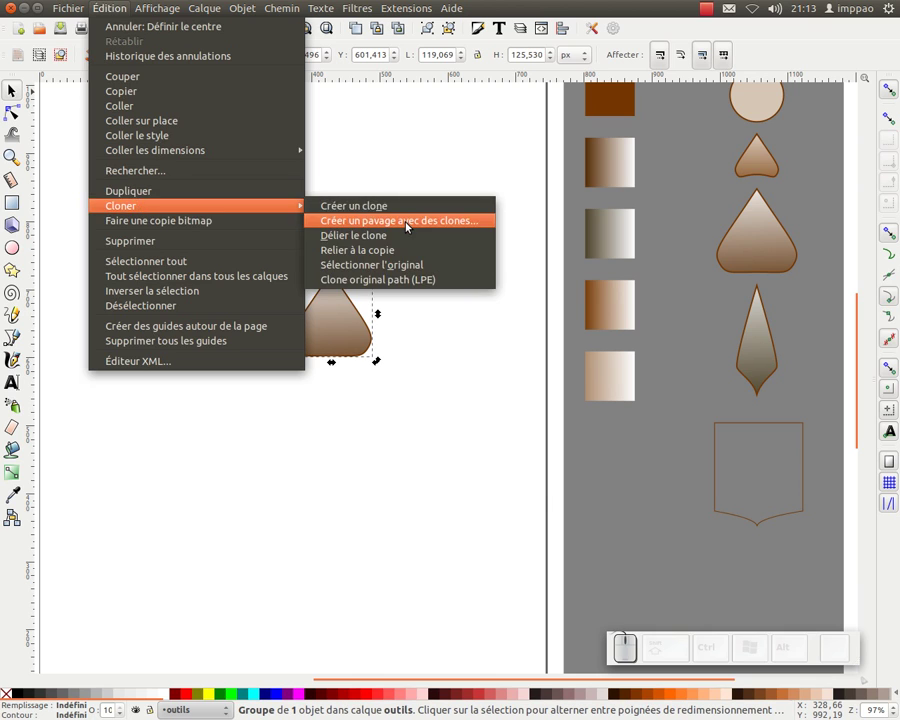
pyautogui.click(404, 220)
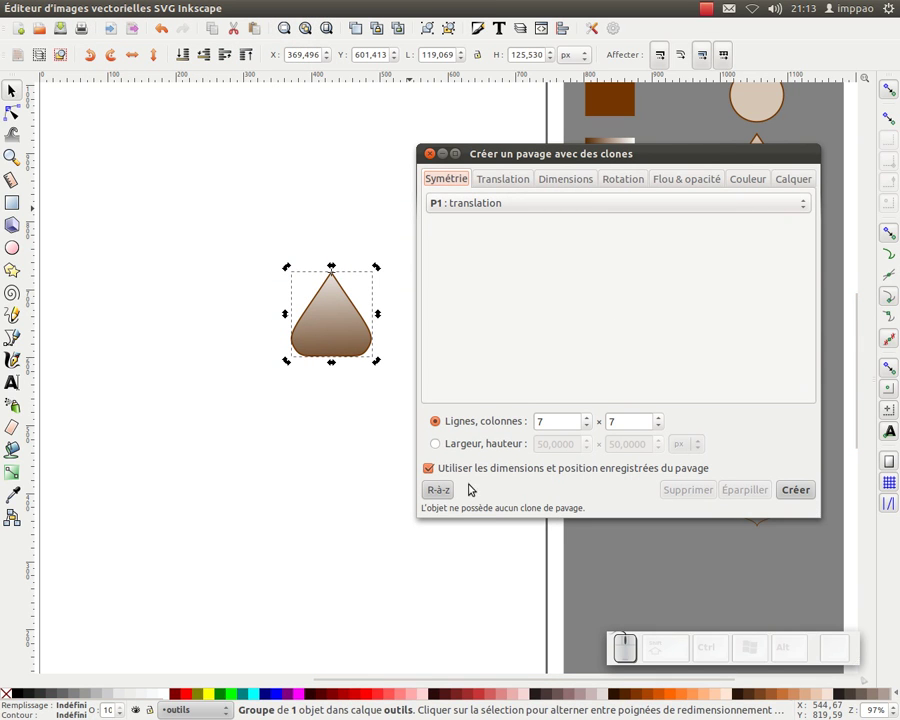
pyautogui.click(437, 490)
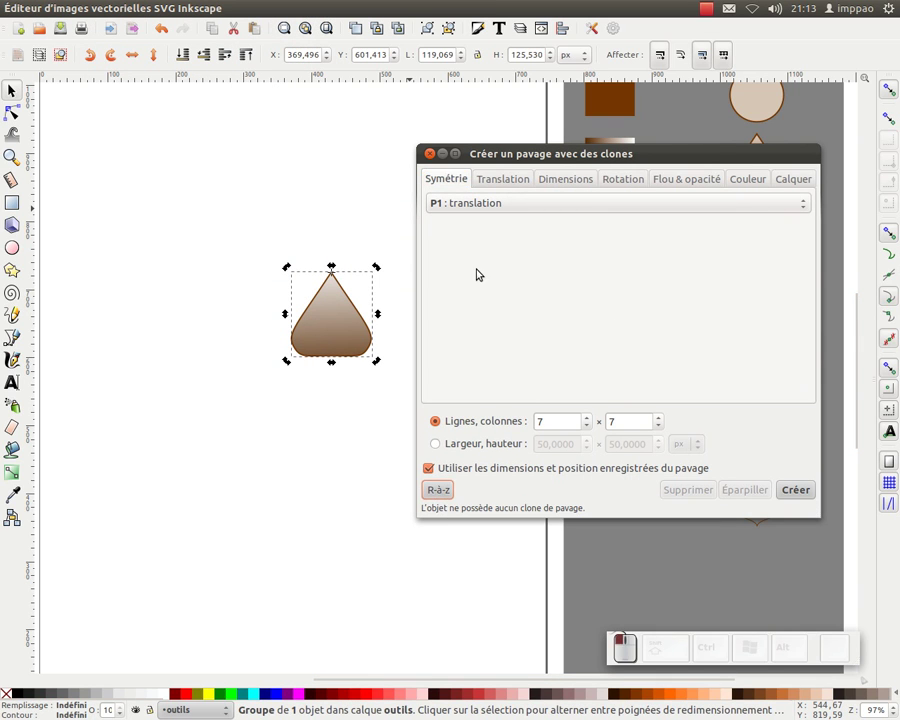
pyautogui.click(513, 180)
pyautogui.click(626, 224)
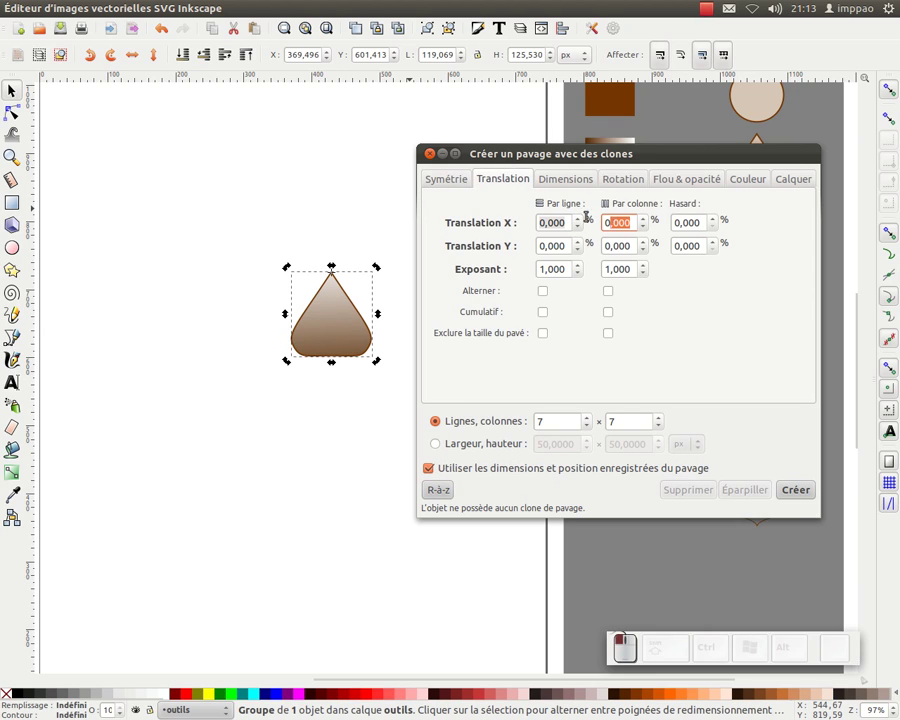
pyautogui.write('-10')
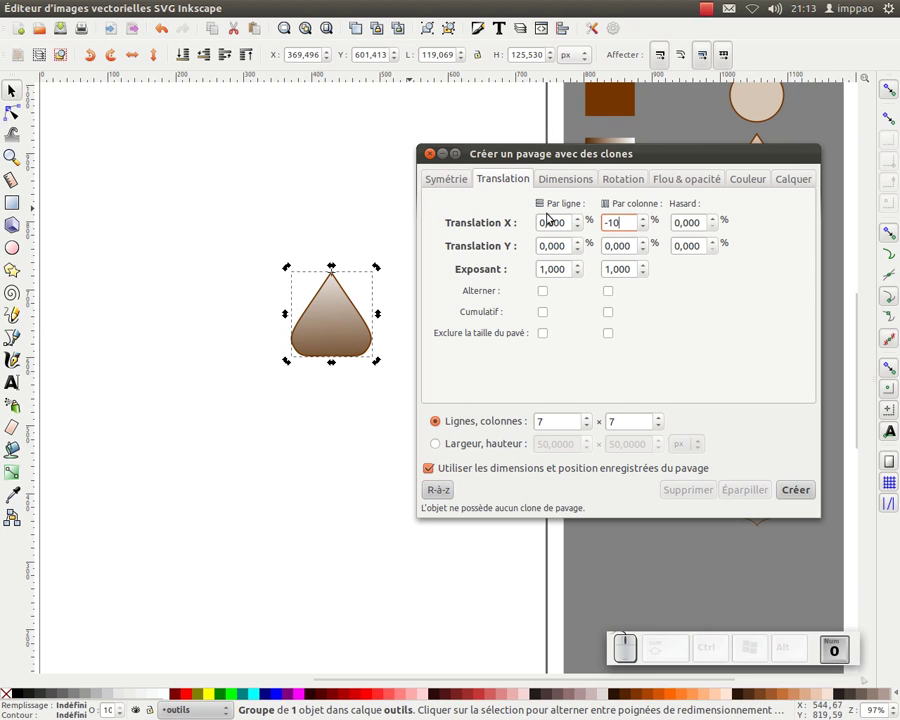
# Step: Set the tiled clones' rotation angle to 72° per column
pyautogui.click(626, 181)
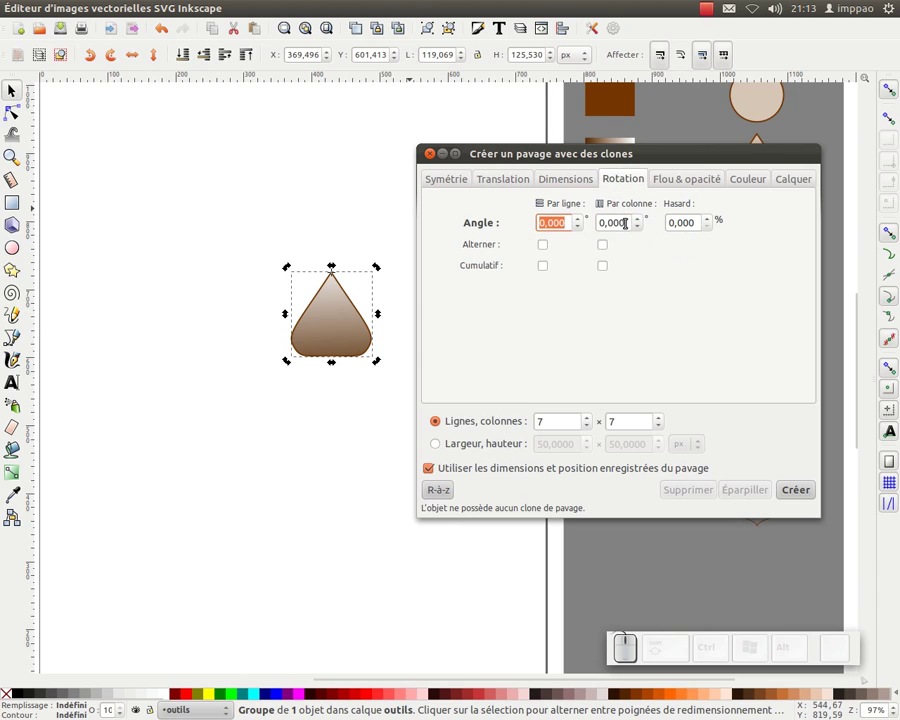
pyautogui.click(626, 224)
pyautogui.write('7')
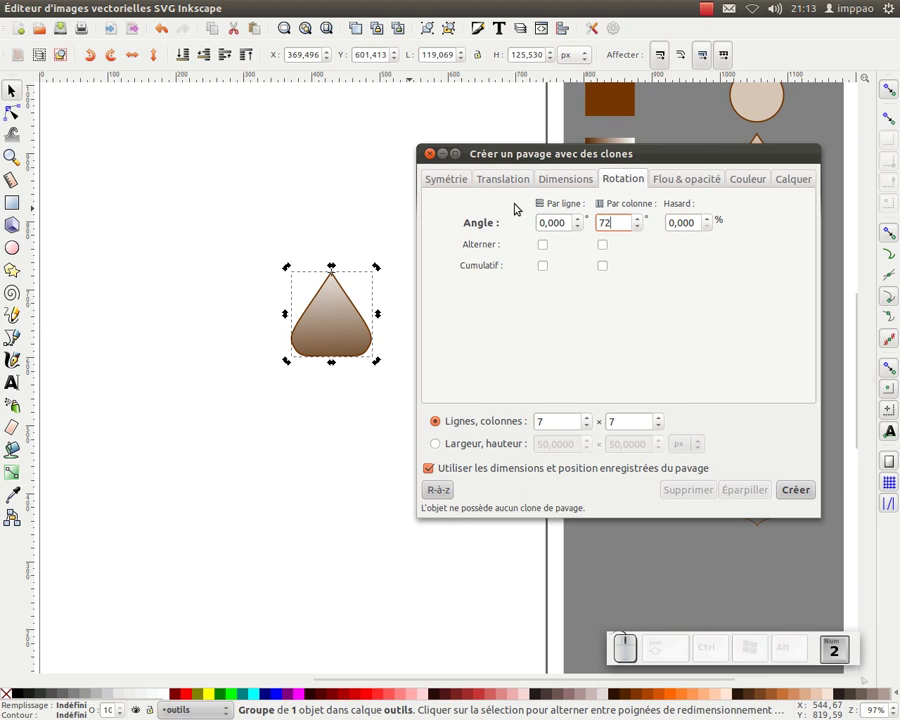
pyautogui.write('2')
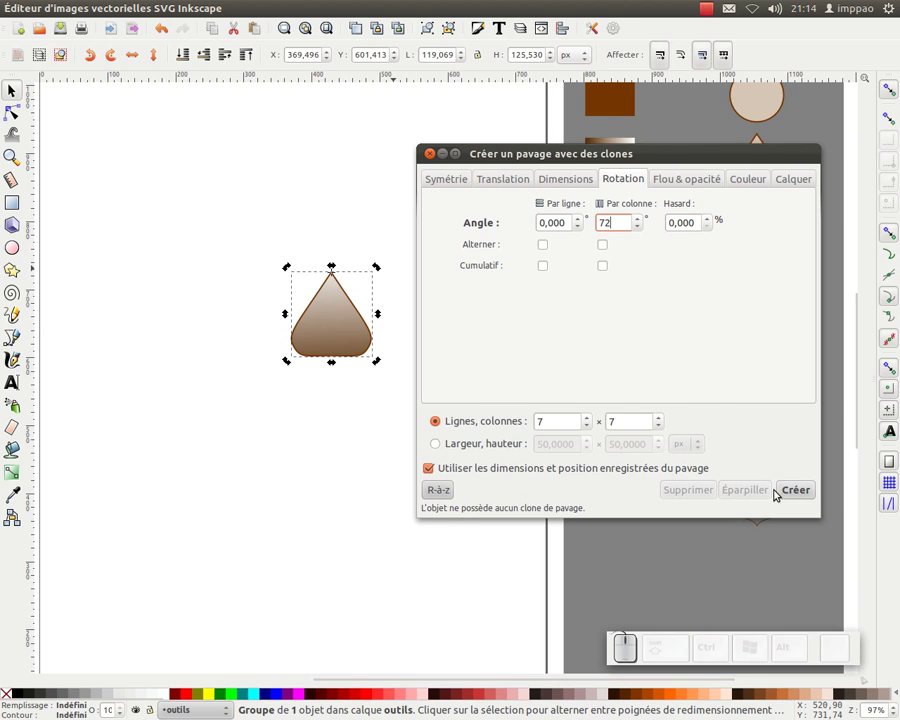
# Step: Create the tiled petal clones in 1 row and 5 columns, close the settings, and select the petal clone lying over the original
pyautogui.click(497, 420)
pyautogui.write('1')
pyautogui.click(635, 423)
pyautogui.write('5')
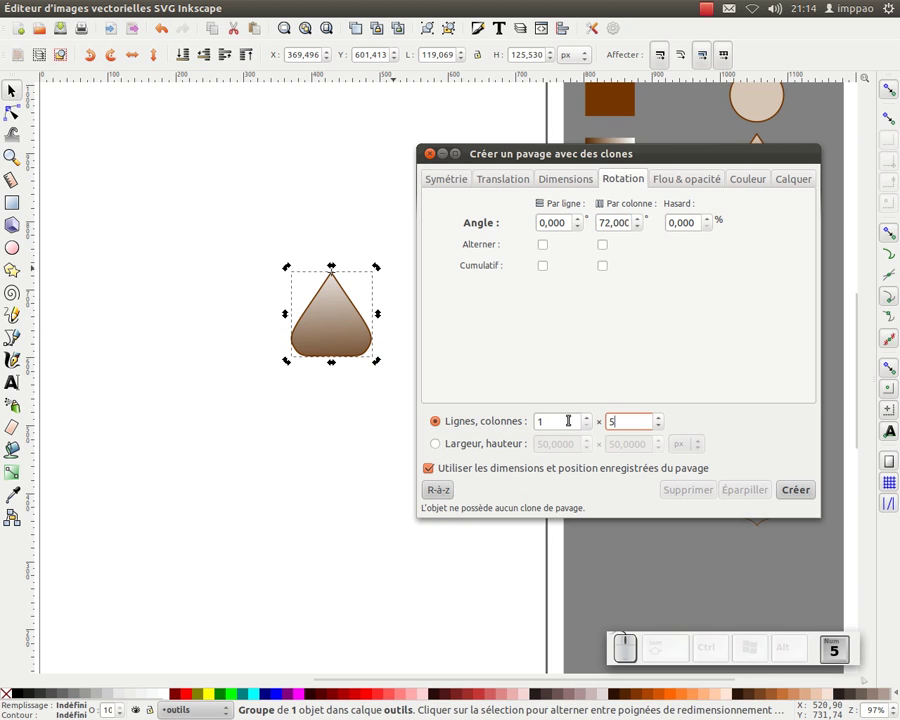
pyautogui.click(797, 492)
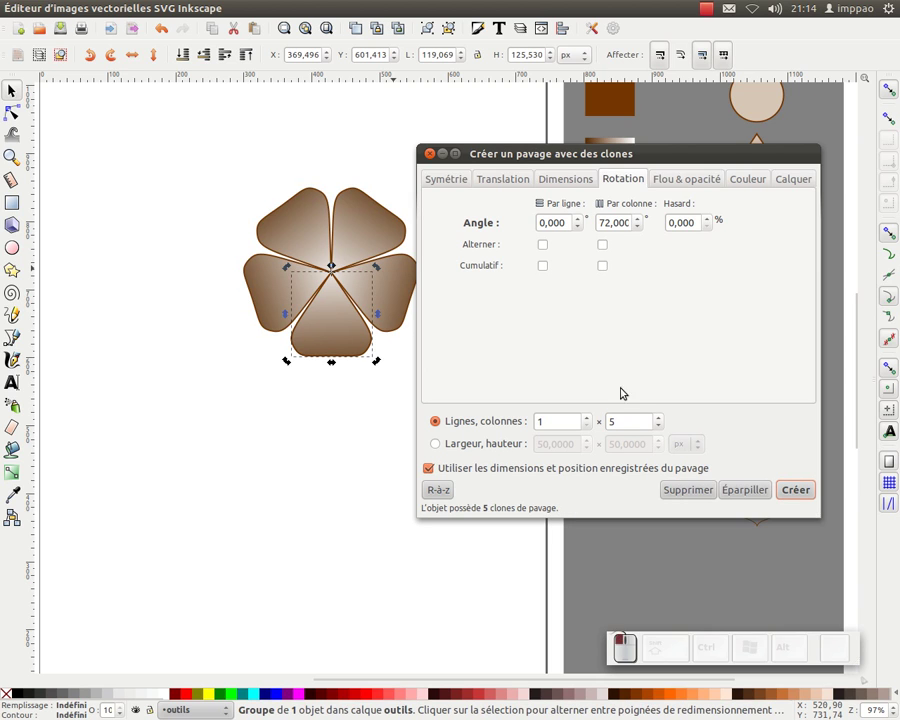
pyautogui.click(430, 155)
pyautogui.press('Escape')
pyautogui.click(332, 322)
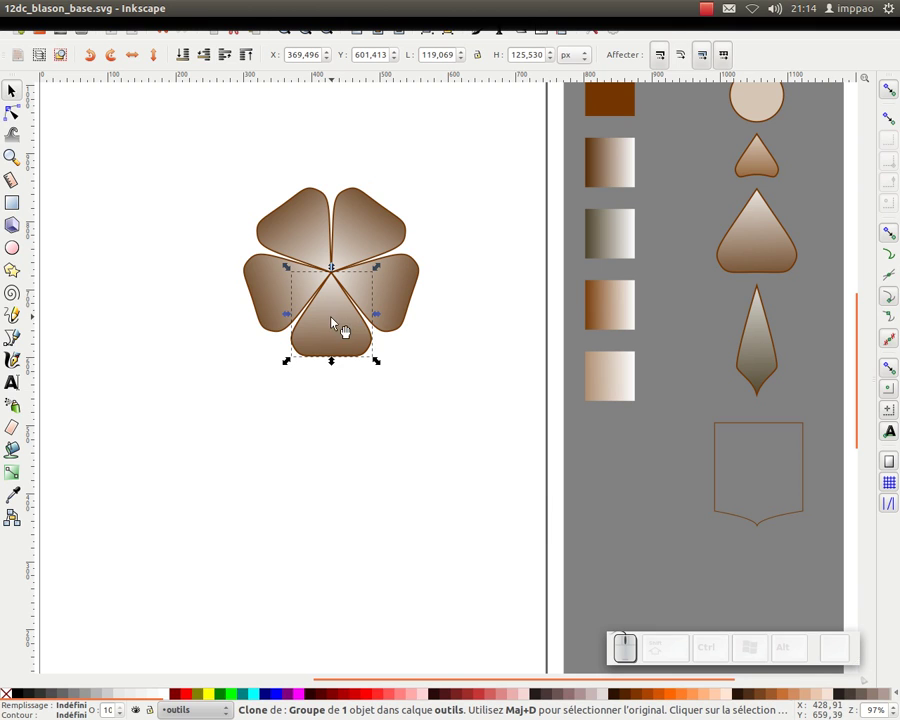
# Step: Move the petal clone off the original and delete it, leaving the five-petal flower
pyautogui.moveTo(334, 310)
pyautogui.mouseDown()
pyautogui.moveTo(388, 398)
pyautogui.moveTo(405, 405)
pyautogui.mouseUp()
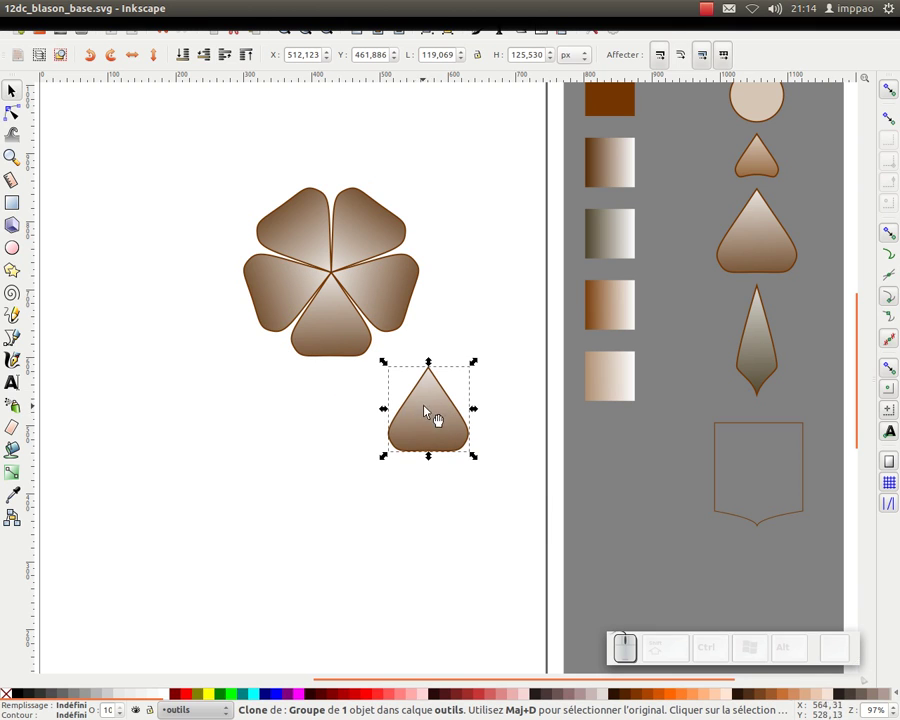
pyautogui.click(341, 321)
pyautogui.click(444, 408)
pyautogui.press('Delete')
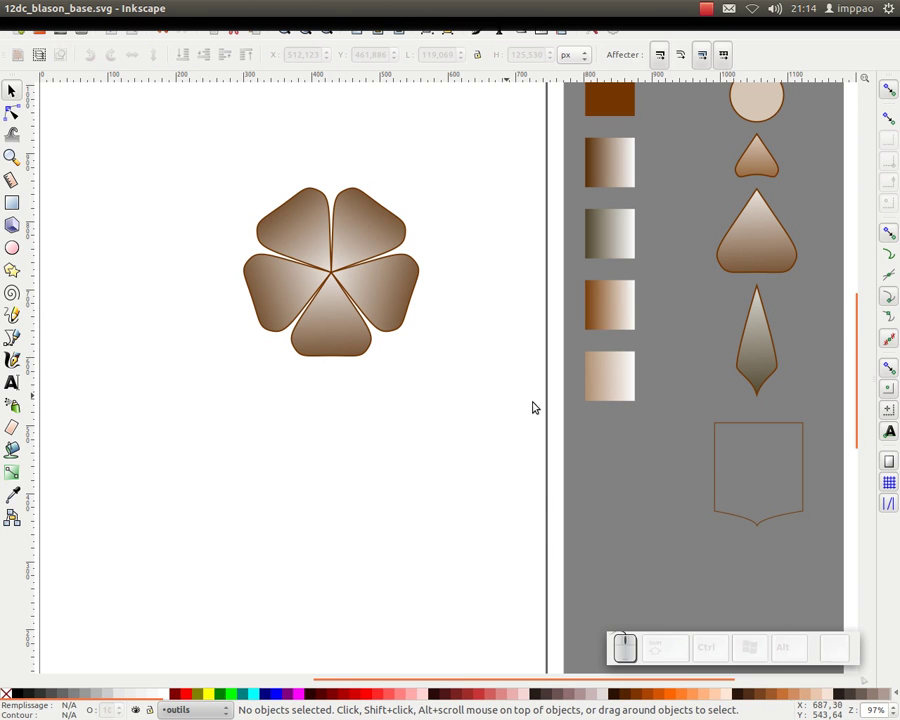
pyautogui.scroll(2, 477, 440)
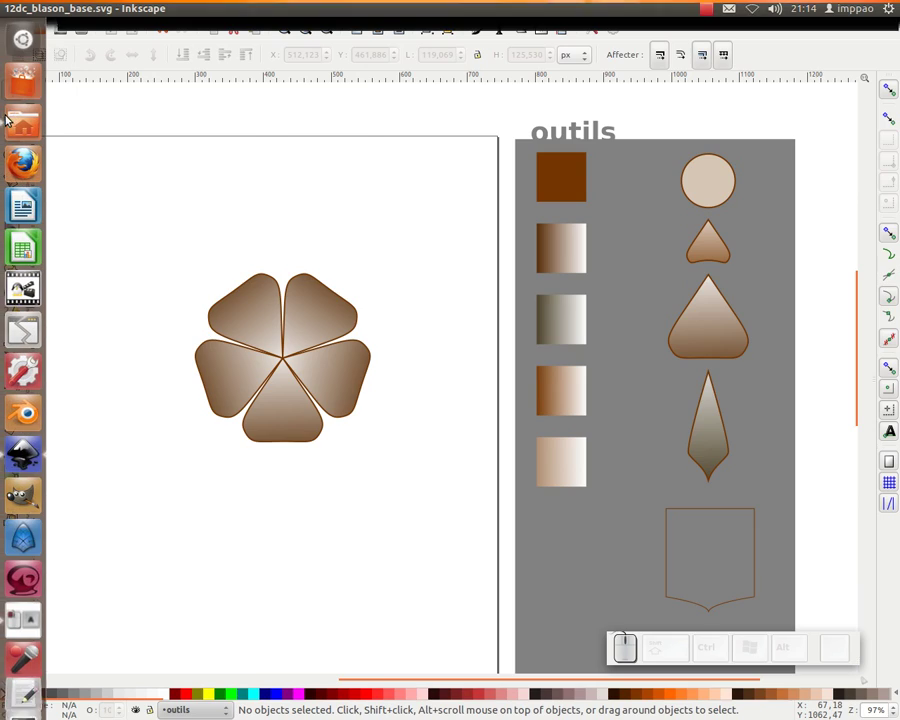
pyautogui.click(20, 117)
pyautogui.hotkey('alt', 'Tab')
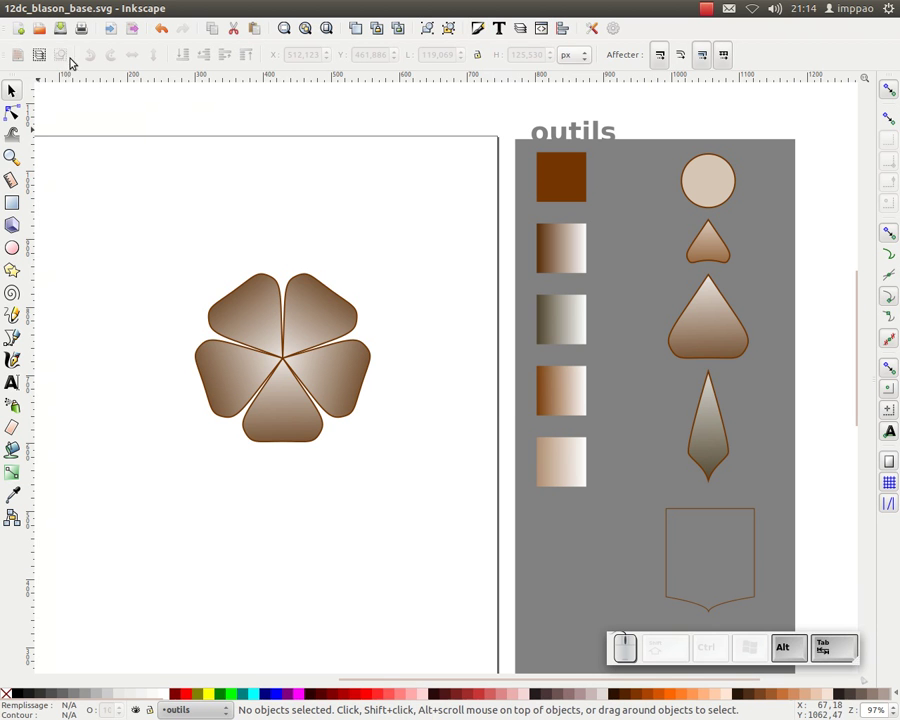
# Step: Place a copy of the small petal on the flower with its tip at the point where the large petals meet
pyautogui.click(728, 258)
pyautogui.moveTo(707, 258); pyautogui.dragTo(323, 374)
pyautogui.click(109, 8)
pyautogui.moveTo(127, 215)
pyautogui.click(332, 203)
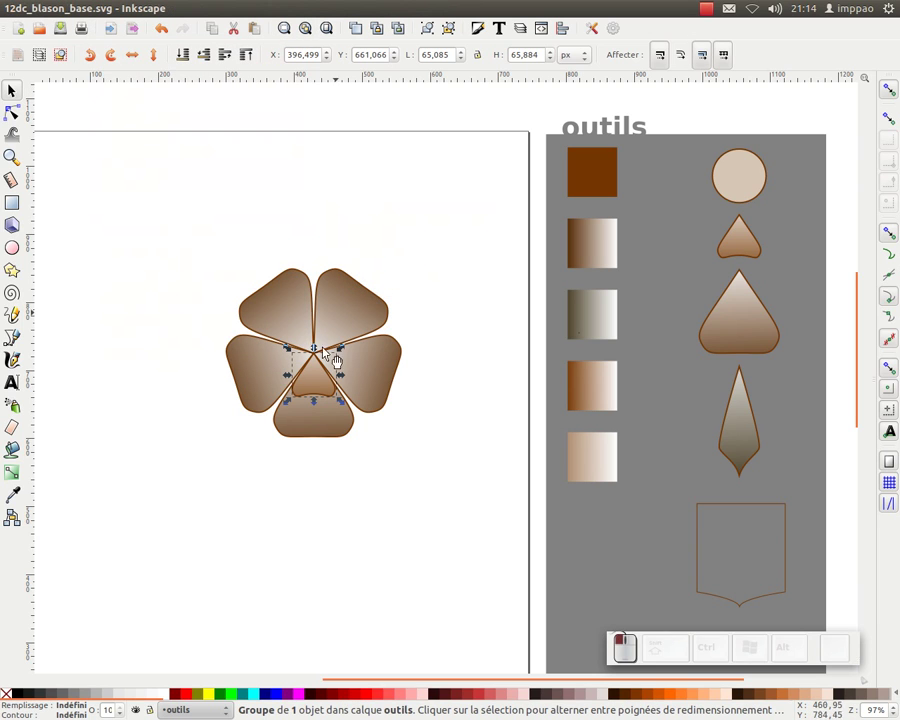
# Step: Move the small petal's rotation centre to its upper tip and create its tiled clones in 1 row and 5 columns
pyautogui.moveTo(317, 381); pyautogui.dragTo(314, 347)
pyautogui.click(104, 8)
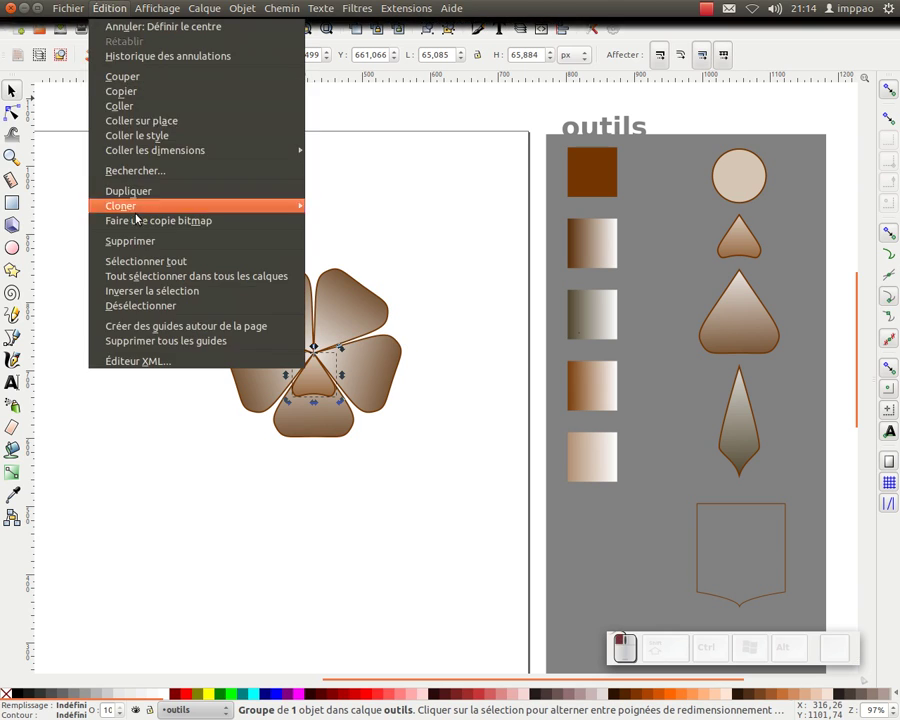
pyautogui.moveTo(140, 207)
pyautogui.click(330, 221)
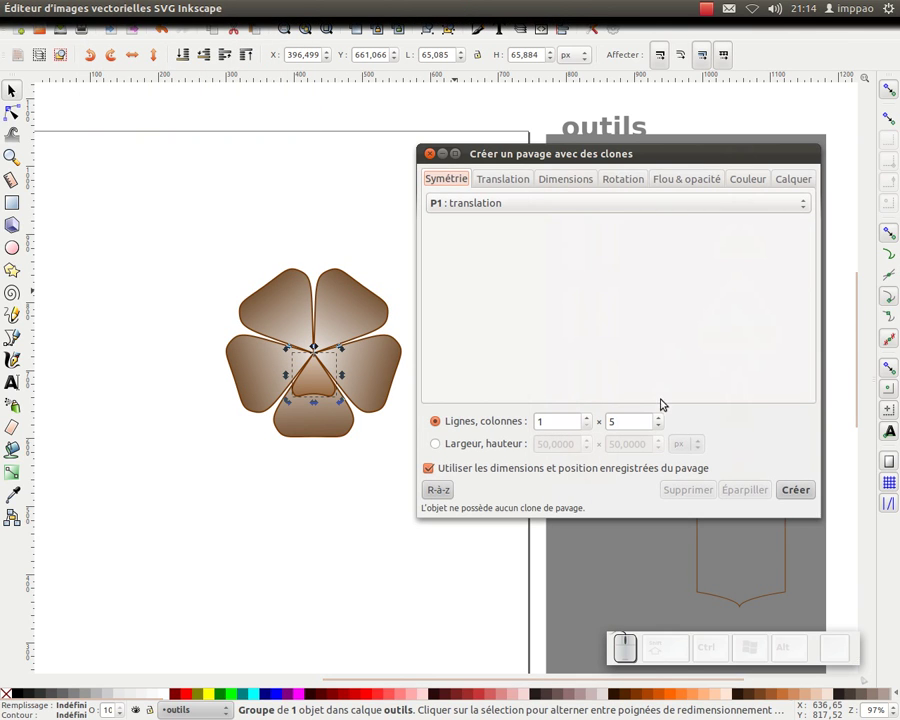
pyautogui.click(795, 490)
pyautogui.click(376, 548)
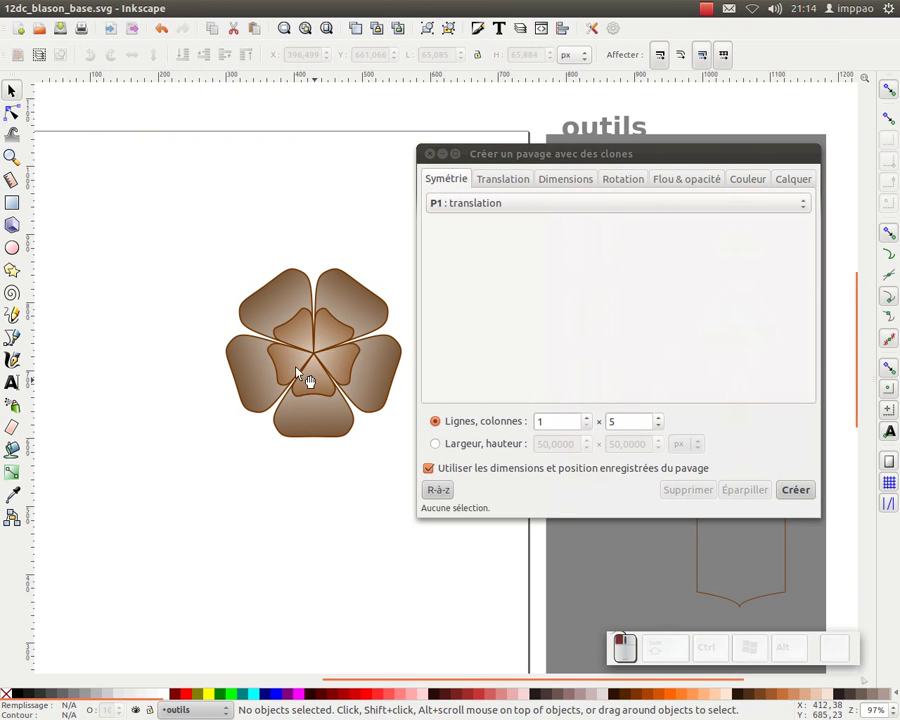
# Step: Delete the small petal clone lying over its original and close the tiled clones settings
pyautogui.click(312, 374)
pyautogui.press('Escape')
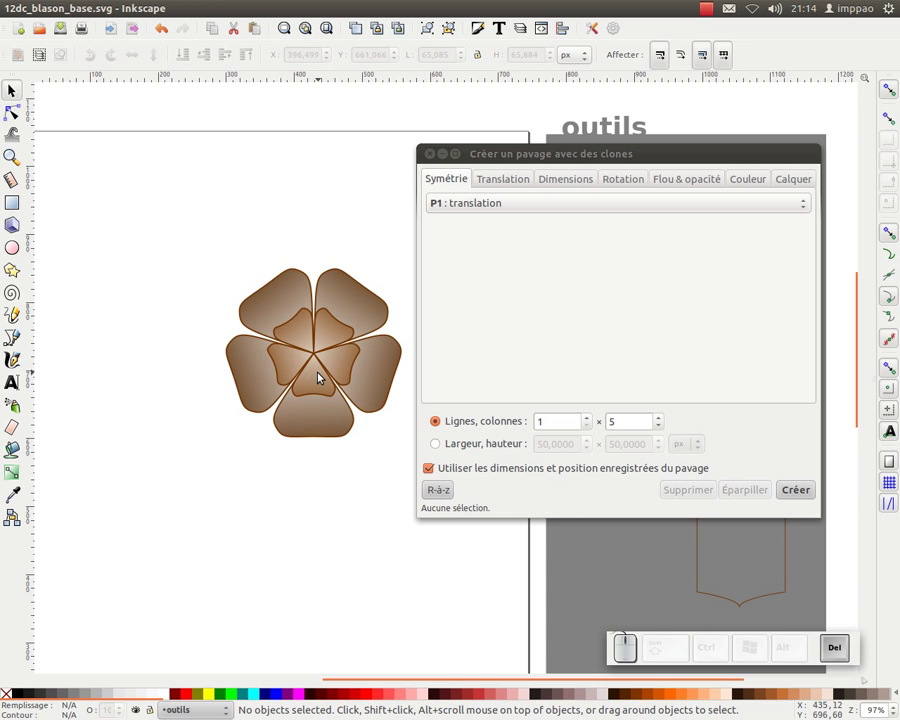
pyautogui.click(430, 156)
# Step: Place a copy of the long pointed leaf with its tip at the flower's centre and move its rotation centre to that tip
pyautogui.click(740, 383)
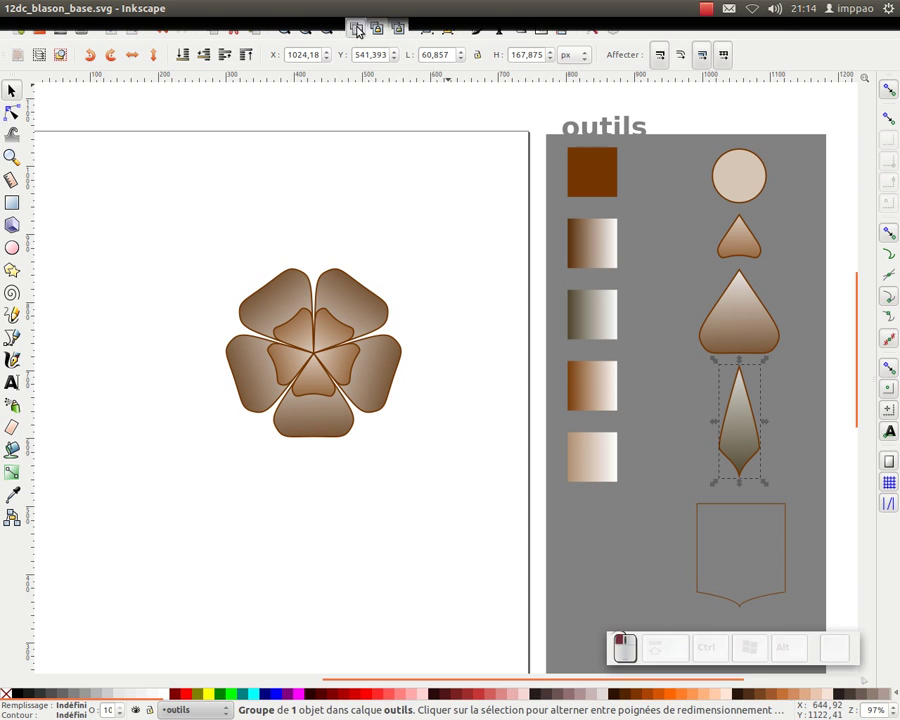
pyautogui.moveTo(745, 383); pyautogui.dragTo(320, 367)
pyautogui.click(314, 410)
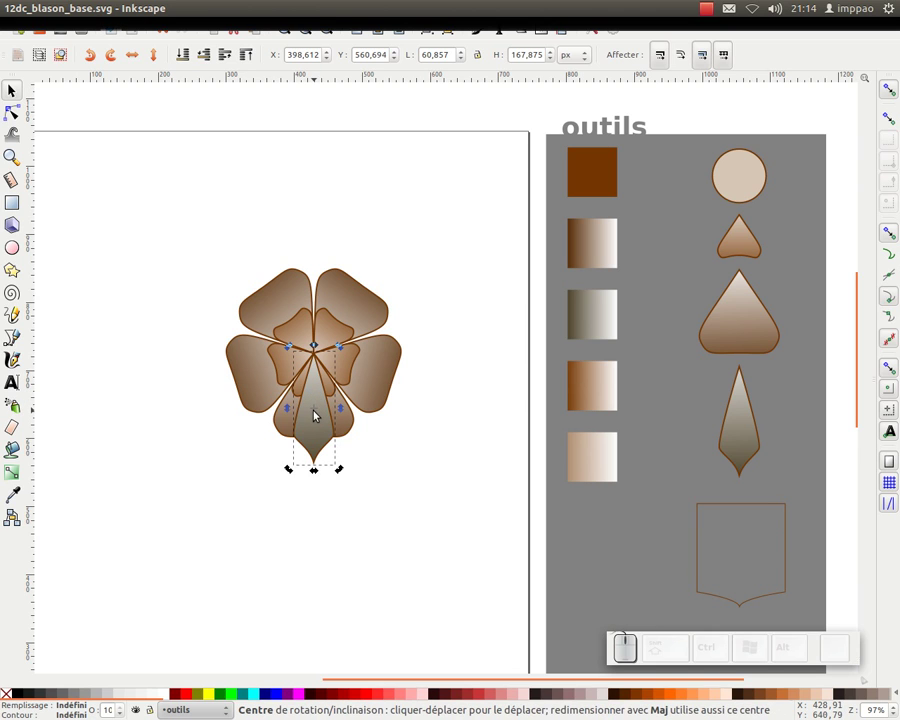
pyautogui.moveTo(314, 414); pyautogui.dragTo(316, 358)
# Step: Create the pointed leaf's tiled clones in 1 row and 5 columns, then close the settings
pyautogui.click(105, 12)
pyautogui.moveTo(122, 205)
pyautogui.click(397, 221)
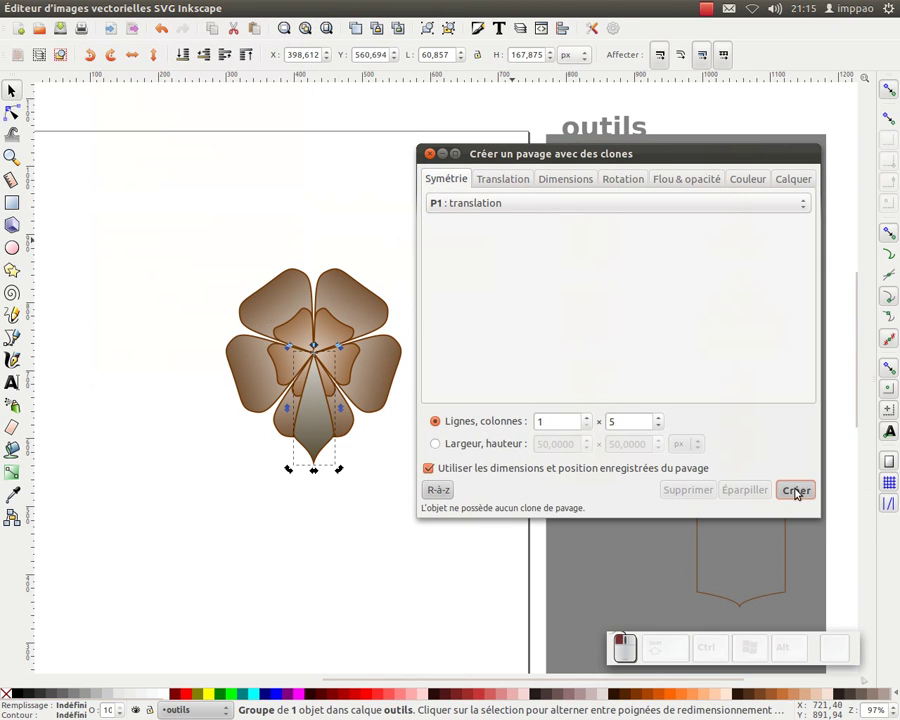
pyautogui.click(796, 490)
pyautogui.click(430, 153)
pyautogui.click(436, 254)
# Step: Move the leaf clone lying over the original leaf aside and delete it
pyautogui.click(315, 424)
pyautogui.moveTo(315, 424)
pyautogui.mouseDown()
pyautogui.moveTo(394, 504)
pyautogui.moveTo(387, 495)
pyautogui.mouseUp()
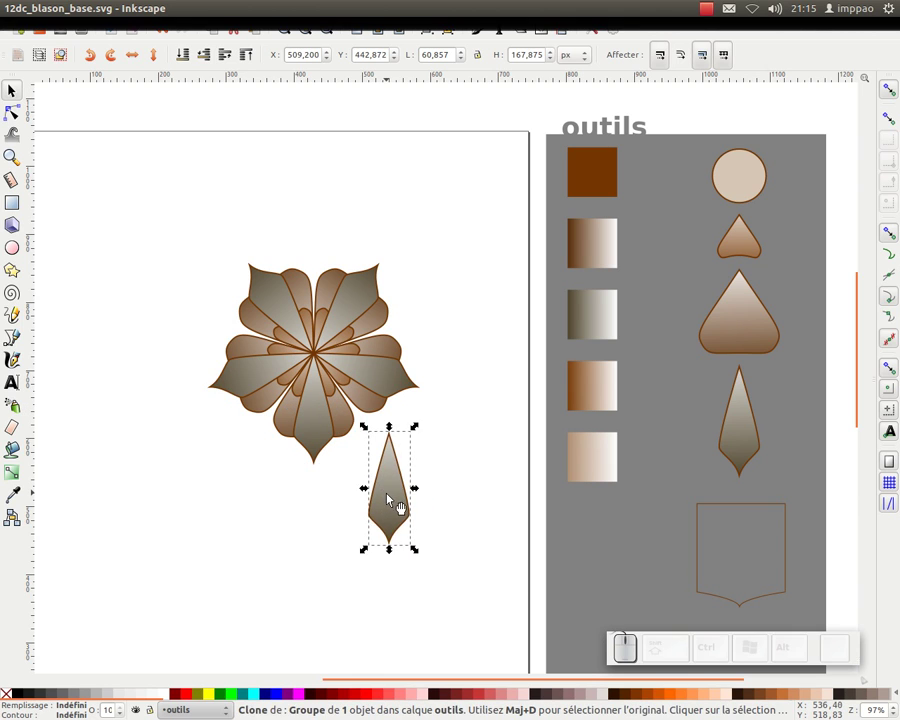
pyautogui.press('Delete')
# Step: Group the five pointed leaves and send the group behind the petals
pyautogui.click(330, 420)
pyautogui.keyDown('shift'); pyautogui.click(248, 370); pyautogui.keyUp('shift')
pyautogui.keyDown('shift'); pyautogui.click(351, 315); pyautogui.keyUp('shift')
pyautogui.keyDown('shift'); pyautogui.click(381, 367); pyautogui.keyUp('shift')
pyautogui.keyDown('shift'); pyautogui.click(395, 393); pyautogui.keyUp('shift')
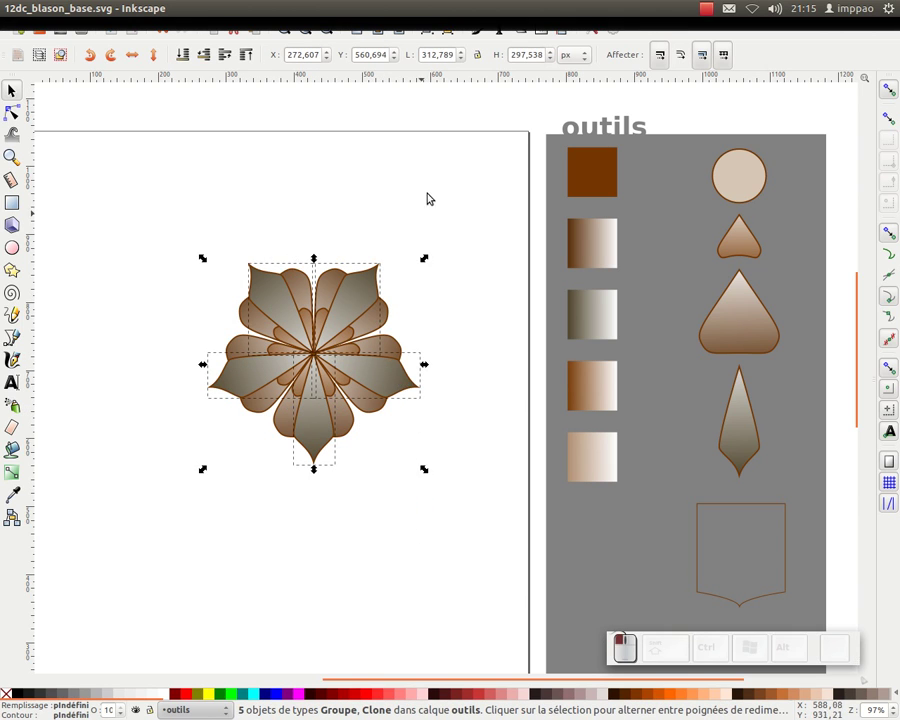
pyautogui.click(424, 34)
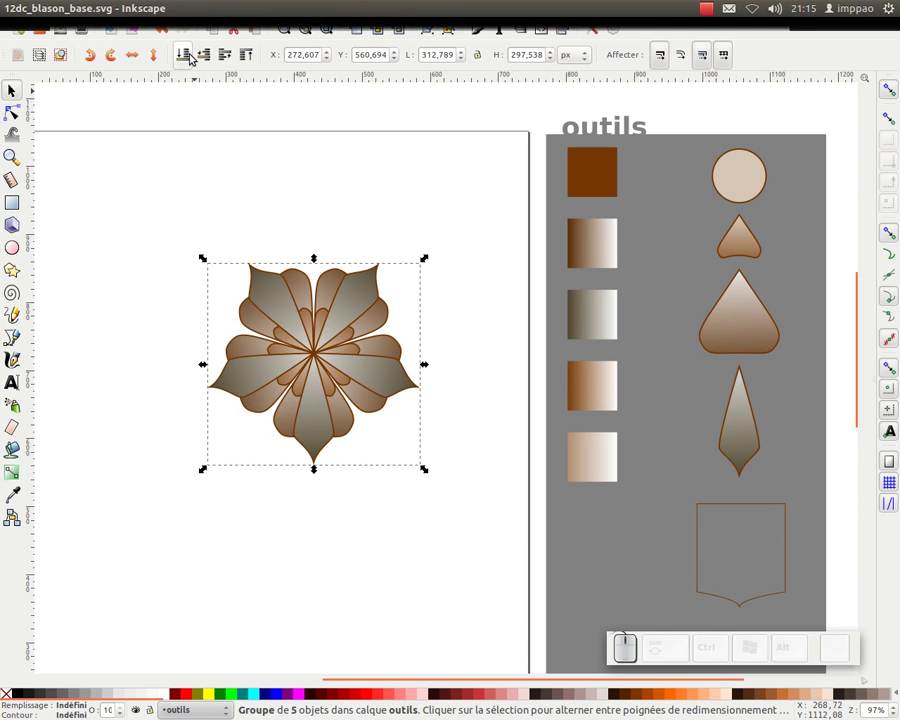
# Step: Select the five small inner petals and group them
pyautogui.keyDown('ctrl'); pyautogui.click(346, 376); pyautogui.keyUp('ctrl')
pyautogui.keyDown('shift'); pyautogui.click(300, 380); pyautogui.keyUp('shift')
pyautogui.keyDown('shift'); pyautogui.click(312, 346); pyautogui.keyUp('shift')
pyautogui.keyDown('shift'); pyautogui.click(318, 340); pyautogui.keyUp('shift')
pyautogui.keyDown('shift'); pyautogui.click(322, 332); pyautogui.keyUp('shift')
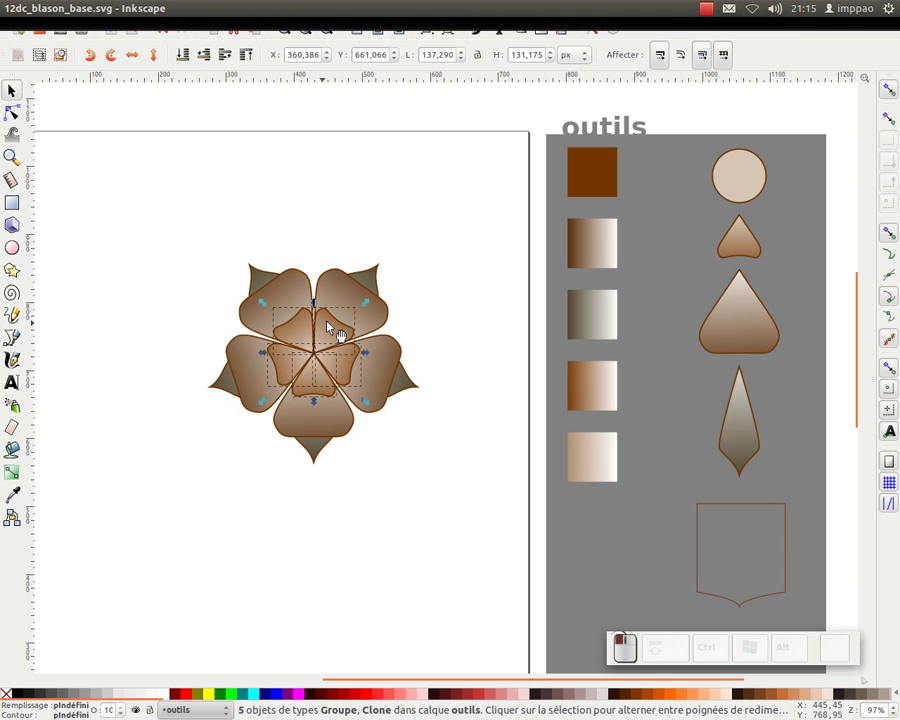
pyautogui.click(445, 30)
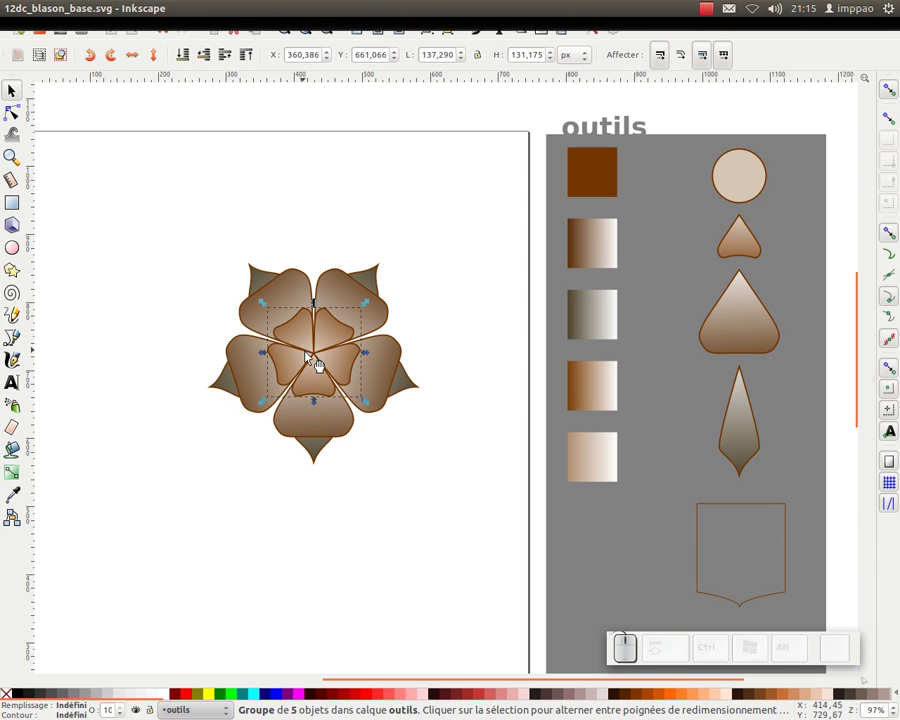
# Step: Select the leaf and inner petal groups together, move their rotation centre to the flower's centre, and rotate them until one leaf points straight up
pyautogui.press('shift')
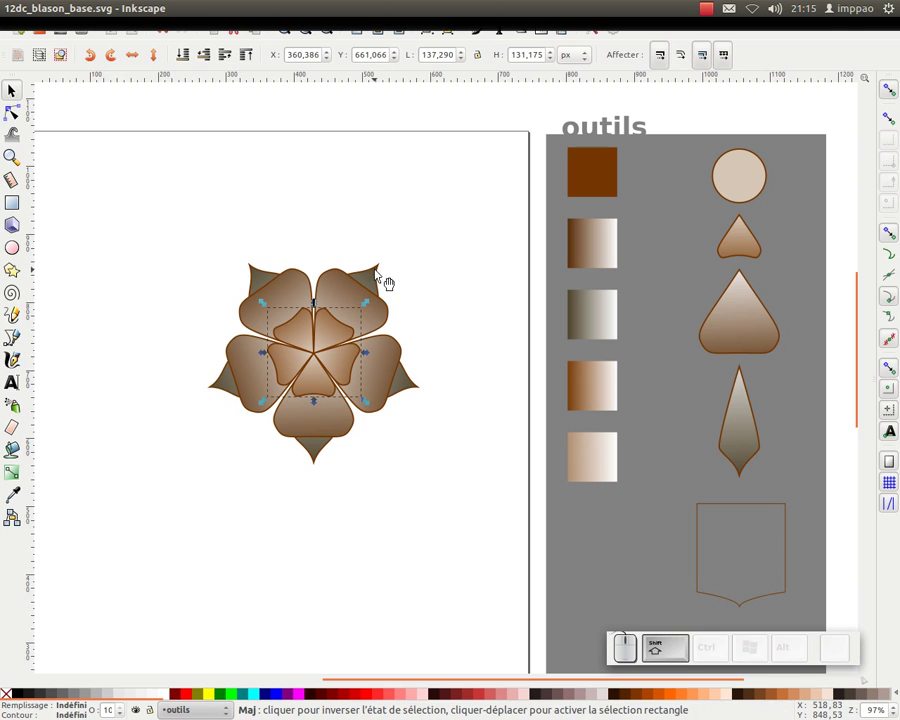
pyautogui.keyDown('shift'); pyautogui.click(379, 268); pyautogui.keyUp('shift')
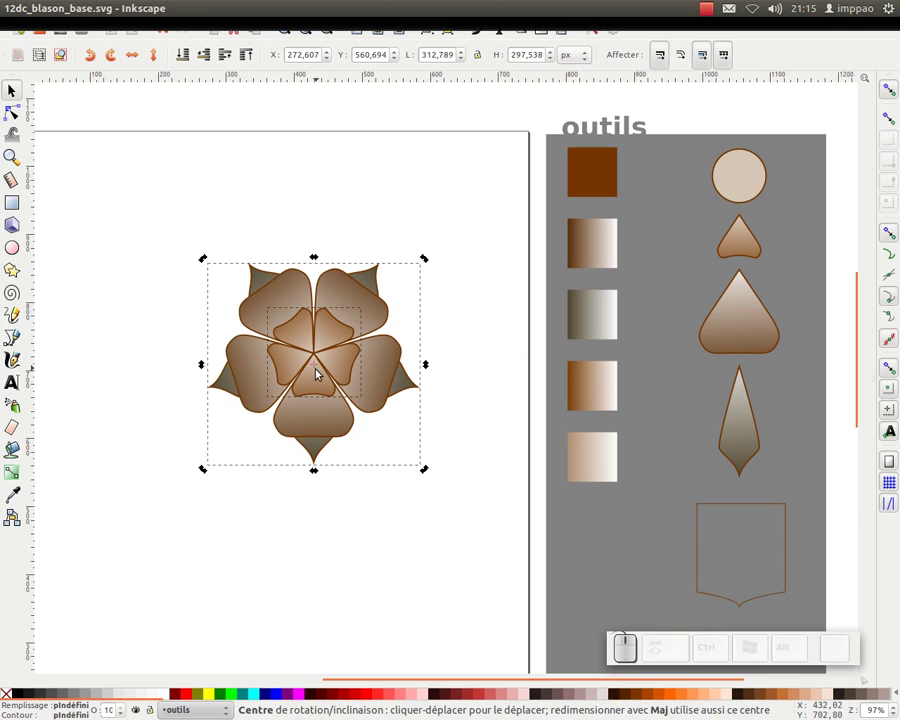
pyautogui.moveTo(313, 367); pyautogui.dragTo(314, 363)
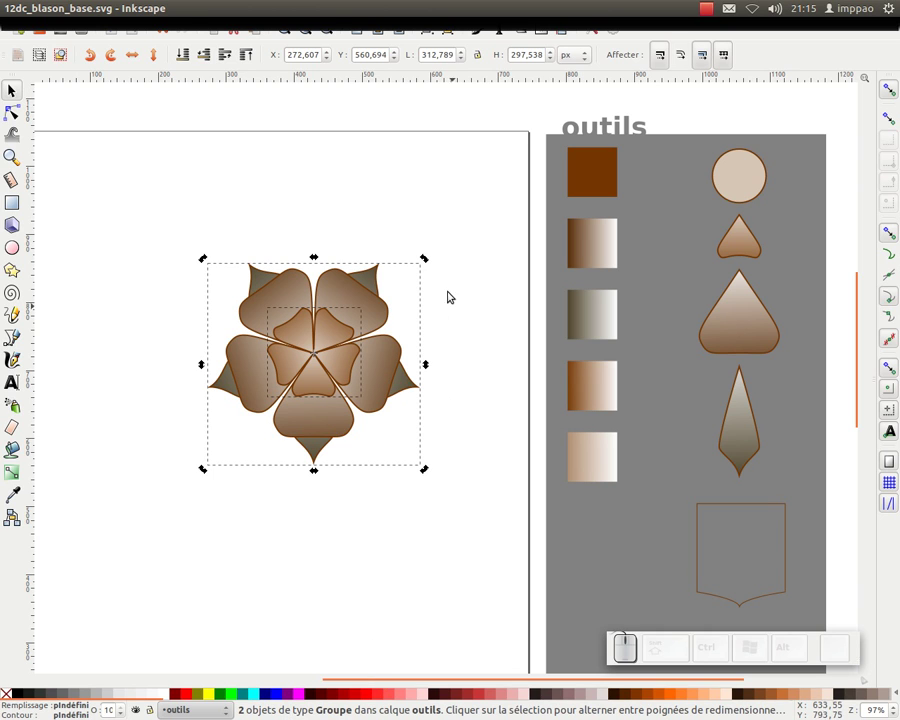
pyautogui.moveTo(424, 259); pyautogui.dragTo(410, 346)
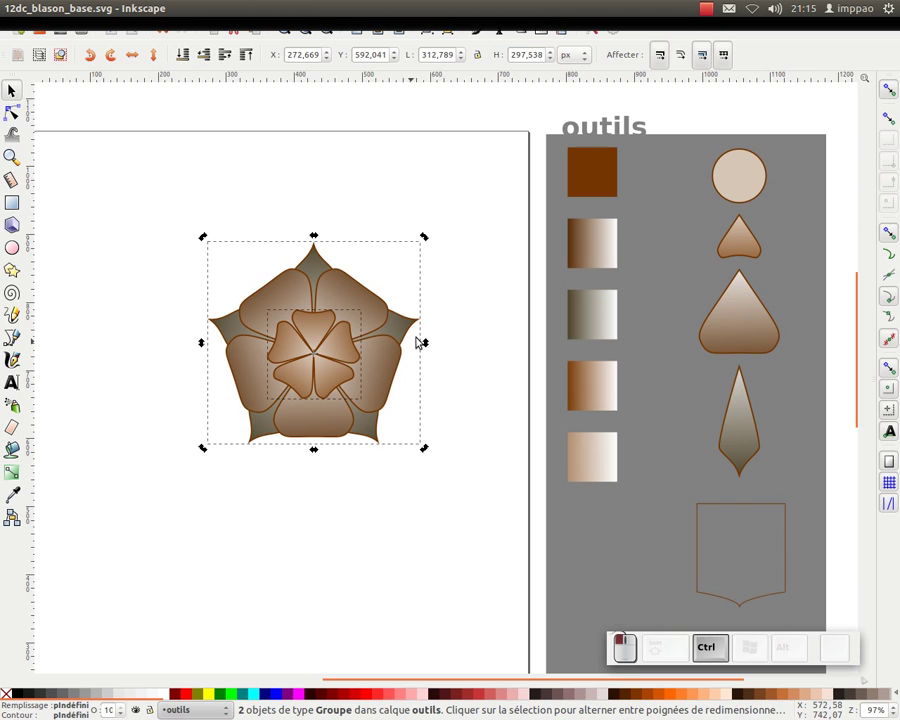
pyautogui.click(450, 288)
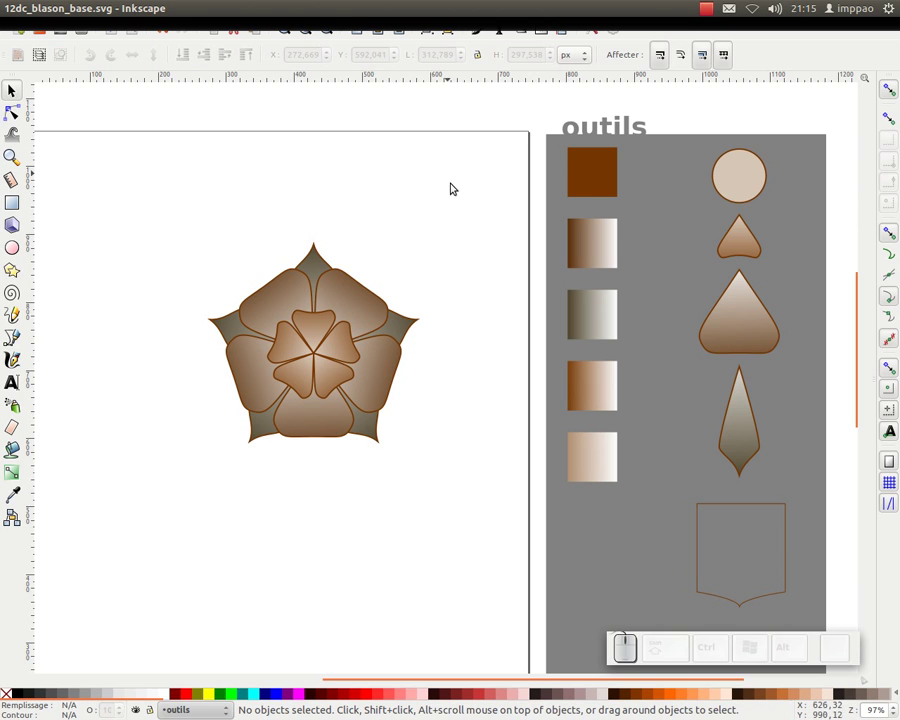
# Step: Check the rotation increment in the preferences, keeping it at 2 degrees
pyautogui.click(595, 30)
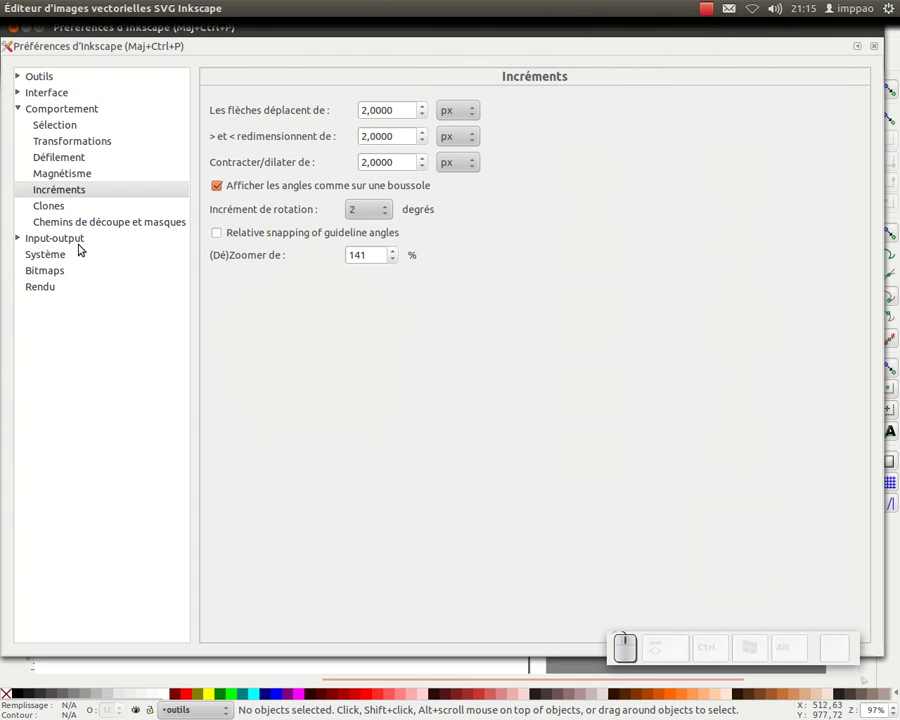
pyautogui.click(370, 210)
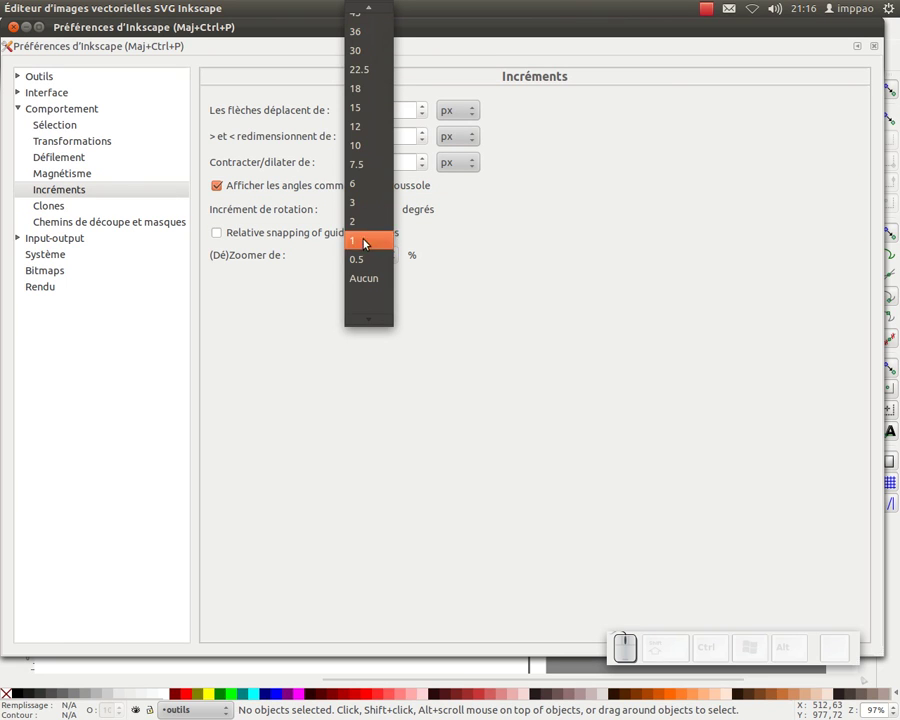
pyautogui.click(357, 222)
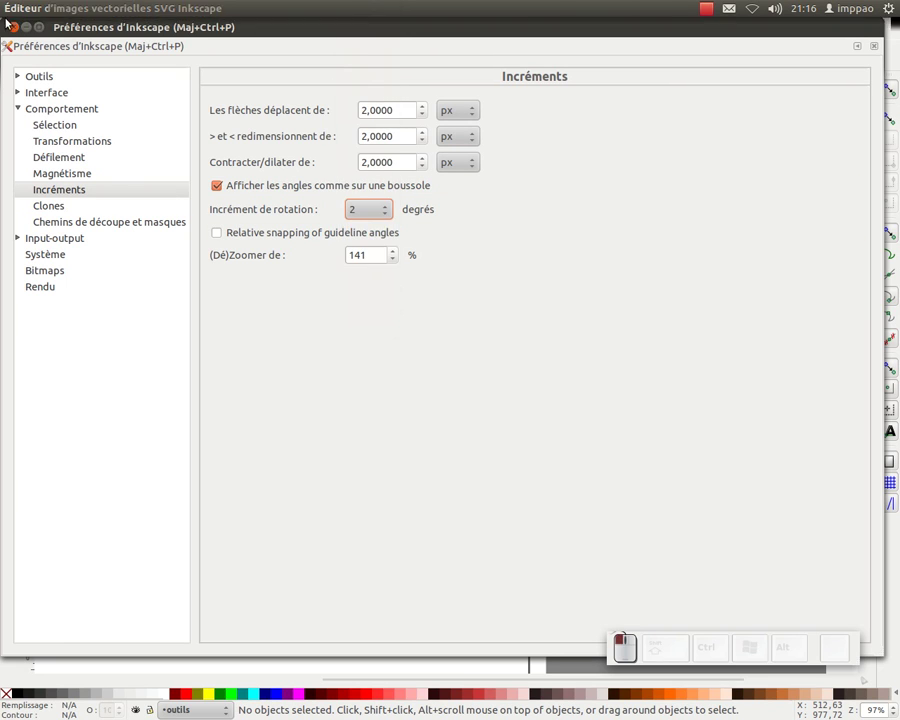
pyautogui.click(13, 27)
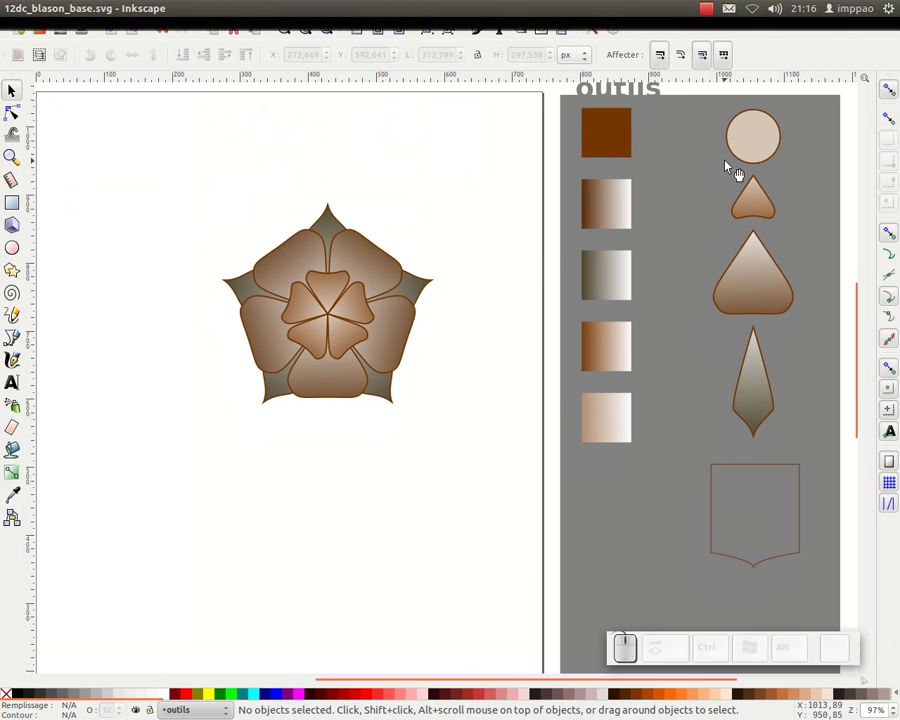
# Step: Place a copy of the beige circle at the flower's centre and scale it down evenly to about 65 px wide
pyautogui.click(745, 148)
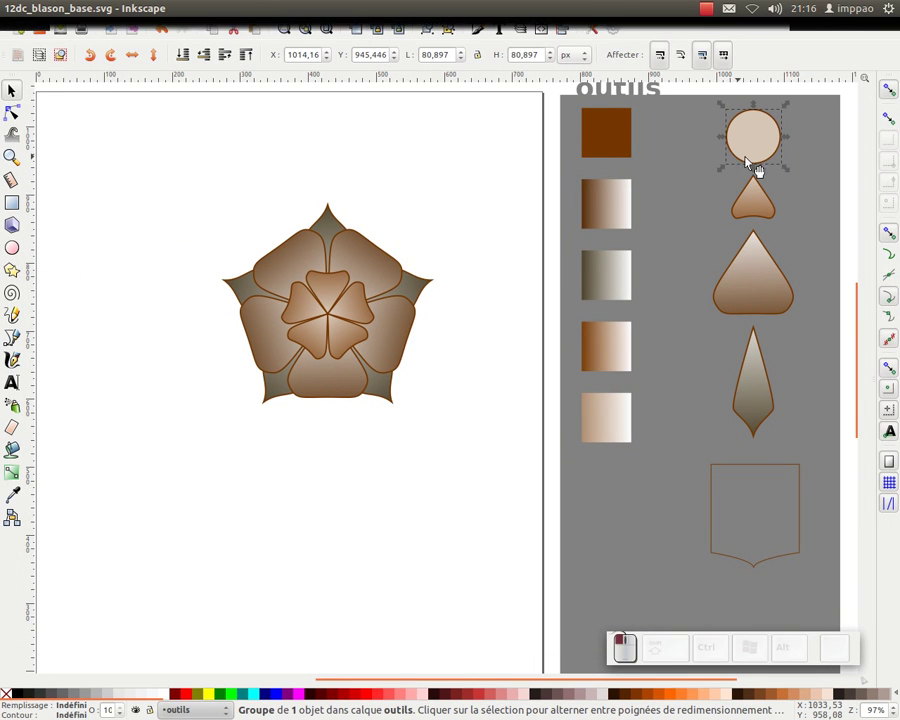
pyautogui.moveTo(765, 141); pyautogui.dragTo(340, 316)
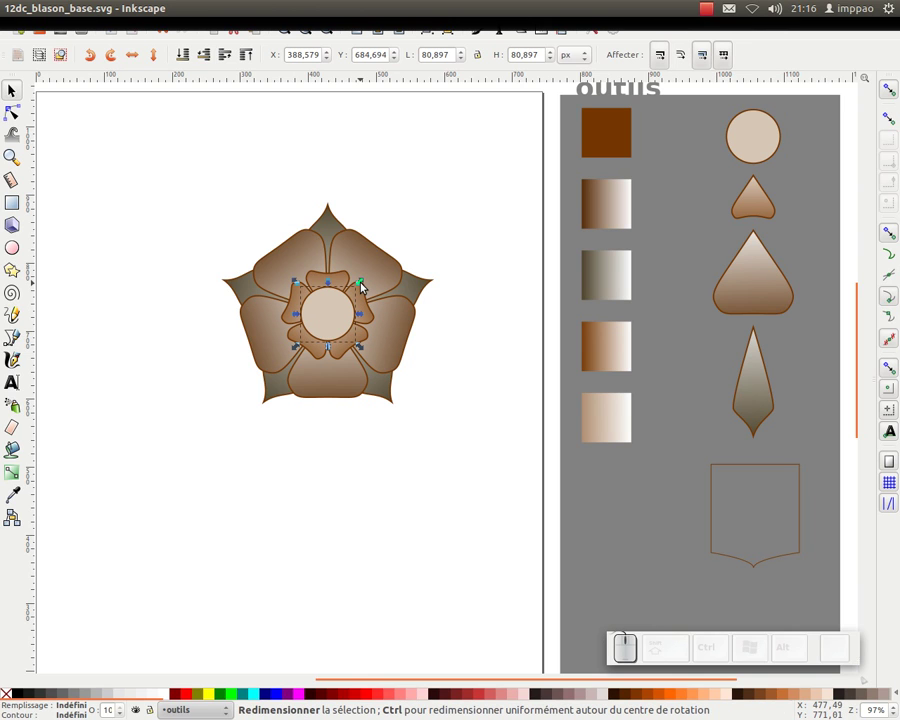
pyautogui.moveTo(362, 287); pyautogui.dragTo(353, 291)
pyautogui.click(437, 268)
# Step: Select all the pieces of the flower and group them
pyautogui.scroll(-1, 438, 262)
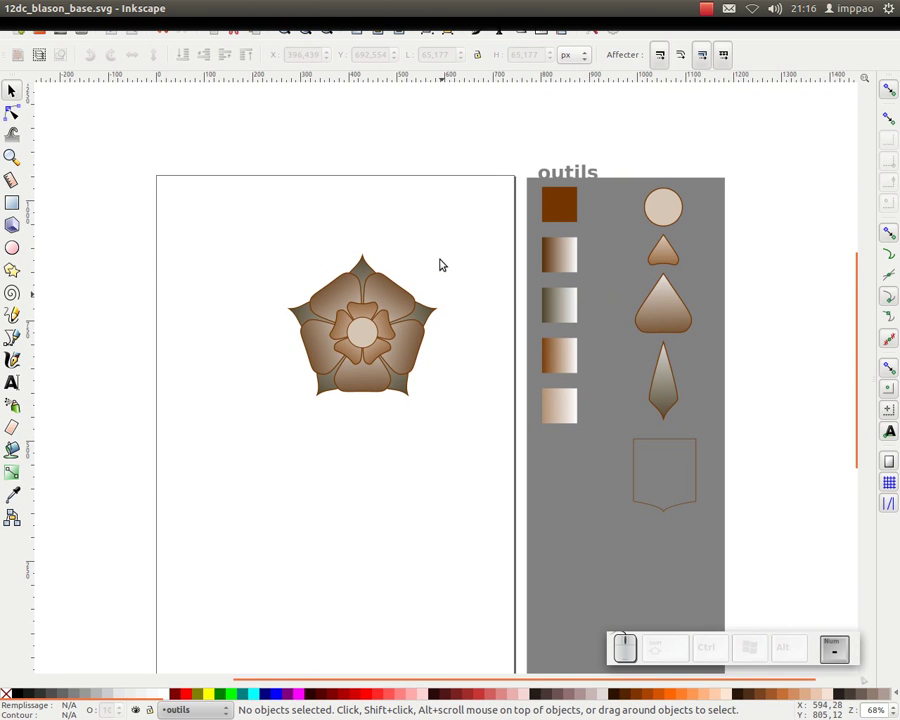
pyautogui.moveTo(125, 155); pyautogui.dragTo(464, 432)
pyautogui.scroll(-2, 446, 440)
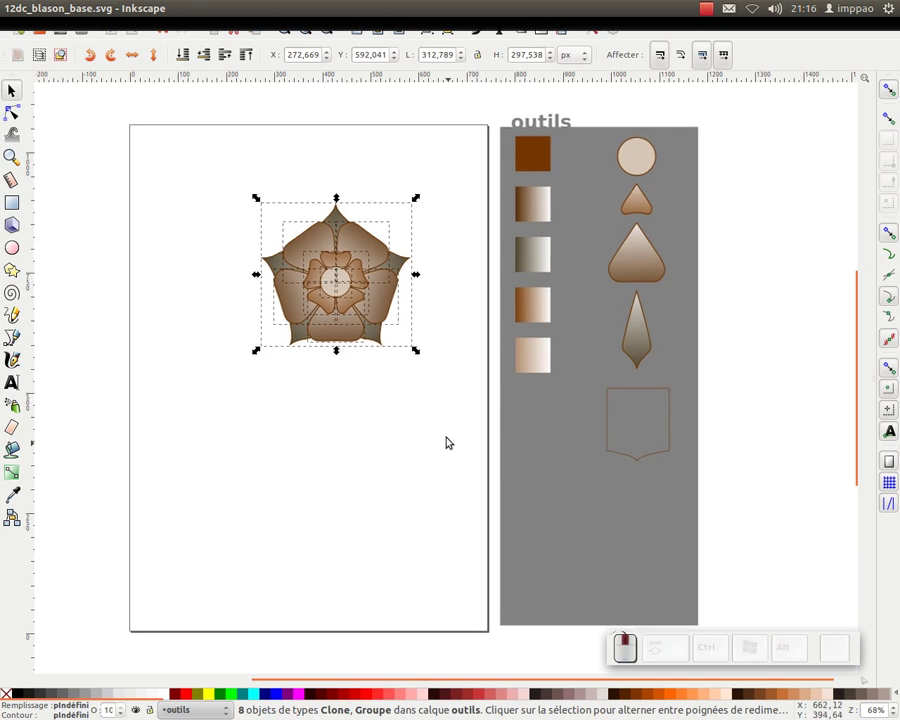
pyautogui.hscroll(1, 408, 365)
pyautogui.hotkey('ctrl', 'g')
pyautogui.hscroll(-2, 486, 398)
pyautogui.scroll(1, 486, 398)
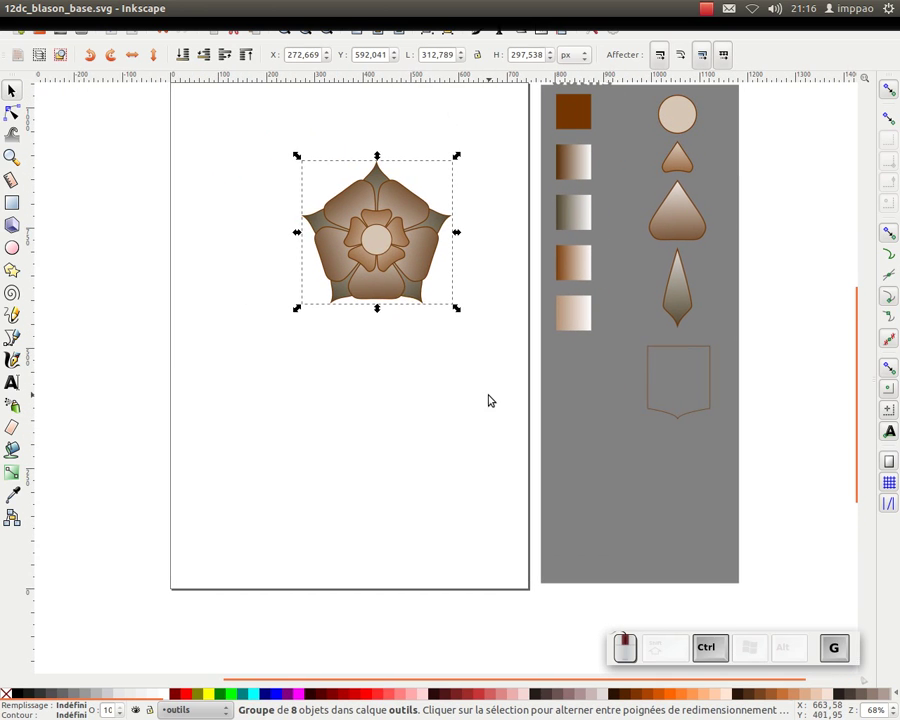
# Step: Scale the grouped flower down to about 73 px wide and place it in the upper left part of the page
pyautogui.hscroll(-3, 405, 265)
pyautogui.scroll(1, 405, 265)
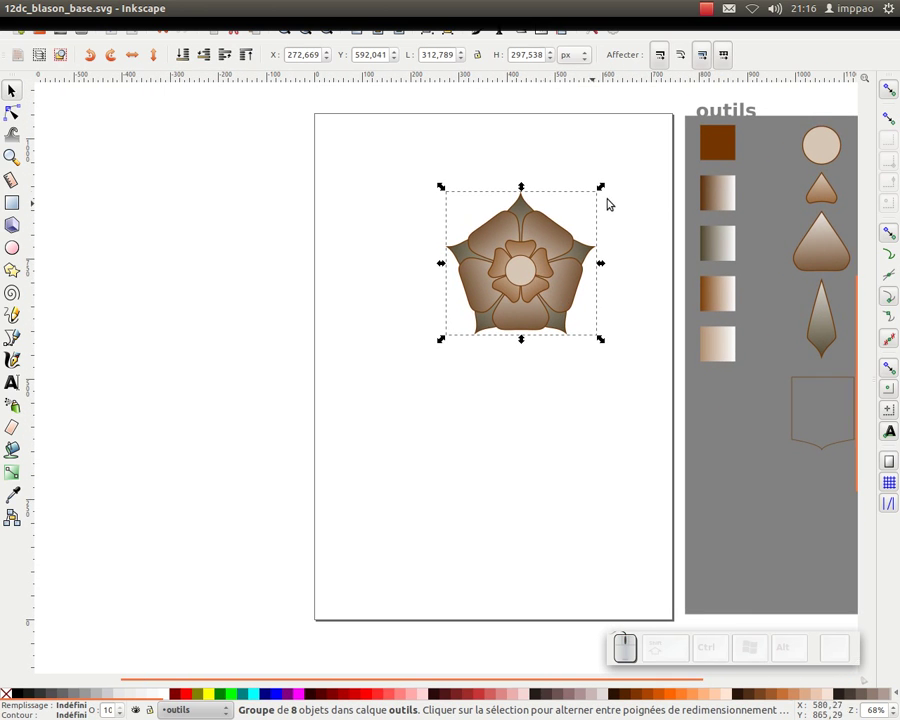
pyautogui.moveTo(600, 186); pyautogui.dragTo(382, 239)
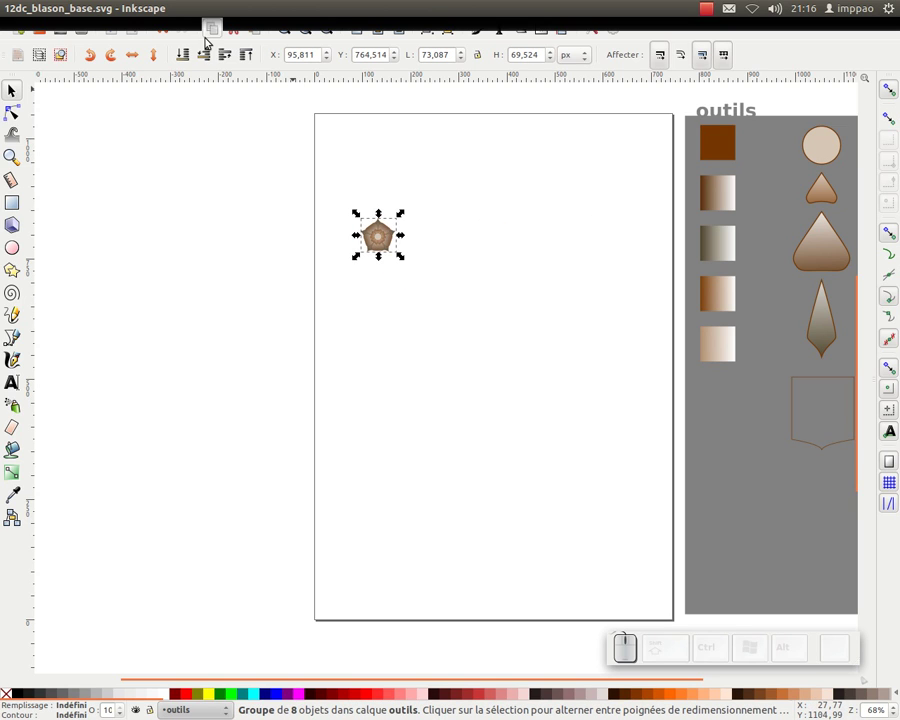
# Step: Open the tiled clones settings for the grouped flower and reset their values
pyautogui.click(105, 14)
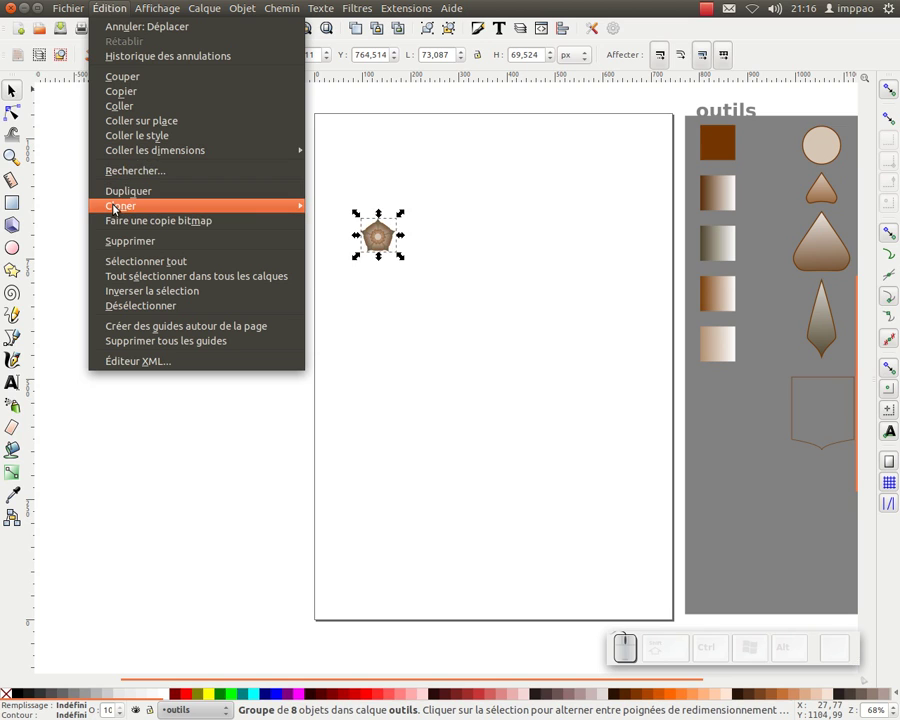
pyautogui.moveTo(115, 206)
pyautogui.click(366, 220)
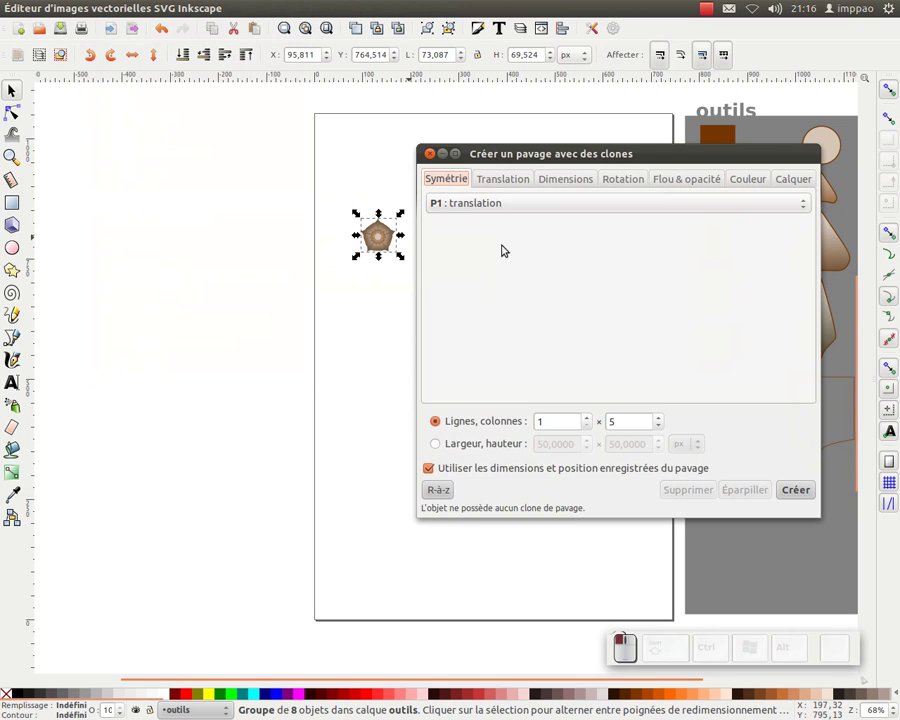
pyautogui.click(437, 490)
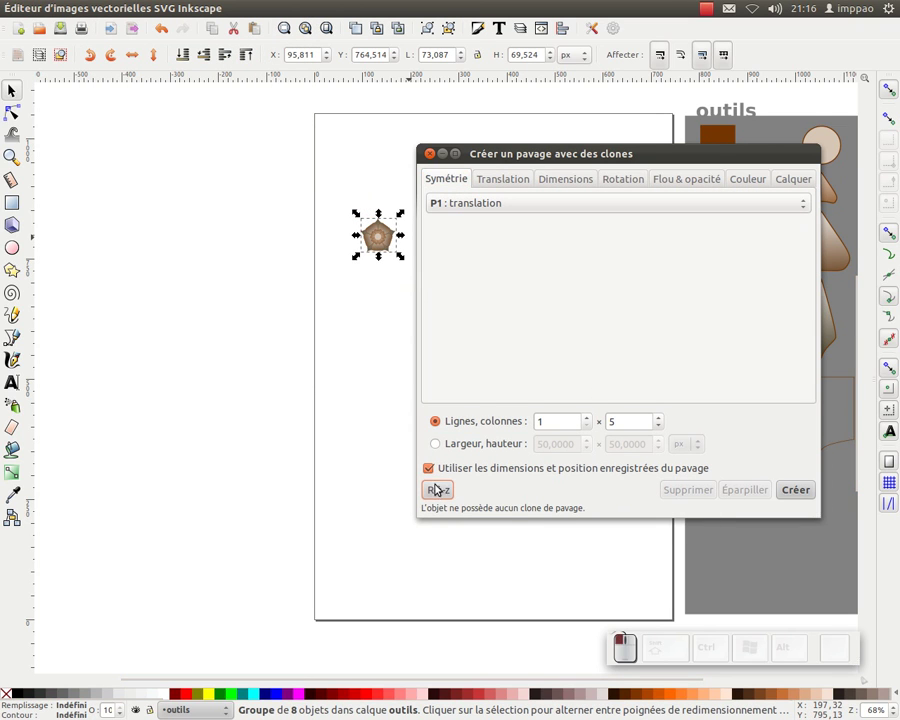
# Step: Set the tiling's X translation to 50% per row and 25% per column, and its Y translation to 25% per row
pyautogui.click(501, 180)
pyautogui.moveTo(456, 152); pyautogui.dragTo(500, 137)
pyautogui.click(596, 207)
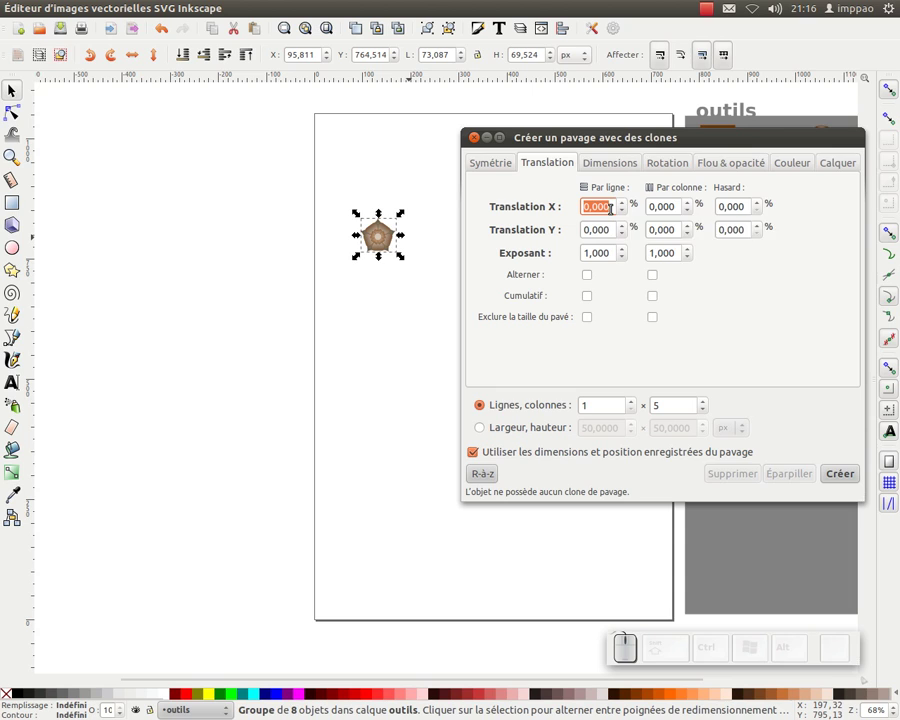
pyautogui.write('50')
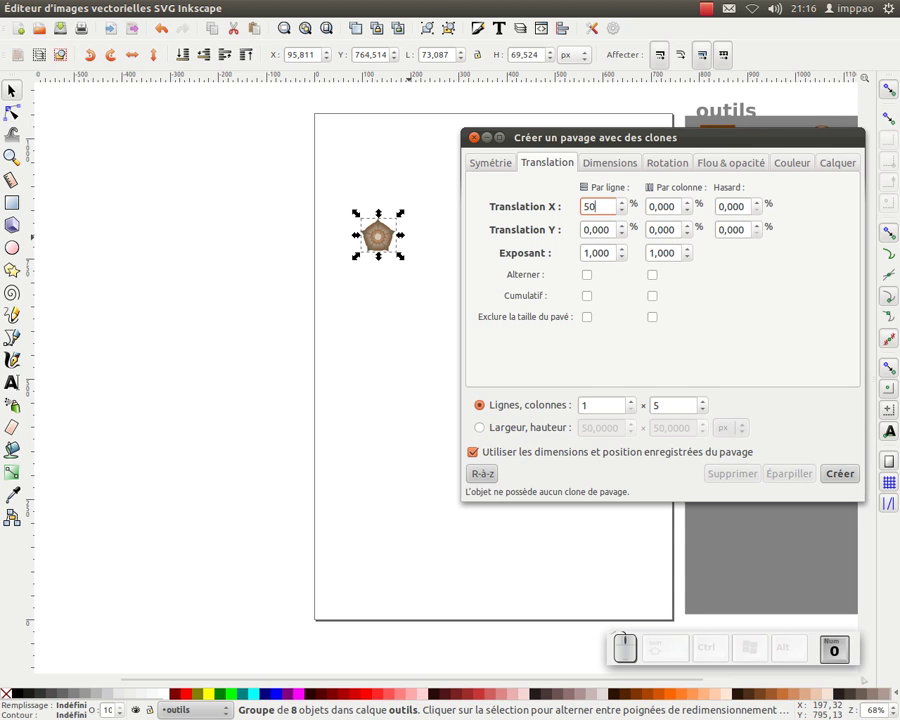
pyautogui.click(667, 207)
pyautogui.doubleClick(677, 207)
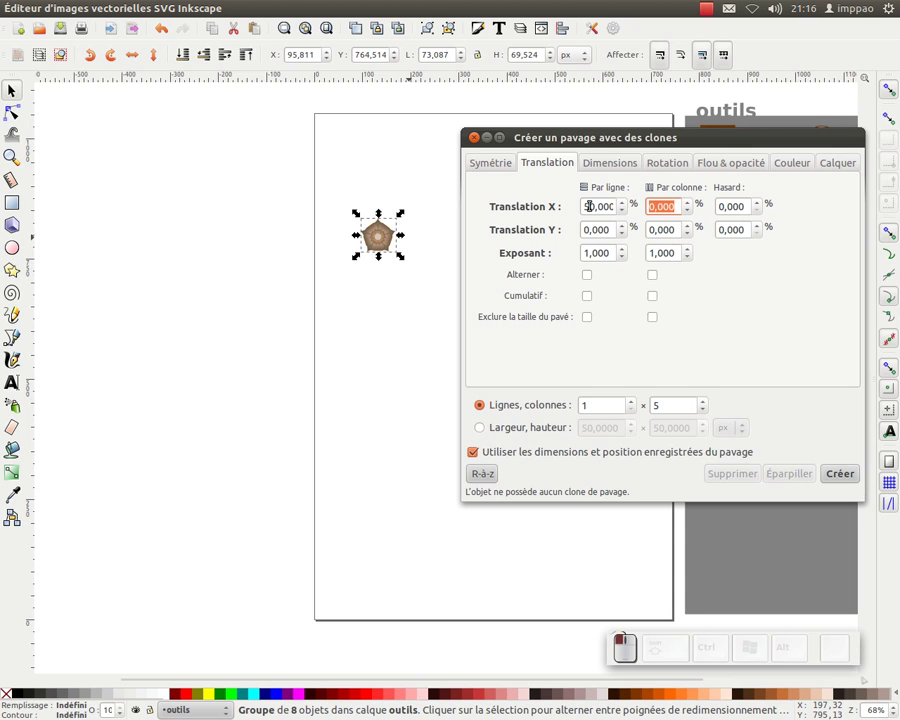
pyautogui.write('25')
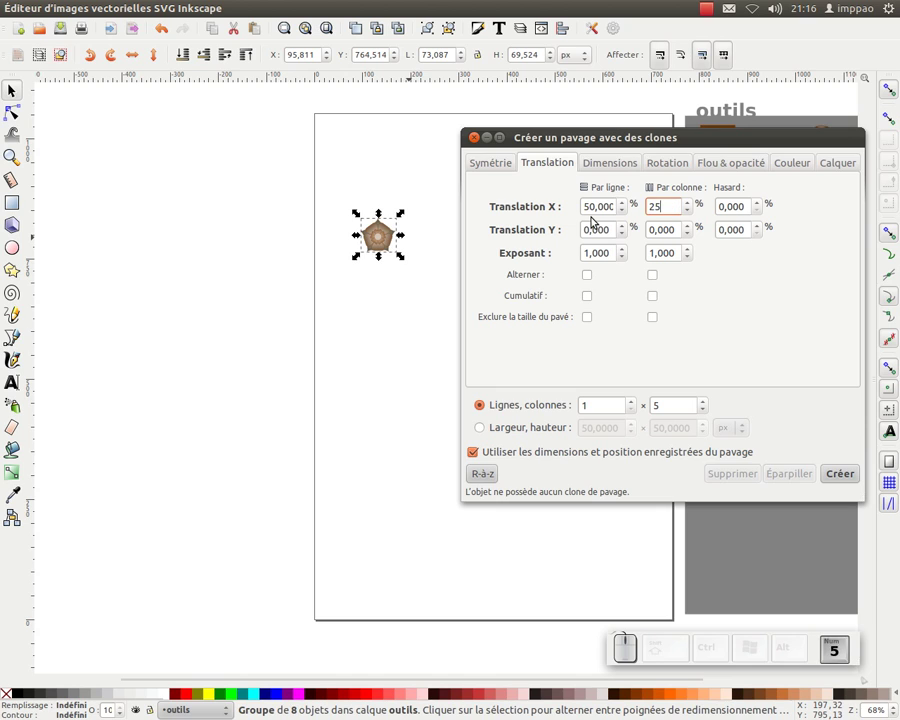
pyautogui.click(597, 229)
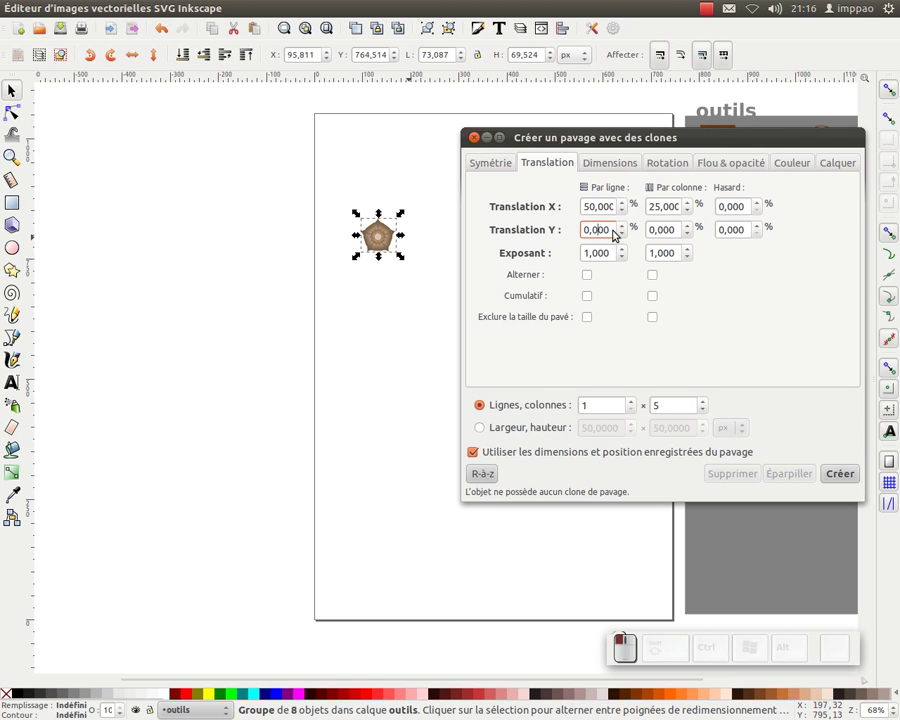
pyautogui.moveTo(612, 230); pyautogui.dragTo(549, 213)
pyautogui.write('25')
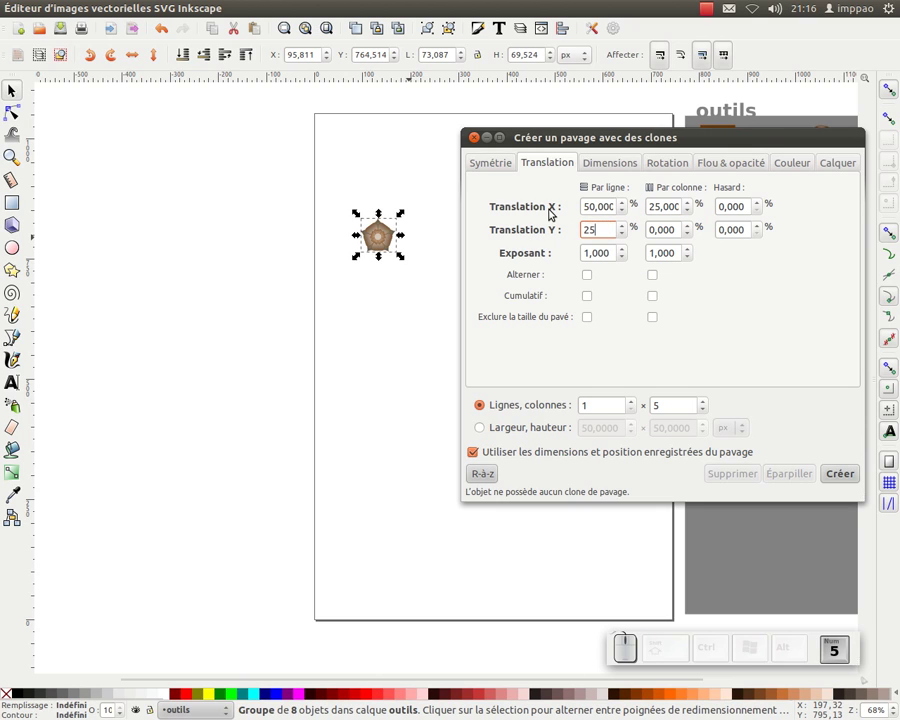
# Step: Create the flower tiling with 6 rows and 6 columns of clones
pyautogui.click(530, 406)
pyautogui.write('6')
pyautogui.click(658, 404)
pyautogui.write('6')
pyautogui.moveTo(628, 138); pyautogui.dragTo(630, 101)
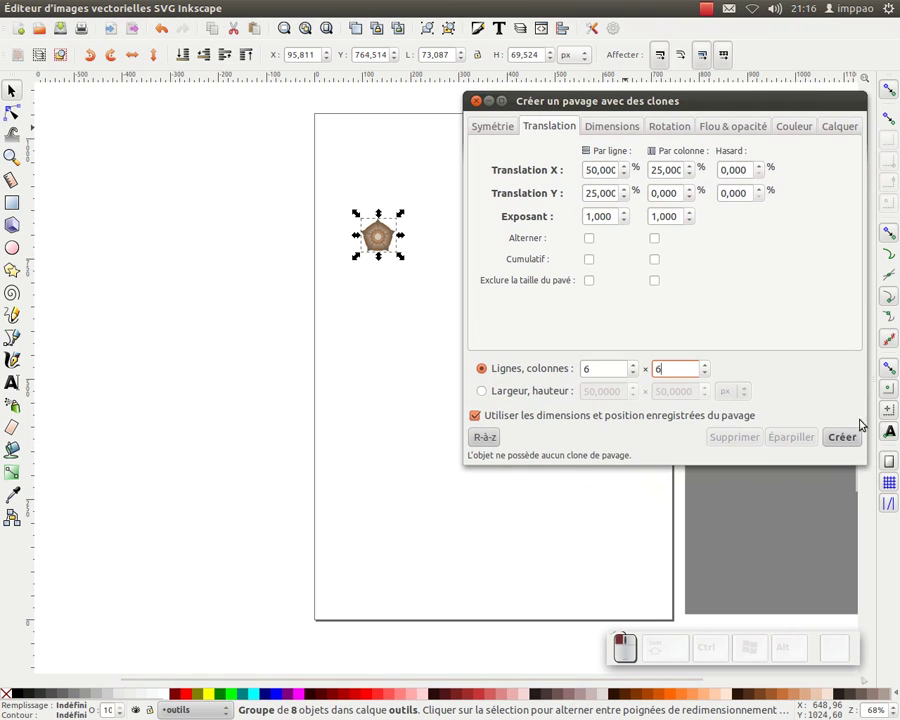
pyautogui.click(842, 437)
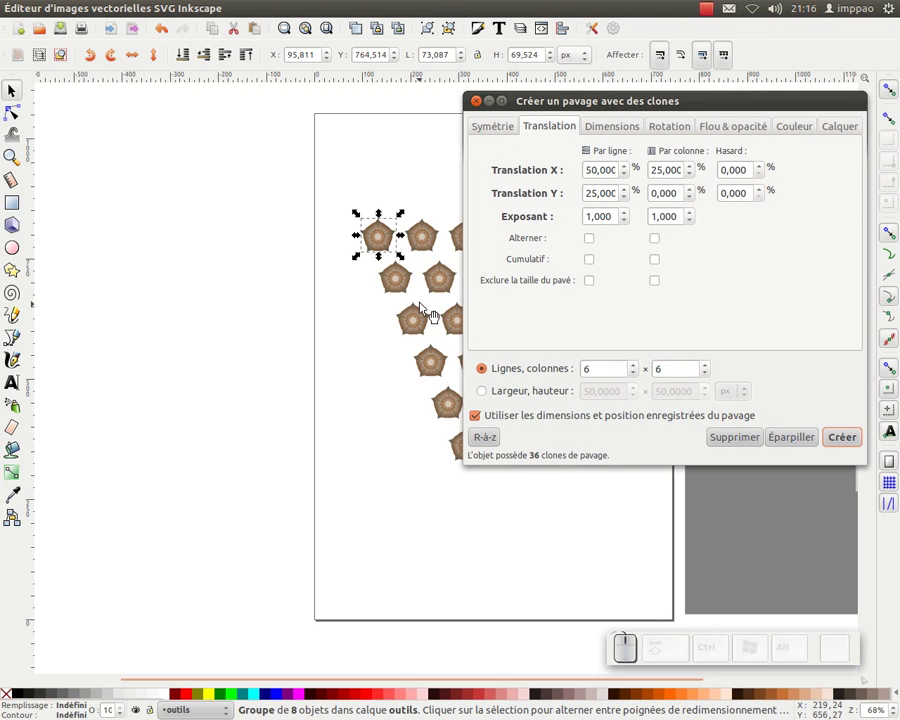
# Step: Set the X translation per row to 62.5%, remove the existing tiled clones and recreate the tiling
pyautogui.keyDown('ctrl'); pyautogui.scroll(3, 414, 262); pyautogui.keyUp('ctrl')
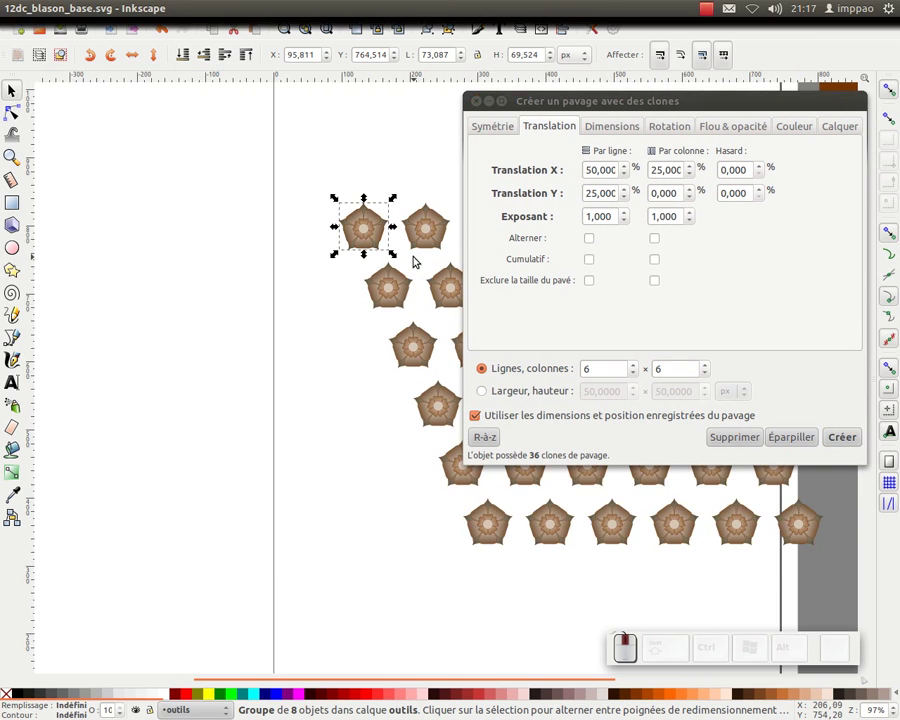
pyautogui.moveTo(398, 281); pyautogui.dragTo(287, 265)
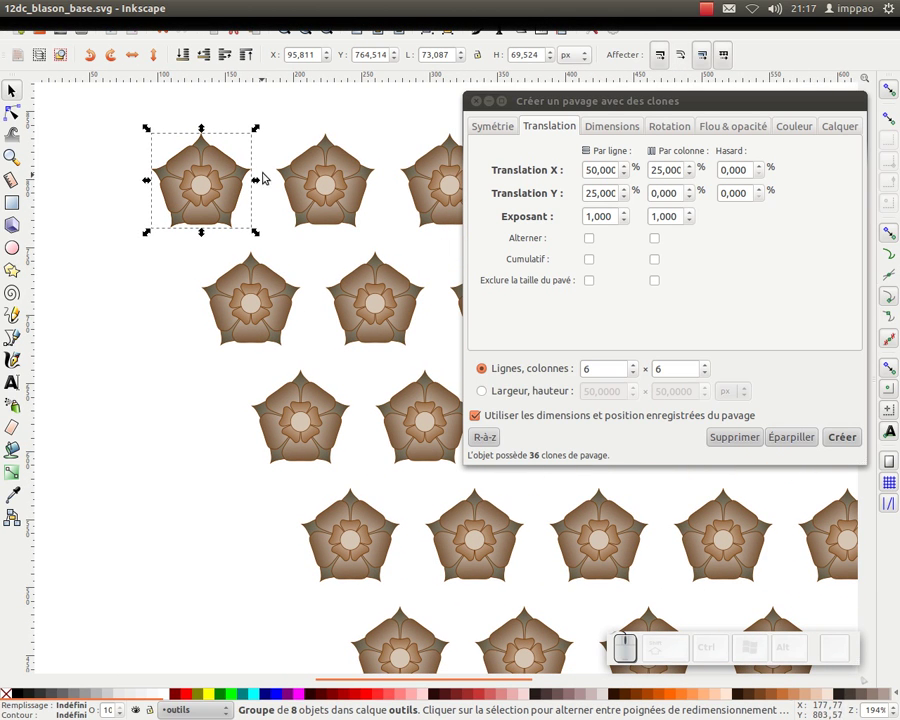
pyautogui.doubleClick(598, 193)
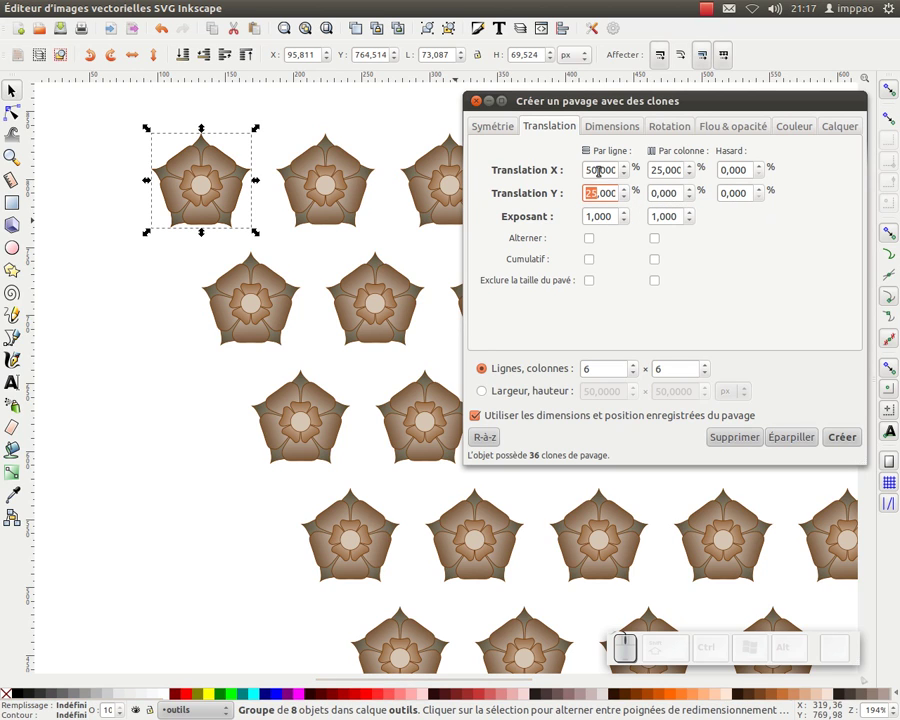
pyautogui.doubleClick(595, 170)
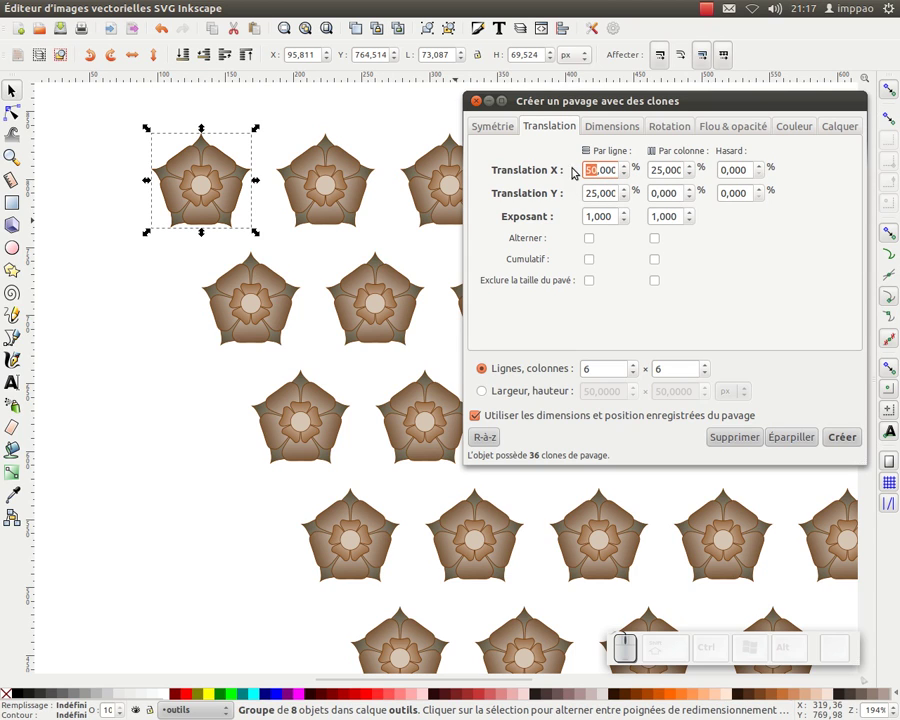
pyautogui.write('62')
pyautogui.press('Delete')
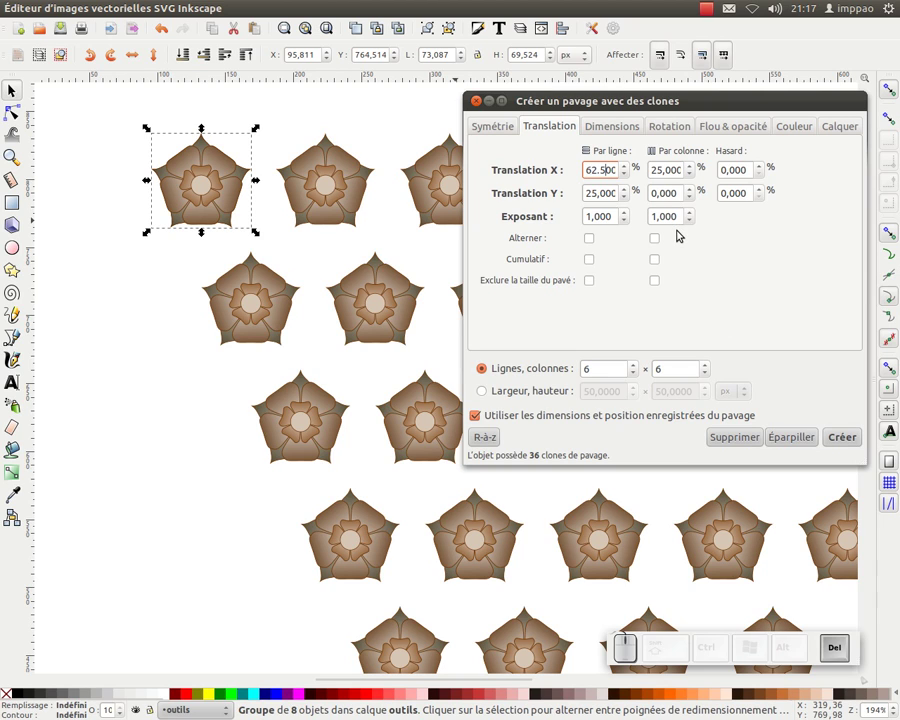
pyautogui.click(737, 438)
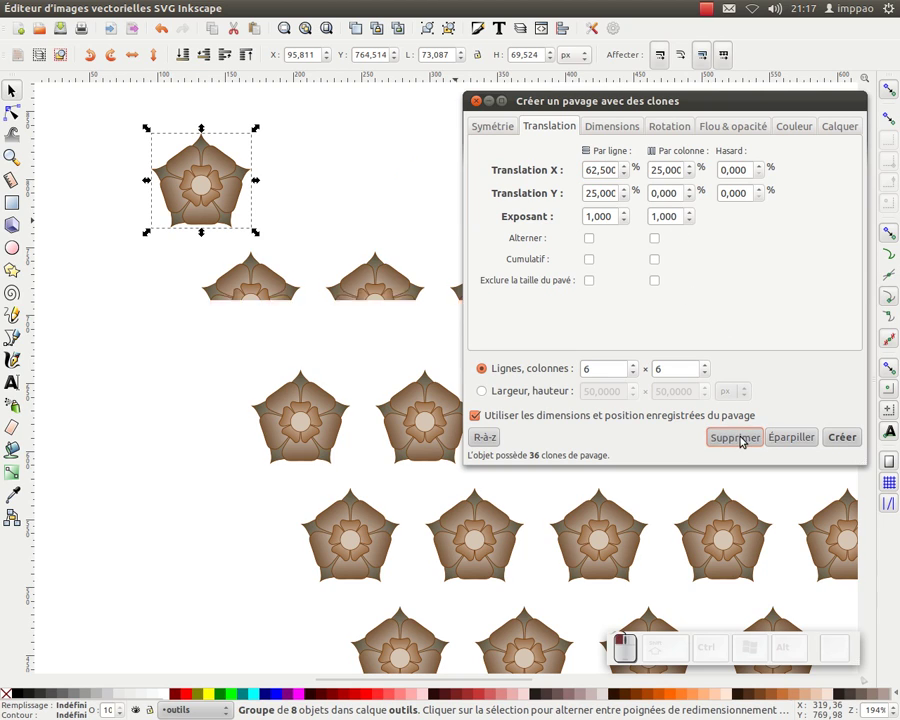
pyautogui.click(840, 438)
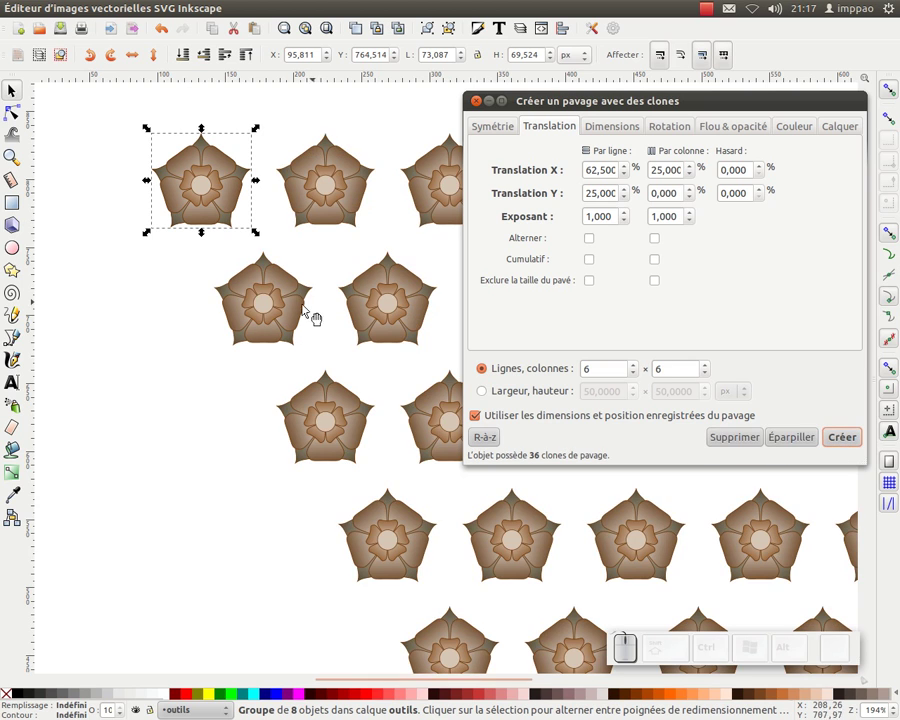
pyautogui.click(476, 101)
pyautogui.click(472, 116)
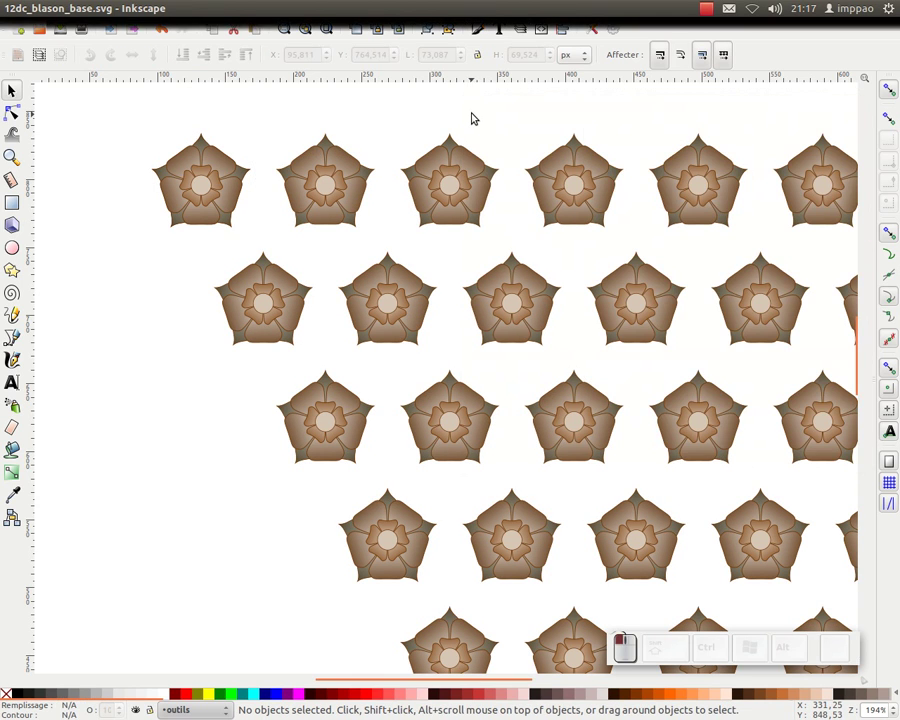
# Step: Move the first flower clone up 40 px and place the original flower beneath it on the grey tools area
pyautogui.press('-')
pyautogui.scroll(-2, 500, 215)
pyautogui.hscroll(2, 500, 215)
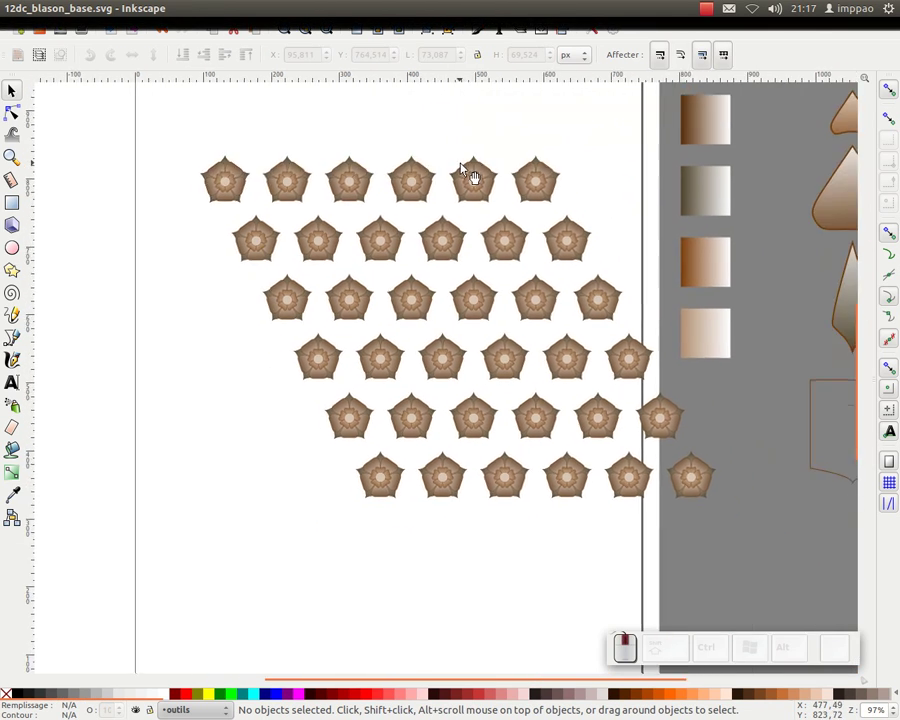
pyautogui.moveTo(154, 116)
pyautogui.mouseDown()
pyautogui.moveTo(628, 498)
pyautogui.moveTo(719, 518)
pyautogui.moveTo(178, 416)
pyautogui.moveTo(200, 320)
pyautogui.mouseUp()
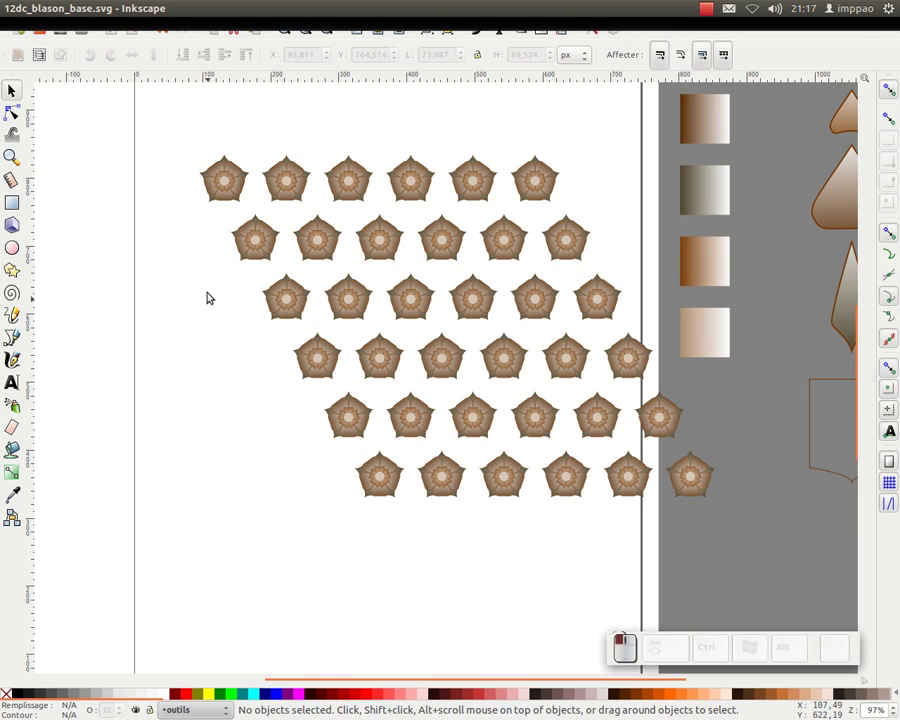
pyautogui.click(228, 188)
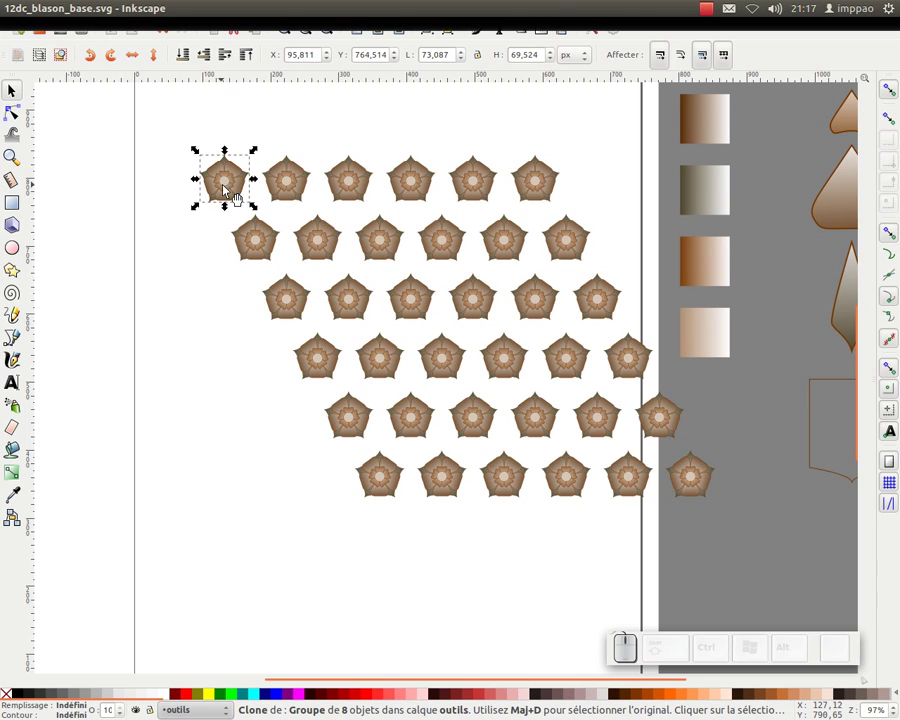
pyautogui.press('shift')
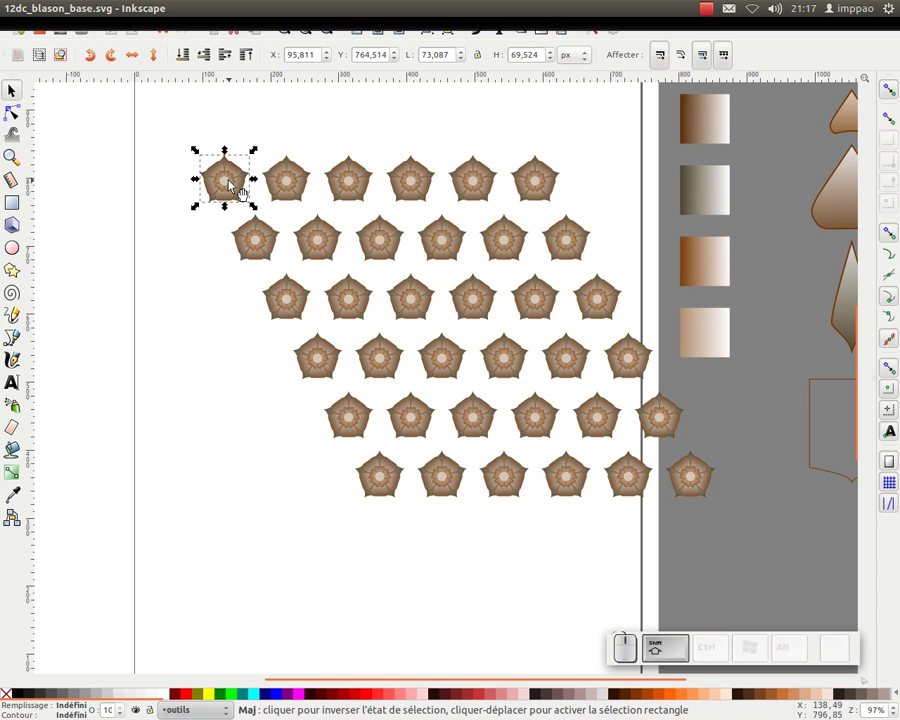
pyautogui.hotkey('shift', 'Up')
pyautogui.hotkey('shift', 'Up')
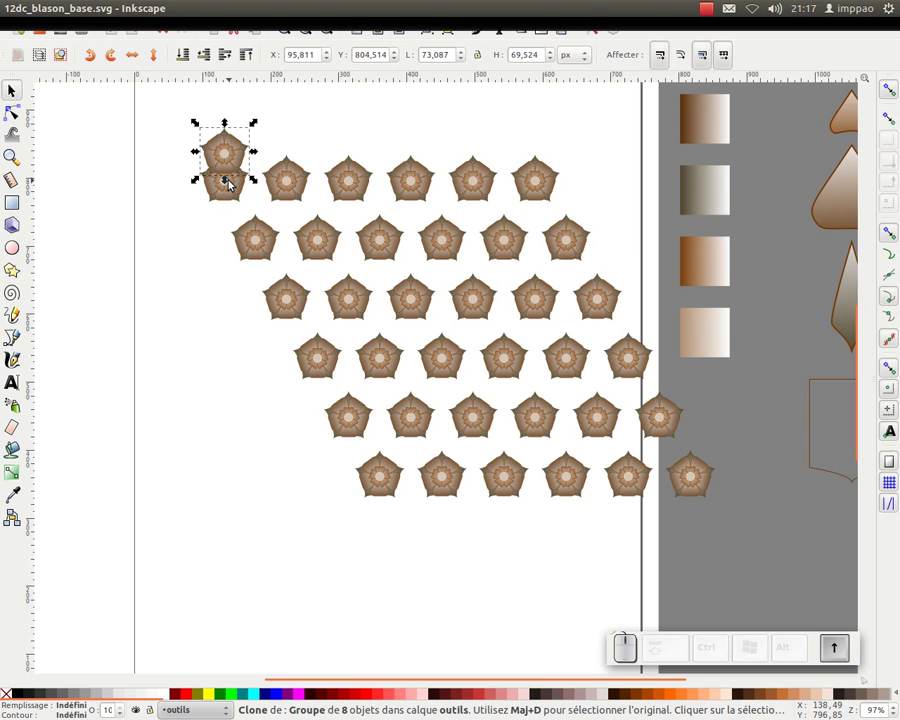
pyautogui.click(237, 199)
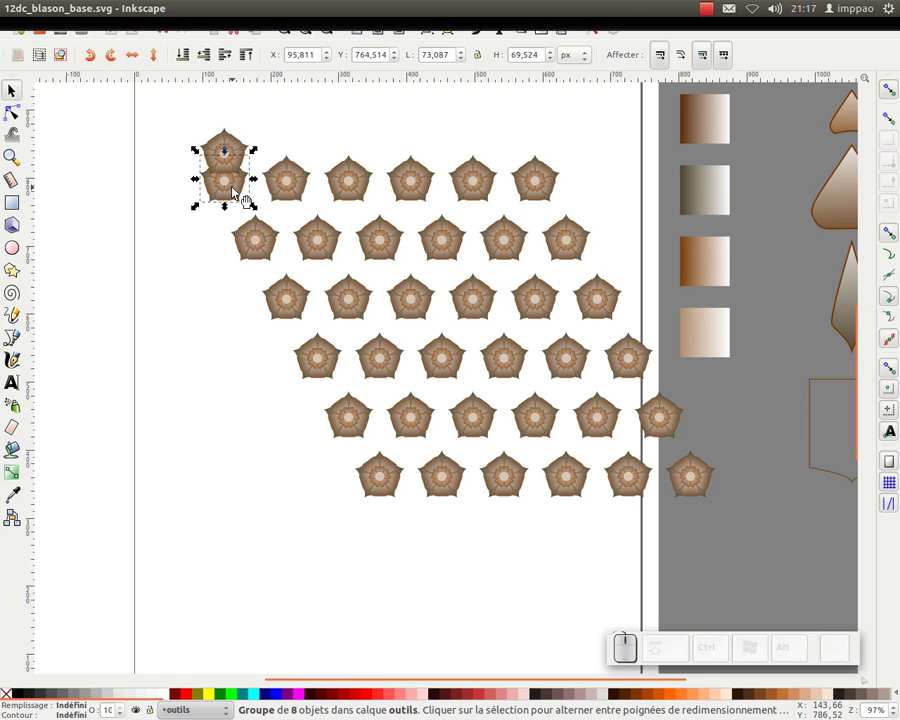
pyautogui.moveTo(230, 184)
pyautogui.mouseDown()
pyautogui.moveTo(183, 209)
pyautogui.moveTo(691, 506)
pyautogui.moveTo(794, 530)
pyautogui.moveTo(694, 540)
pyautogui.mouseUp()
# Step: Move the raised clone 40 px down, back into the first row of flowers
pyautogui.click(244, 172)
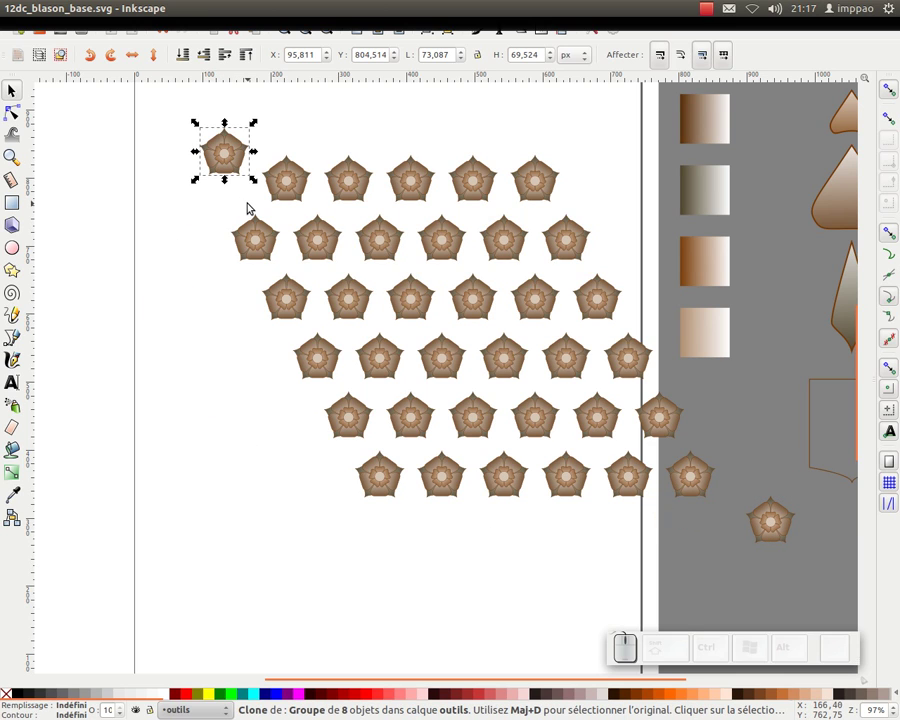
pyautogui.press('shift')
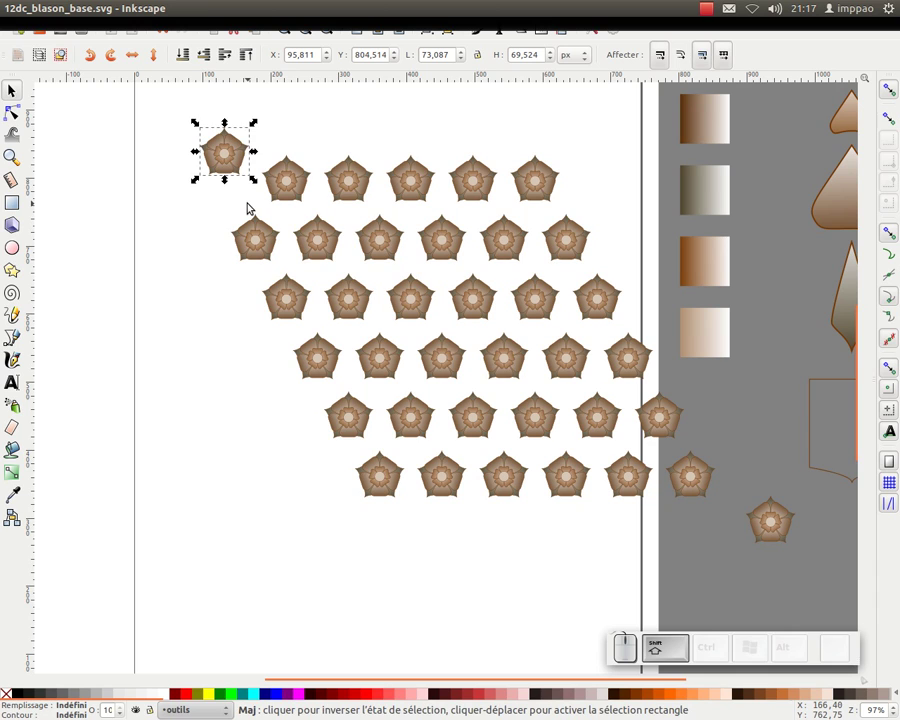
pyautogui.hotkey('shift', 'Down')
pyautogui.hotkey('shift', 'Down')
# Step: Group all the tiled flower clones and shift the group left and slightly up on the page
pyautogui.moveTo(148, 131)
pyautogui.mouseDown()
pyautogui.moveTo(629, 527)
pyautogui.moveTo(717, 541)
pyautogui.mouseUp()
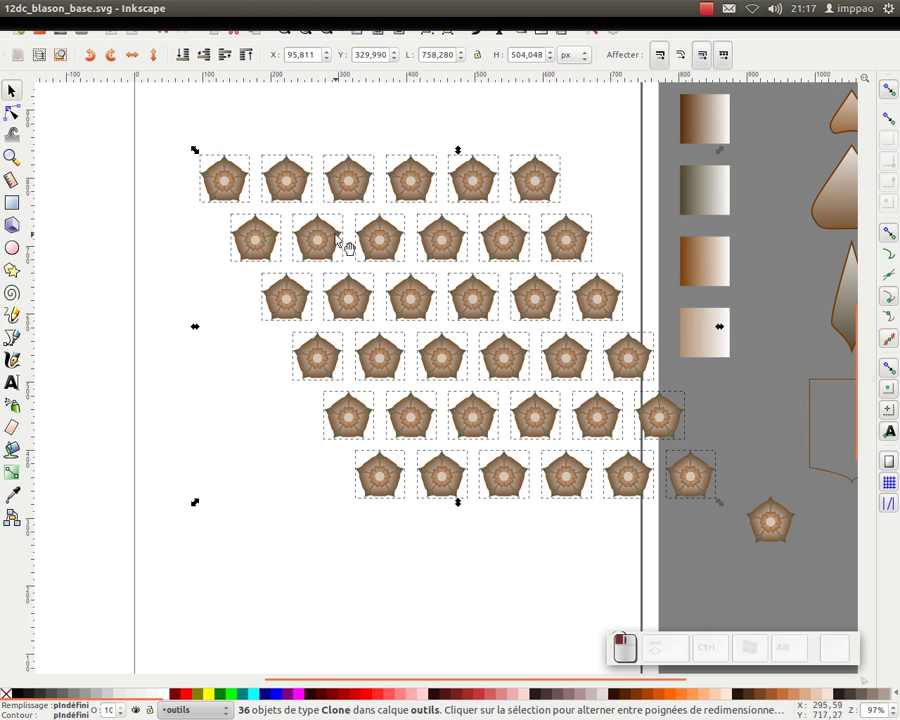
pyautogui.click(427, 27)
pyautogui.moveTo(537, 193); pyautogui.dragTo(450, 175)
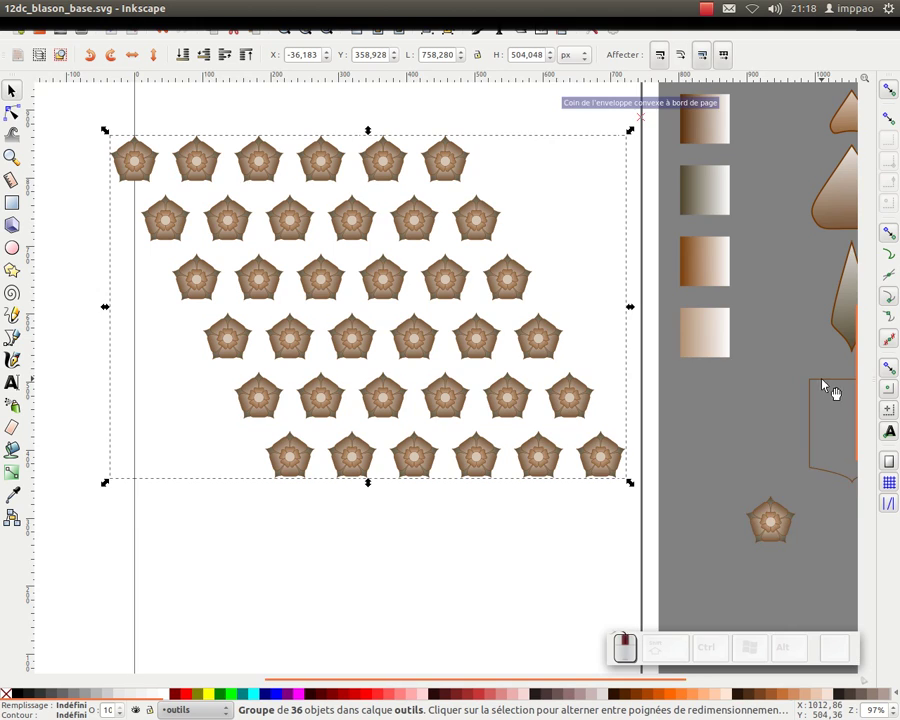
# Step: Place a copy of the shield outline over the flowers and enlarge it evenly to about 320 px wide
pyautogui.hscroll(1, 795, 383)
pyautogui.click(795, 383)
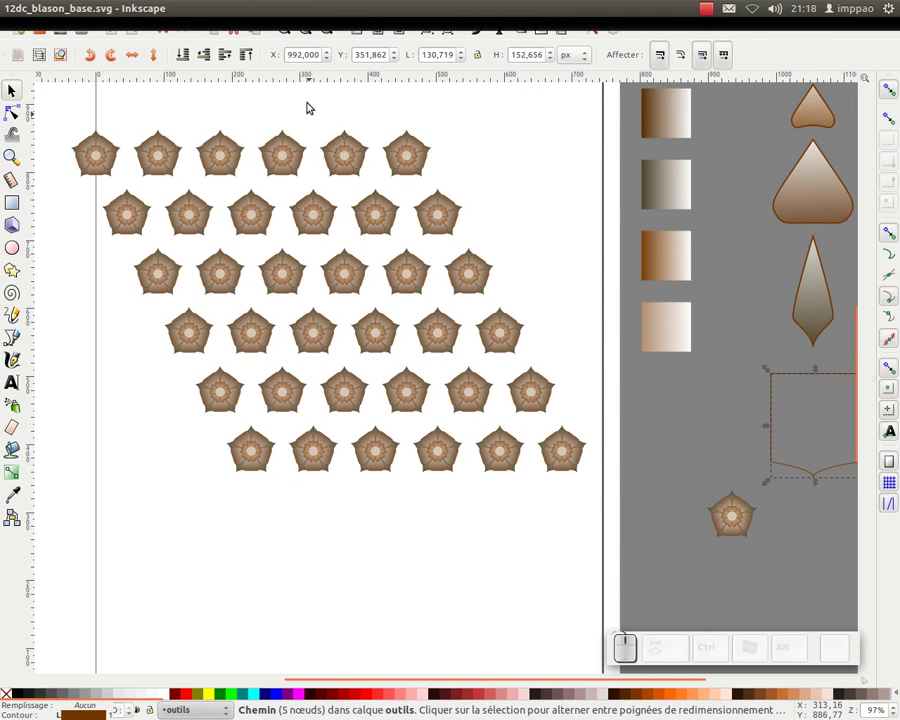
pyautogui.moveTo(794, 378); pyautogui.dragTo(329, 274)
pyautogui.moveTo(386, 362); pyautogui.dragTo(419, 403)
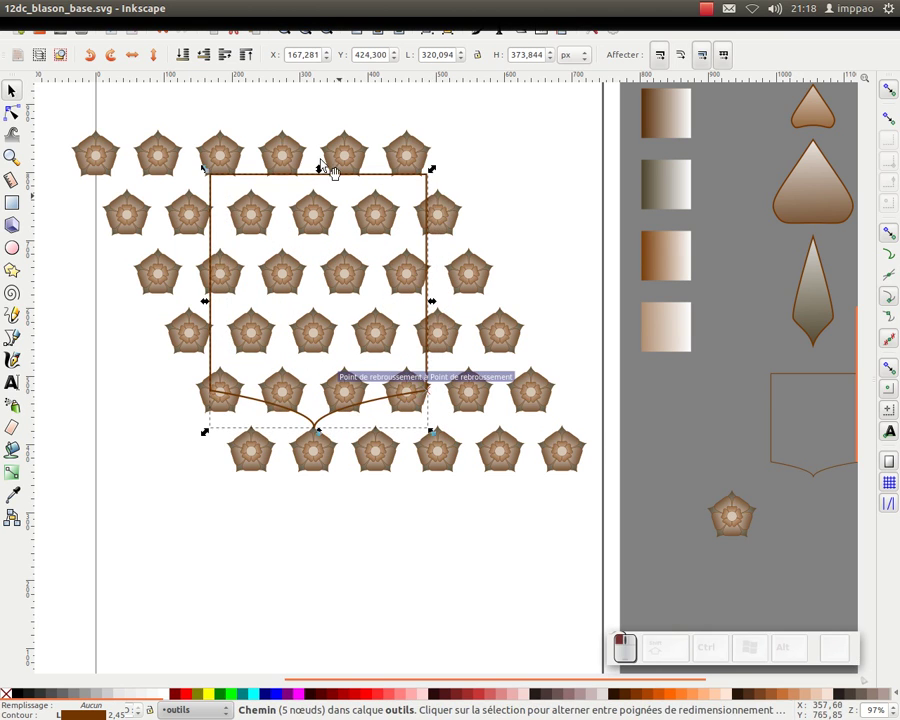
# Step: Fill the enlarged shield with the "fond" gradient, running diagonally from tan at the lower right to white beyond the upper left corner
pyautogui.click(12, 472)
pyautogui.click(229, 54)
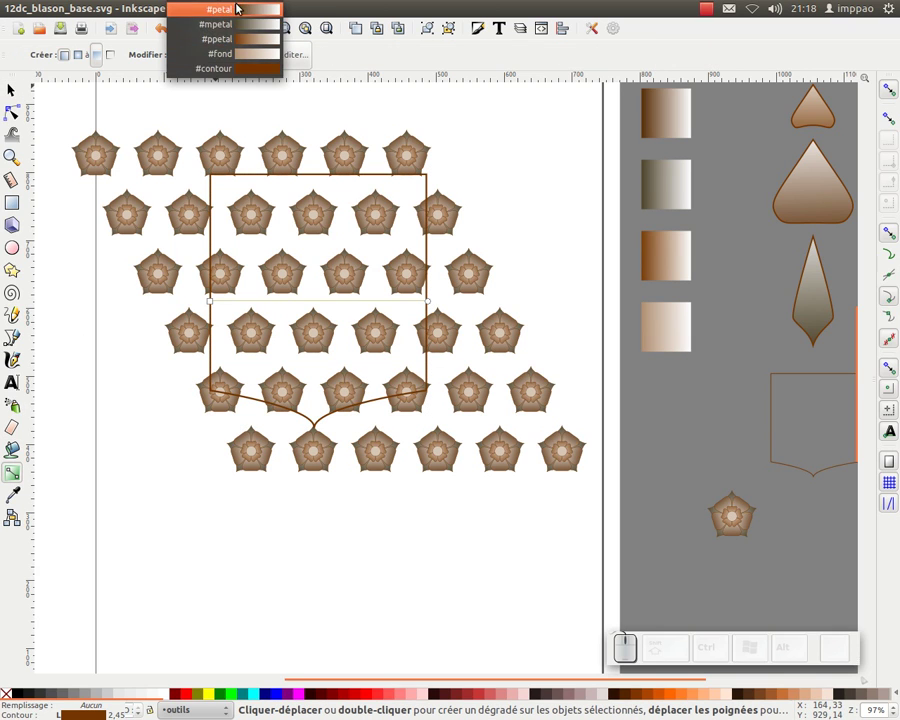
pyautogui.click(236, 54)
pyautogui.moveTo(213, 302); pyautogui.dragTo(425, 383)
pyautogui.moveTo(431, 303); pyautogui.dragTo(182, 148)
# Step: Group the filled shield on its own and lower it to the bottom, behind the flowers
pyautogui.moveTo(14, 93)
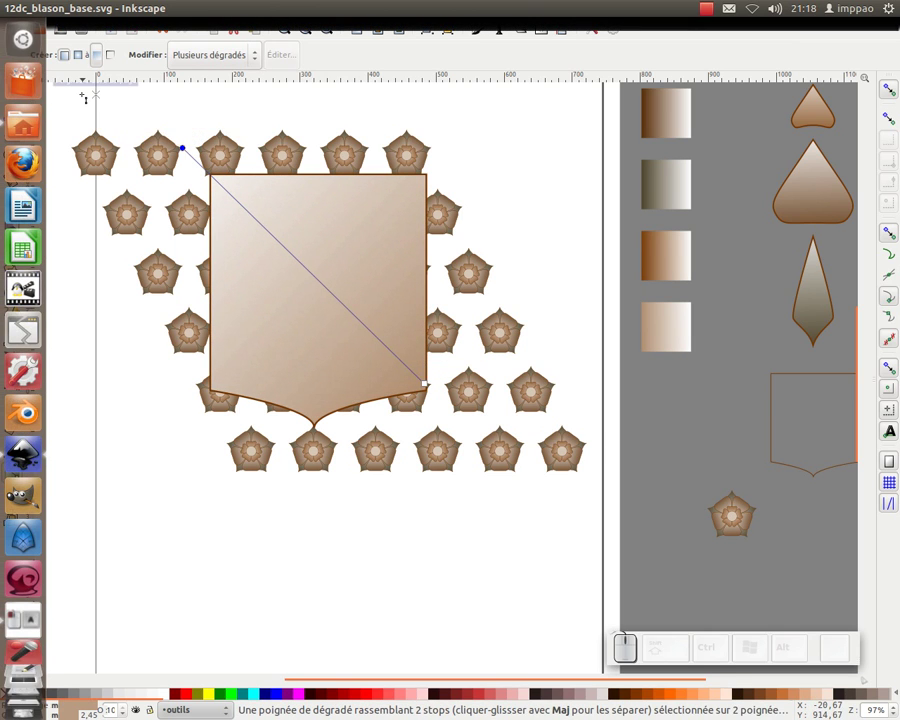
pyautogui.click(13, 95)
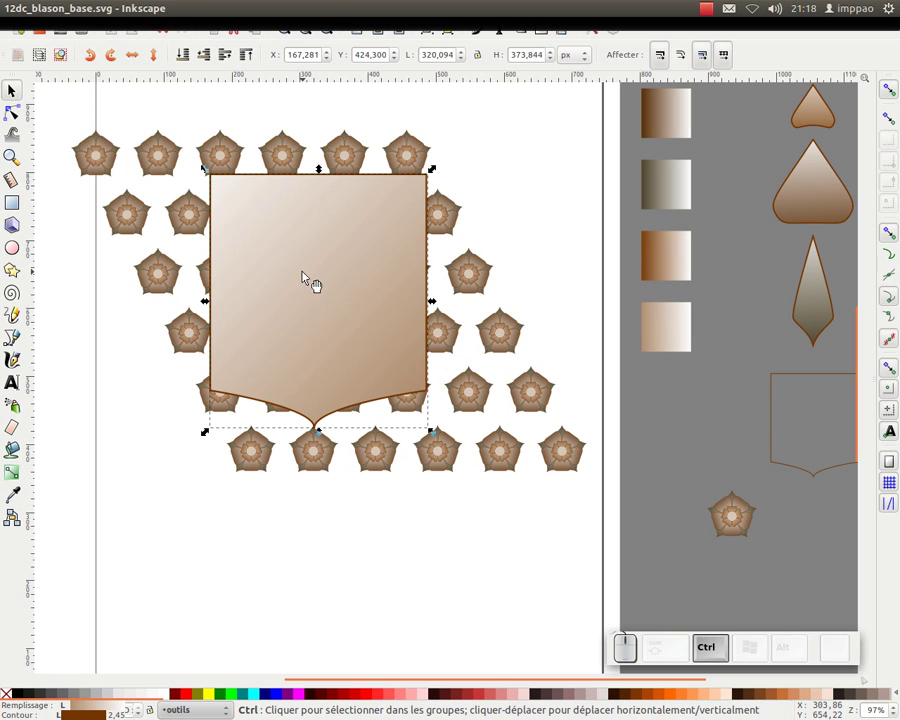
pyautogui.hotkey('ctrl', 'g')
pyautogui.click(184, 55)
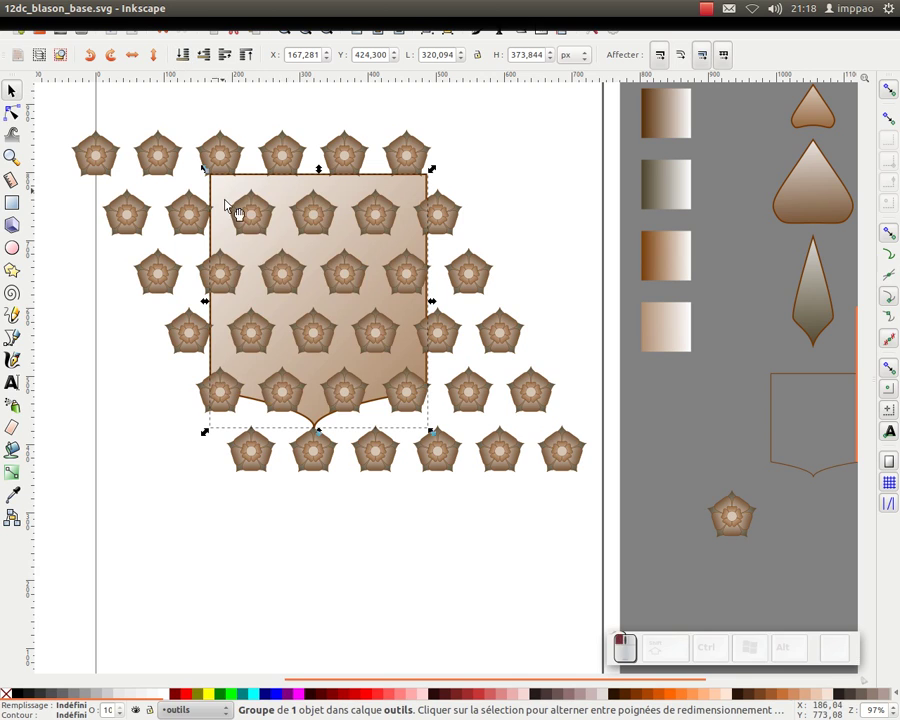
# Step: Clone the filled shield in place above the flowers and wrap the flower group in an extra group
pyautogui.click(378, 33)
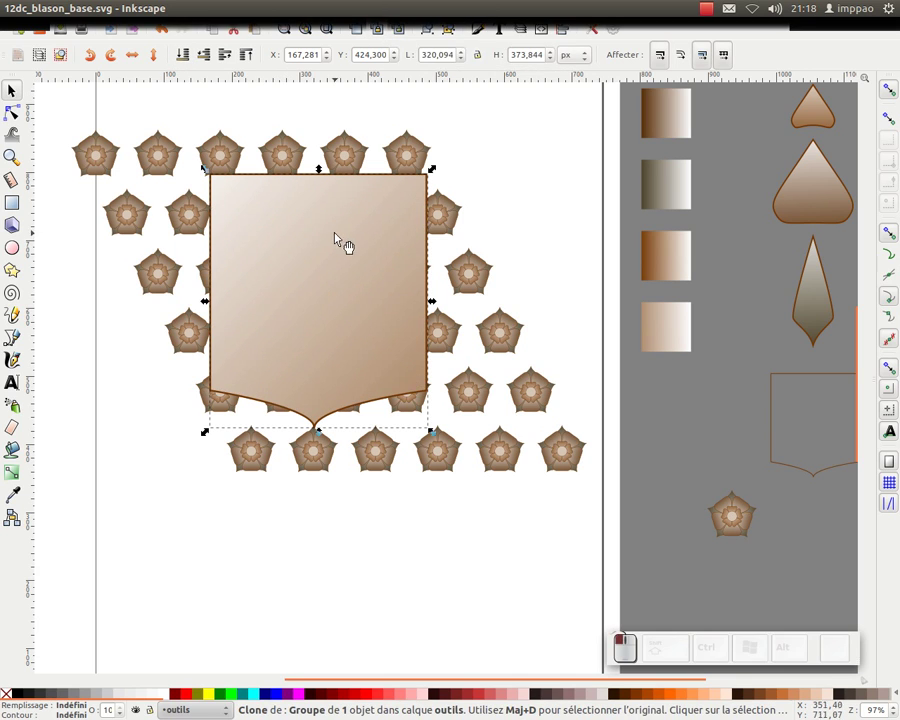
pyautogui.click(297, 157)
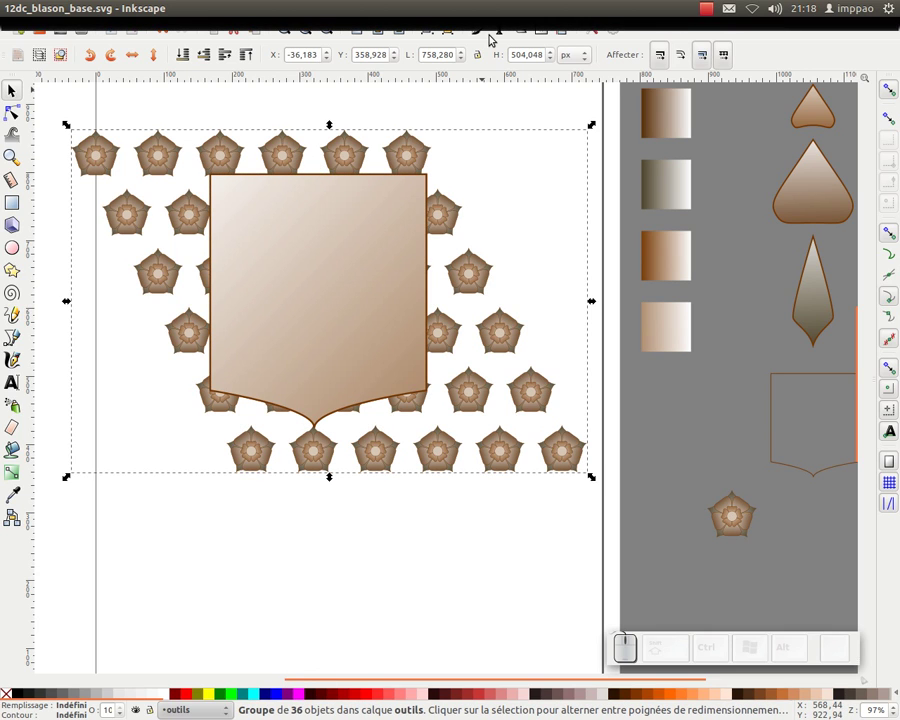
pyautogui.click(428, 30)
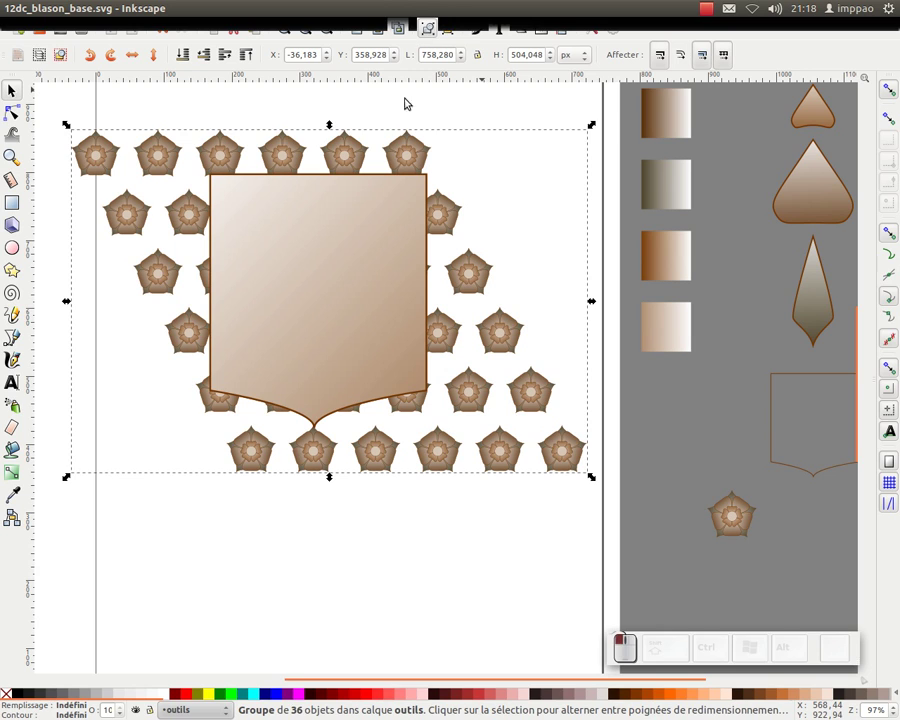
# Step: Clip the wrapped flower group to the outline of the cloned shield
pyautogui.press('shift')
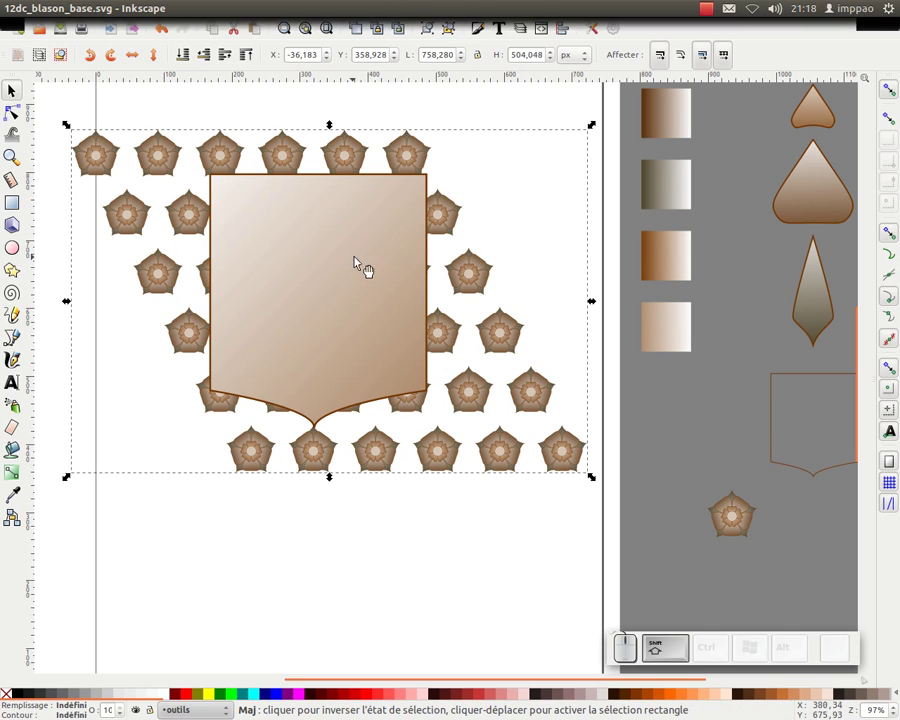
pyautogui.keyDown('shift'); pyautogui.click(340, 243); pyautogui.keyUp('shift')
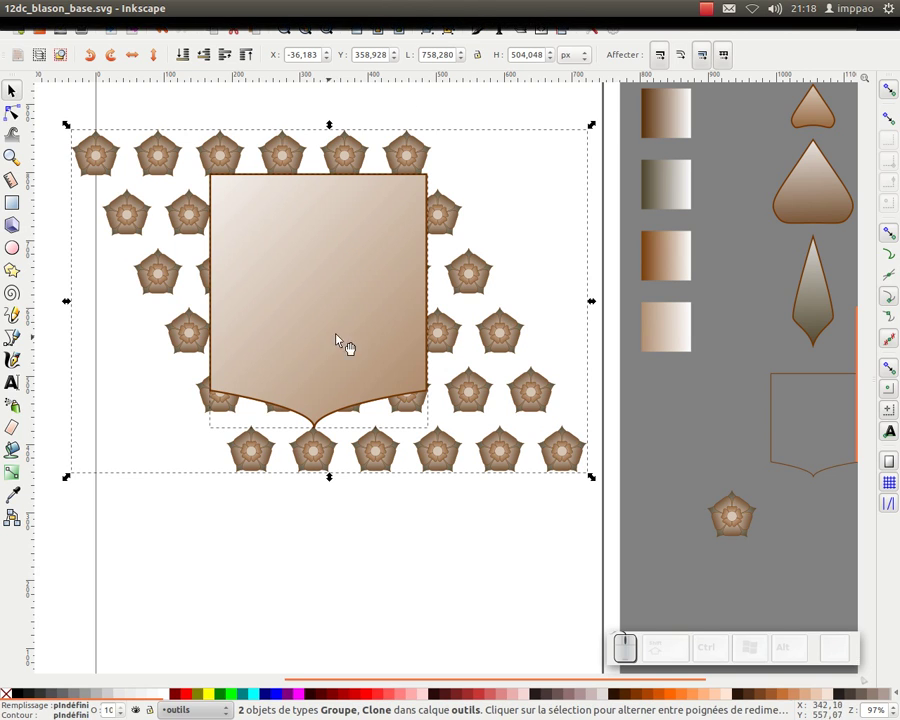
pyautogui.click(235, 10)
pyautogui.moveTo(380, 97)
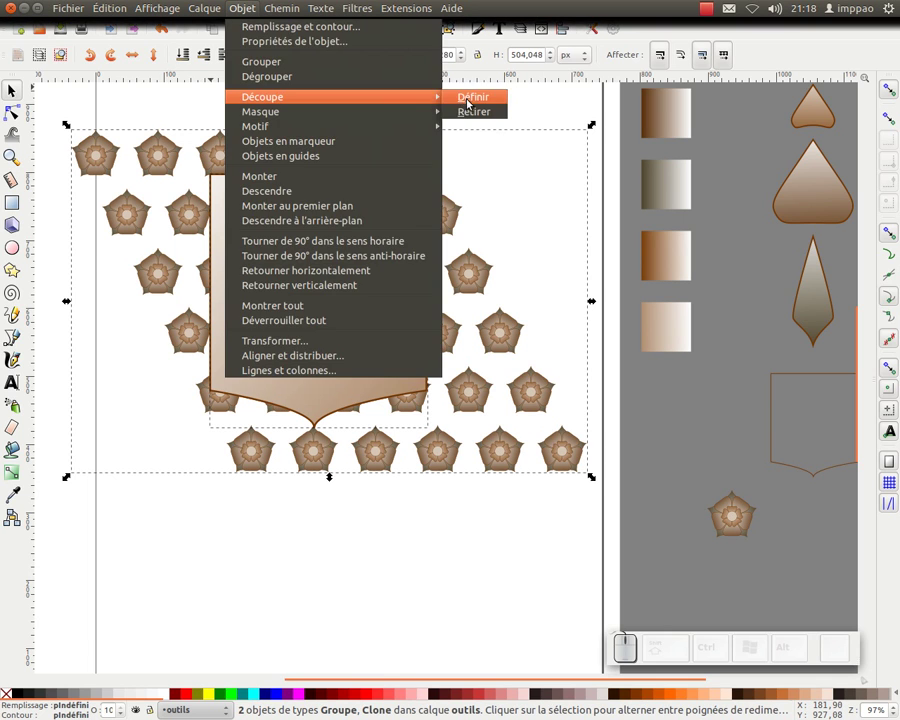
pyautogui.click(470, 98)
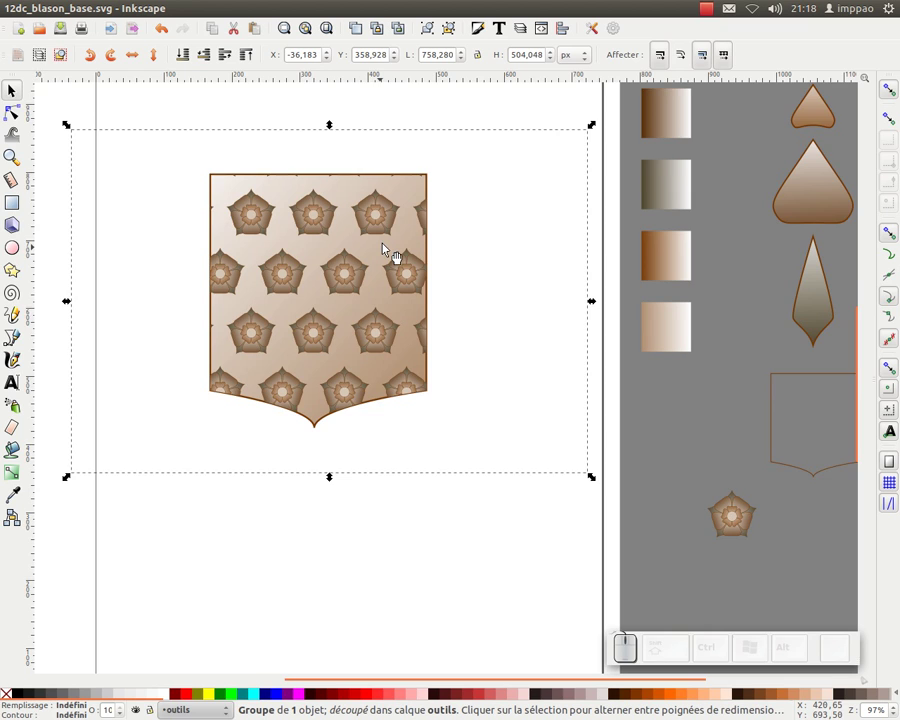
# Step: Enter the clipped group and shift the flowers about 18 px up and 2 px right inside the shield
pyautogui.scroll(-1, 392, 255)
pyautogui.moveTo(364, 217); pyautogui.dragTo(384, 240)
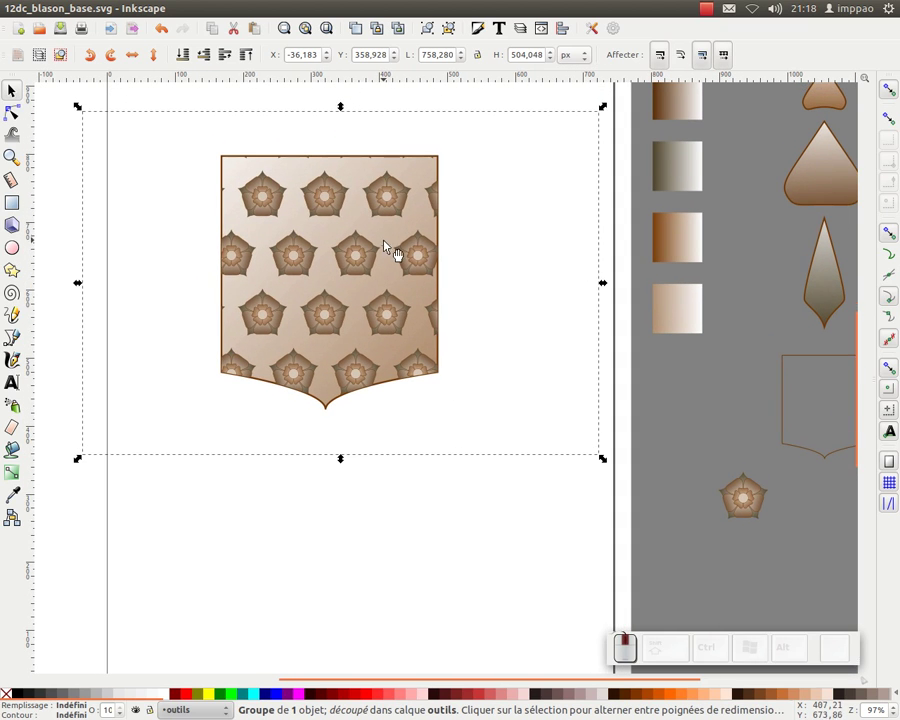
pyautogui.click(350, 478)
pyautogui.click(338, 215)
pyautogui.doubleClick(322, 197)
pyautogui.click(322, 197)
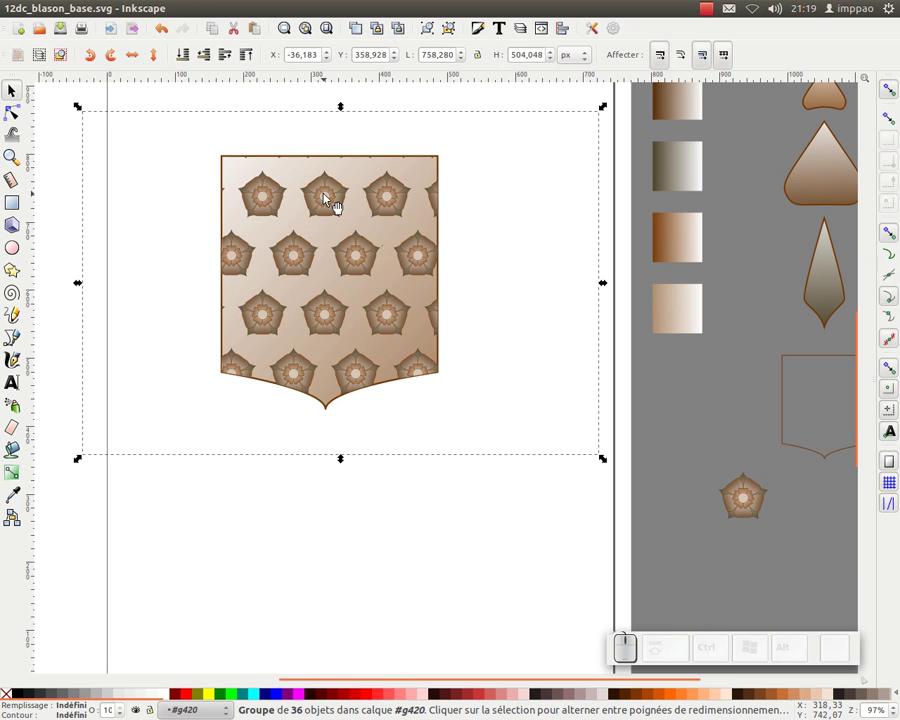
pyautogui.moveTo(327, 198)
pyautogui.mouseDown()
pyautogui.moveTo(323, 183)
pyautogui.moveTo(343, 211)
pyautogui.moveTo(337, 186)
pyautogui.mouseUp()
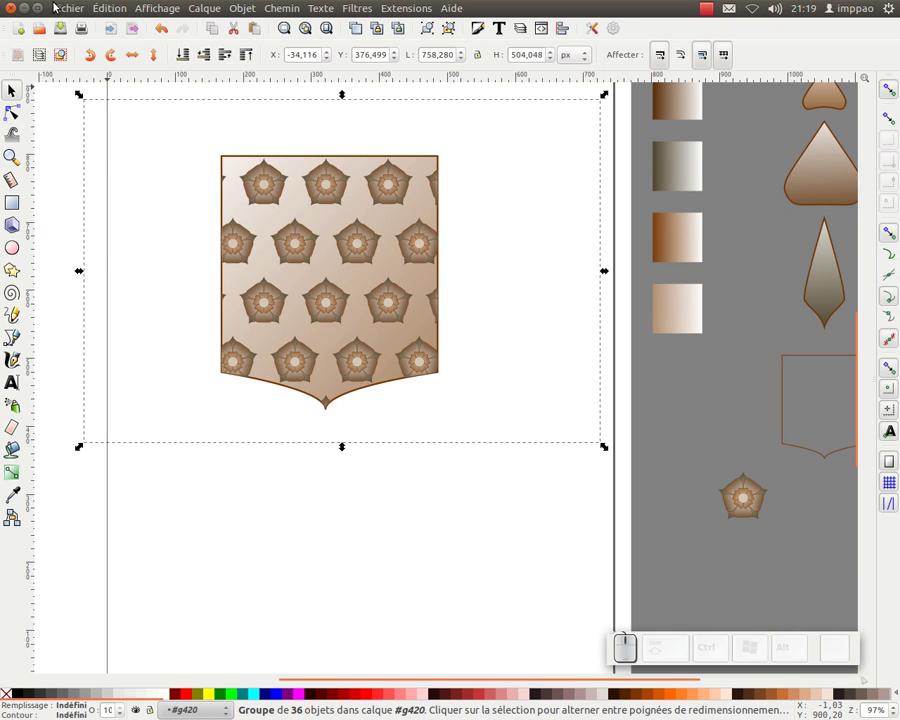
# Step: Save the drawing under the new name 12dc_blason4.svg in the blason folder
pyautogui.click(66, 7)
pyautogui.click(86, 85)
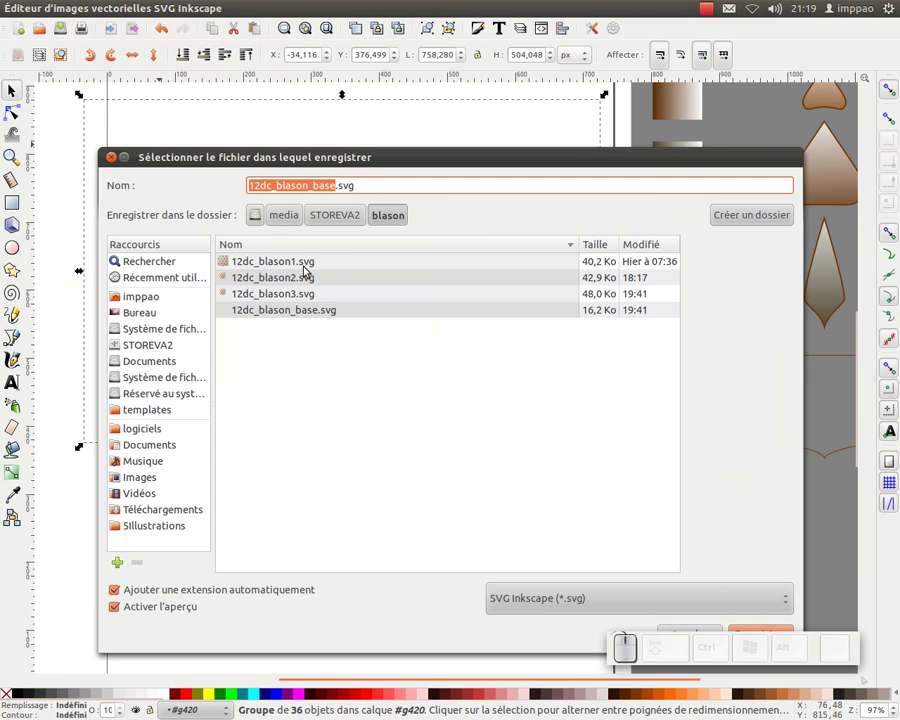
pyautogui.click(337, 185)
pyautogui.write('4')
pyautogui.press('Left')
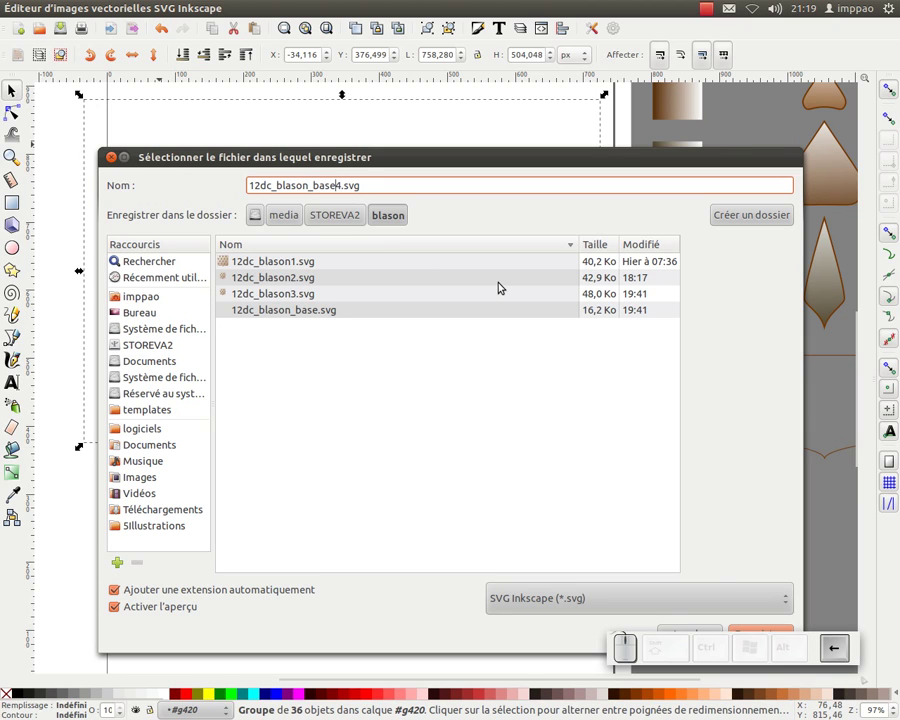
pyautogui.press('BackSpace')
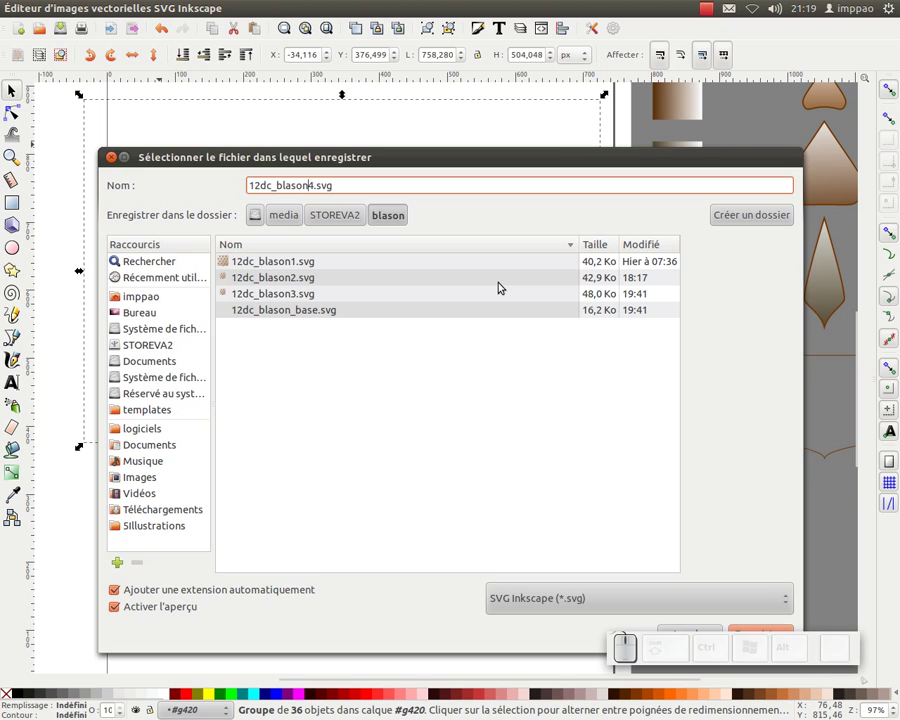
pyautogui.press('Return')
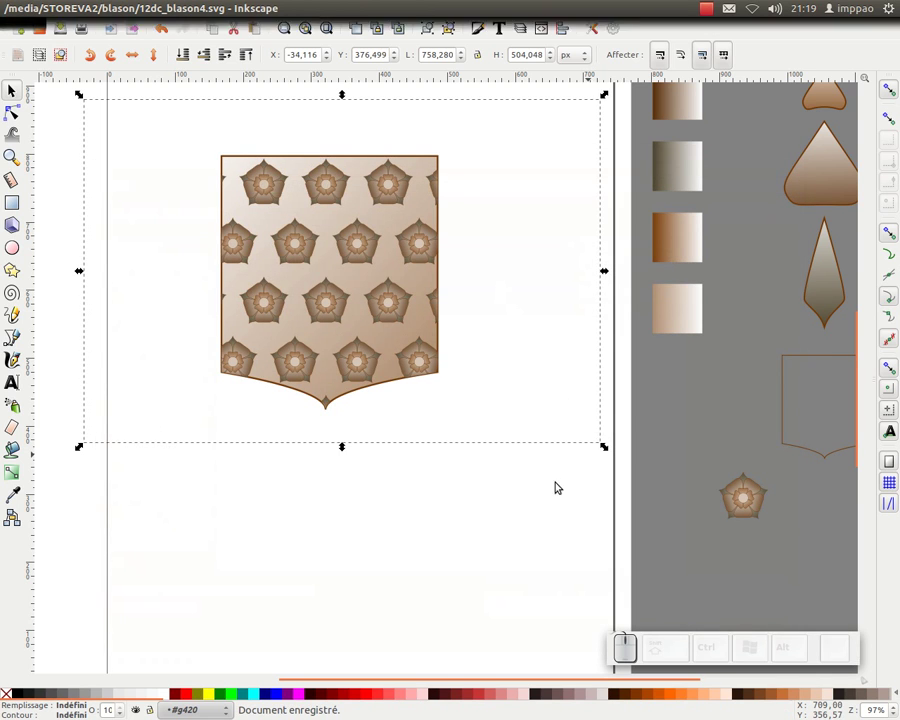
# Step: Apply the "ppetal" gradient to the bottom outer petal of the source flower beside the page
pyautogui.click(717, 482)
pyautogui.click(748, 503)
pyautogui.scroll(-2, 760, 513)
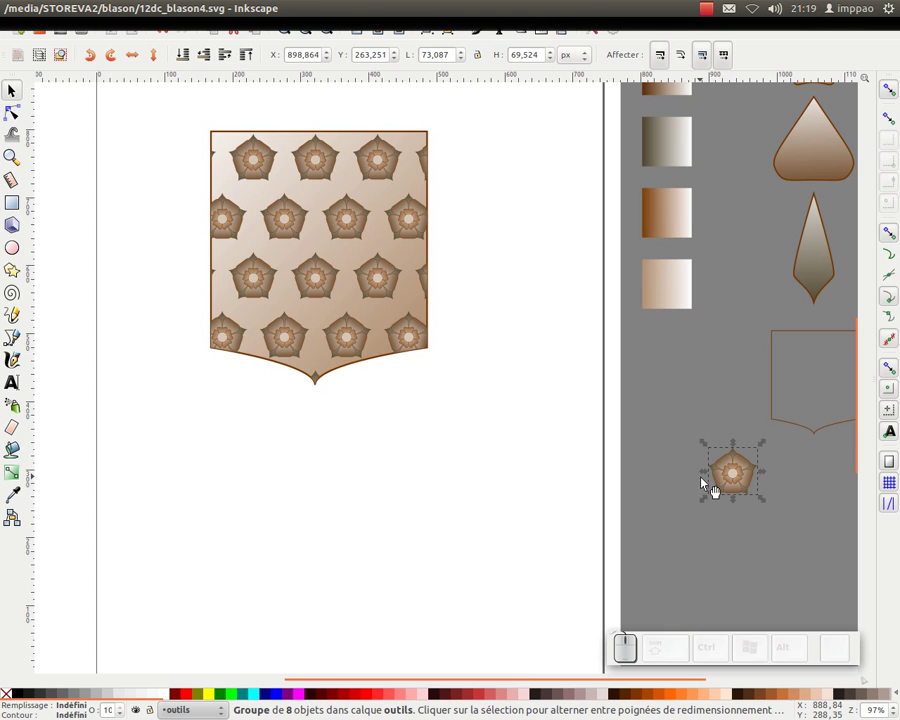
pyautogui.scroll(-1, 704, 487)
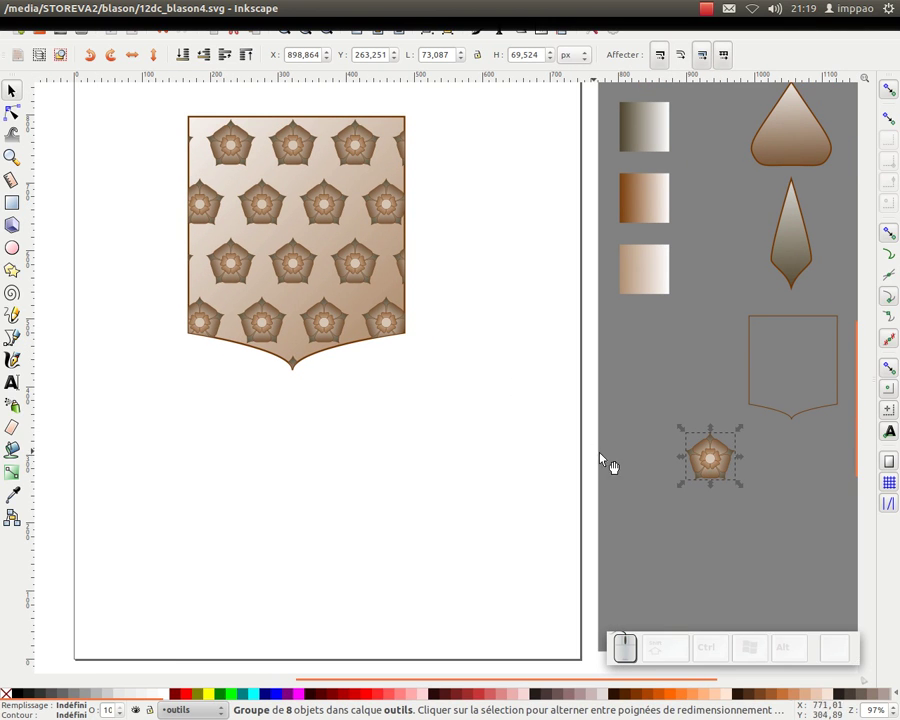
pyautogui.click(12, 114)
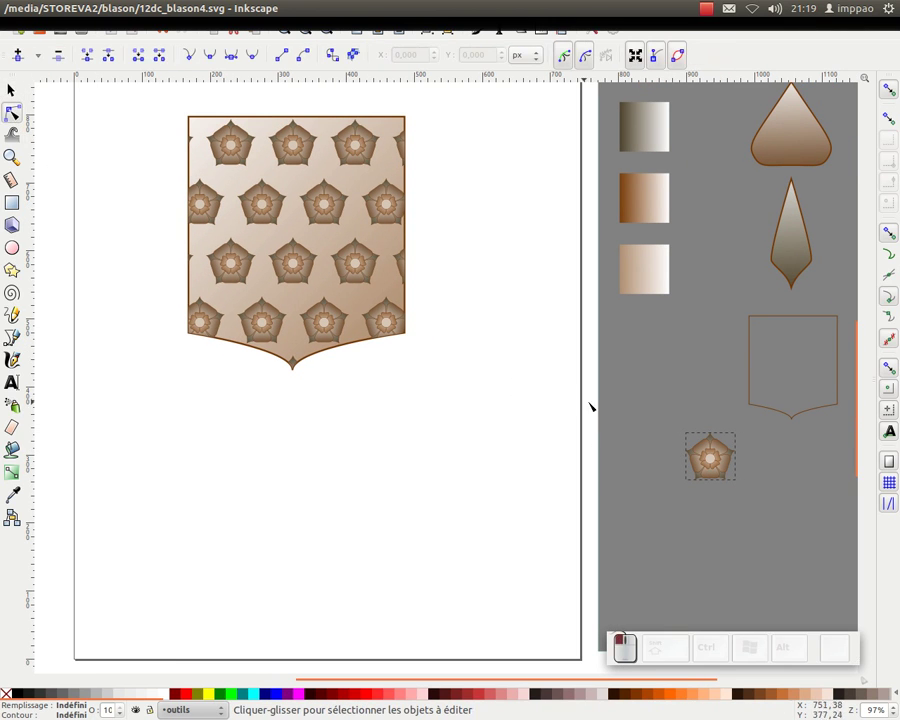
pyautogui.click(715, 483)
pyautogui.scroll(1, 735, 482)
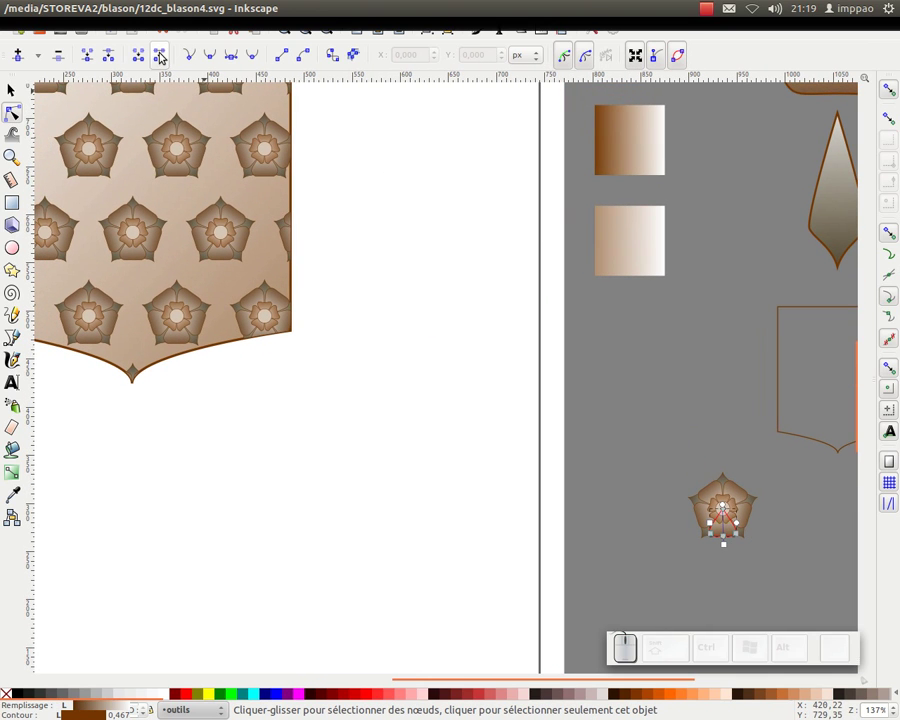
pyautogui.click(12, 471)
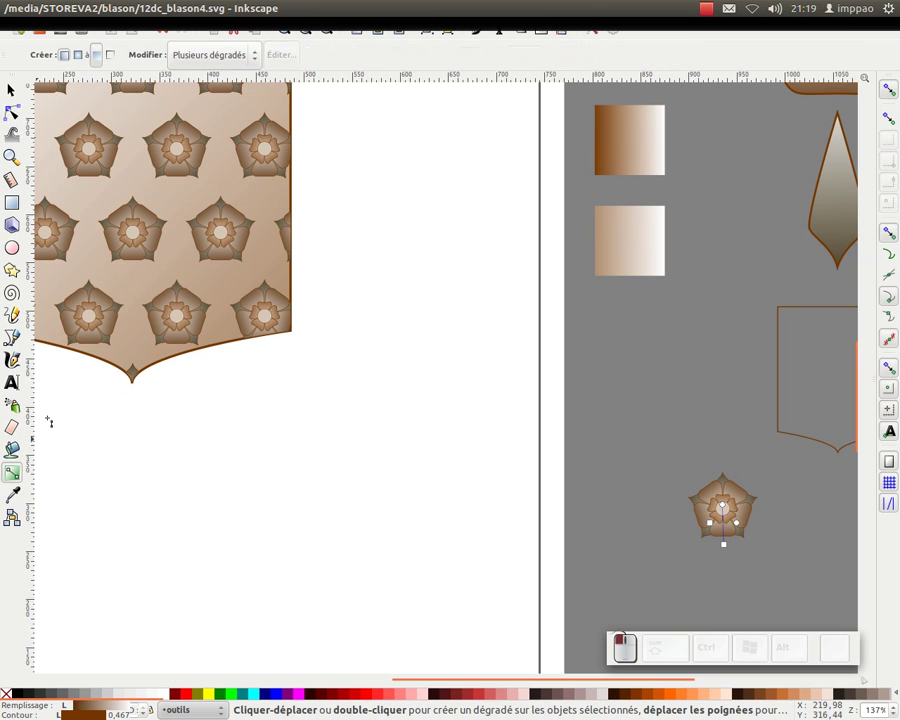
pyautogui.click(250, 56)
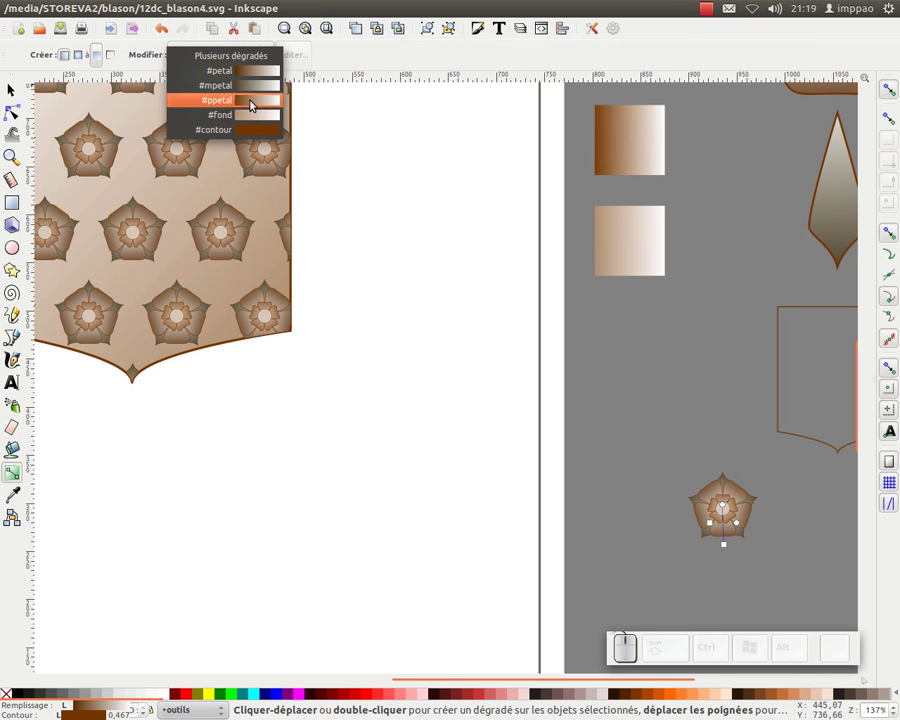
pyautogui.click(251, 104)
pyautogui.hscroll(-1, 330, 254)
pyautogui.hscroll(1, 330, 254)
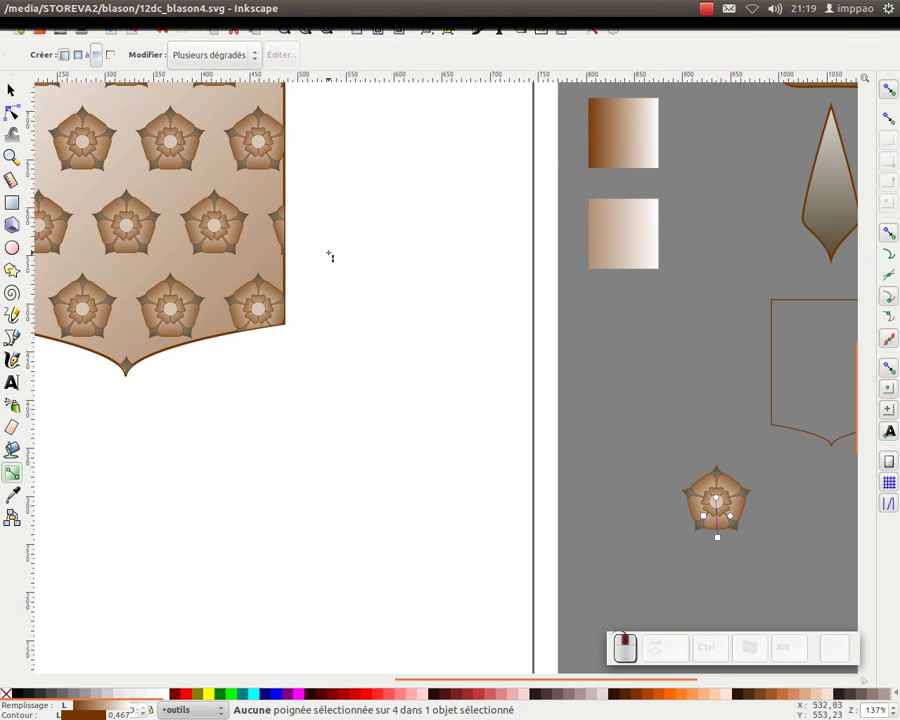
# Step: Unlink the source flower's outer petal clones so that each petal is an independently editable path
pyautogui.moveTo(731, 507); pyautogui.dragTo(562, 357)
pyautogui.scroll(2, 562, 357)
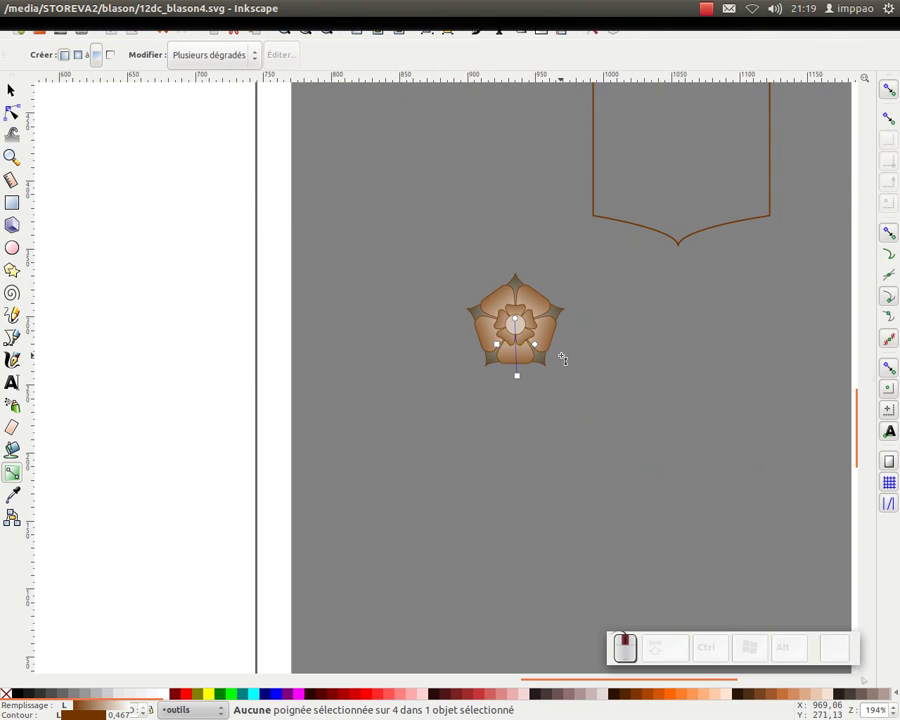
pyautogui.click(14, 113)
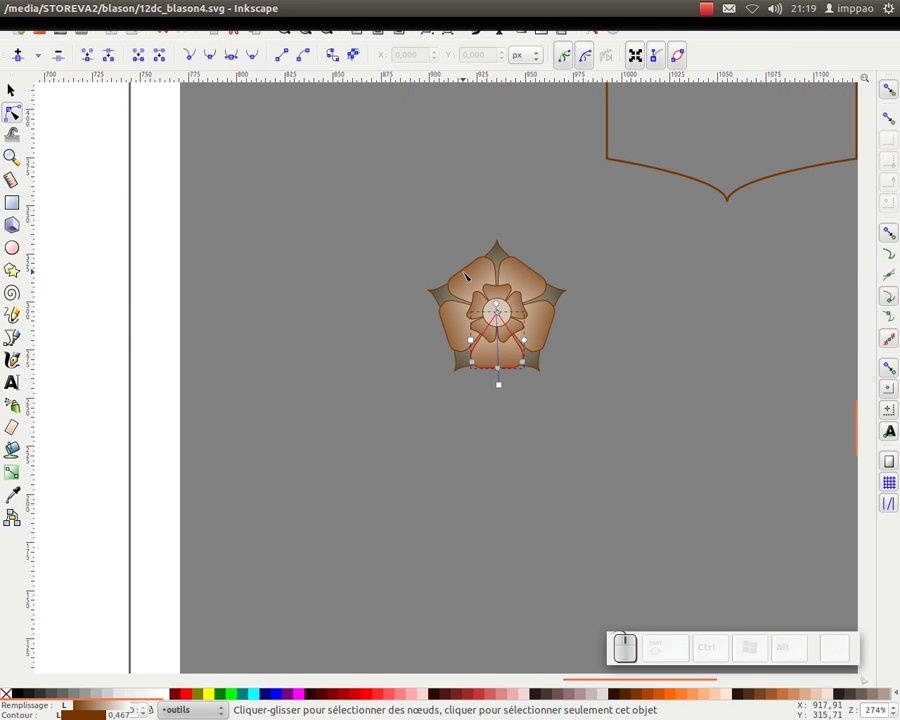
pyautogui.click(480, 281)
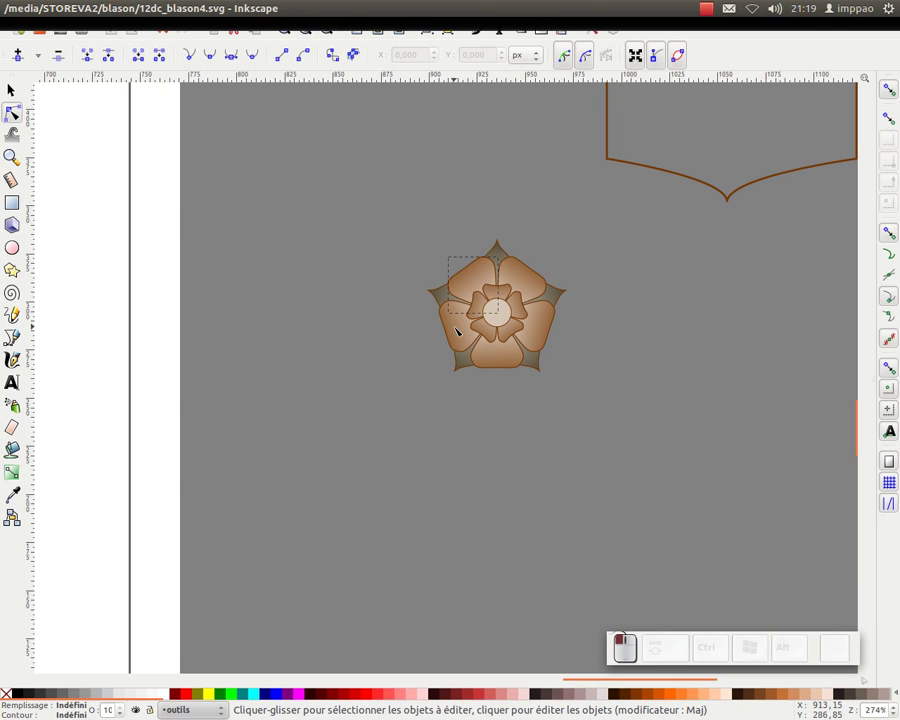
pyautogui.click(488, 364)
pyautogui.click(540, 332)
pyautogui.keyDown('shift'); pyautogui.click(540, 338); pyautogui.keyUp('shift')
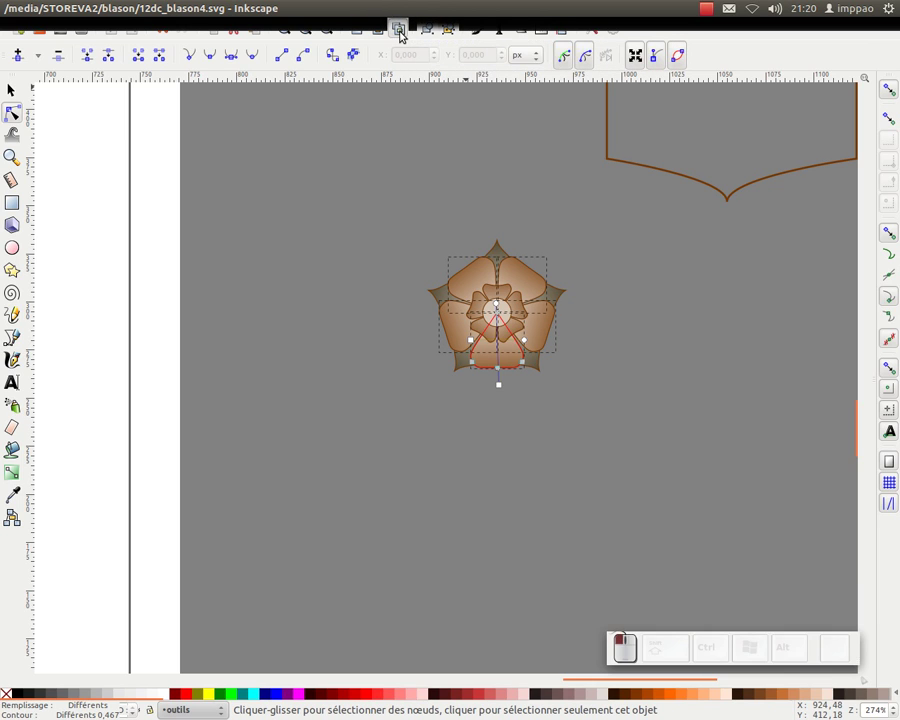
pyautogui.click(466, 285)
pyautogui.click(509, 289)
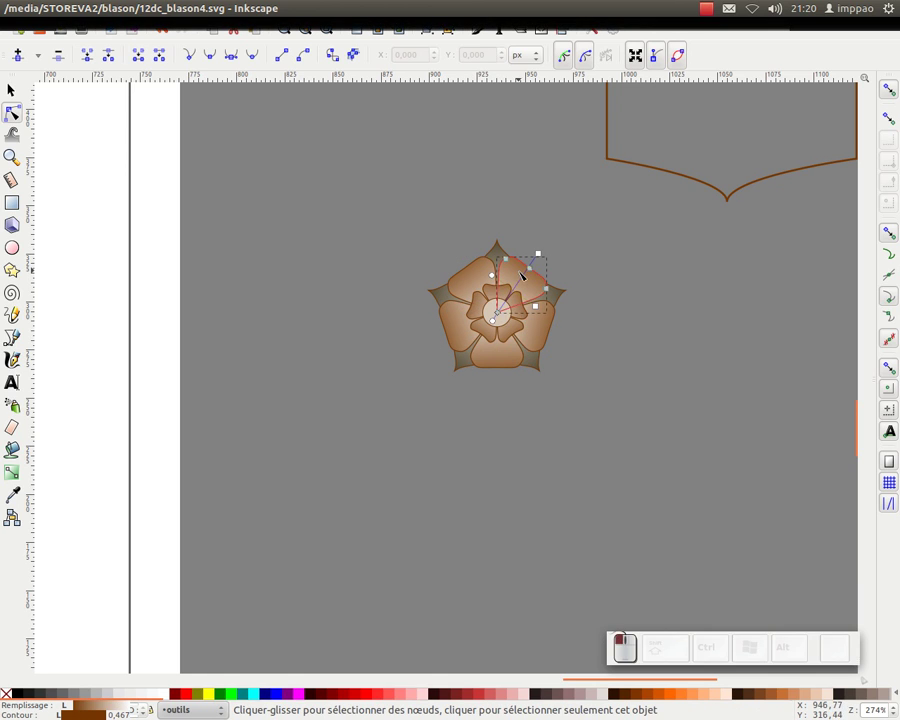
pyautogui.click(518, 351)
pyautogui.click(495, 352)
# Step: Combine the source flower's five outer petals into a single path
pyautogui.click(449, 323)
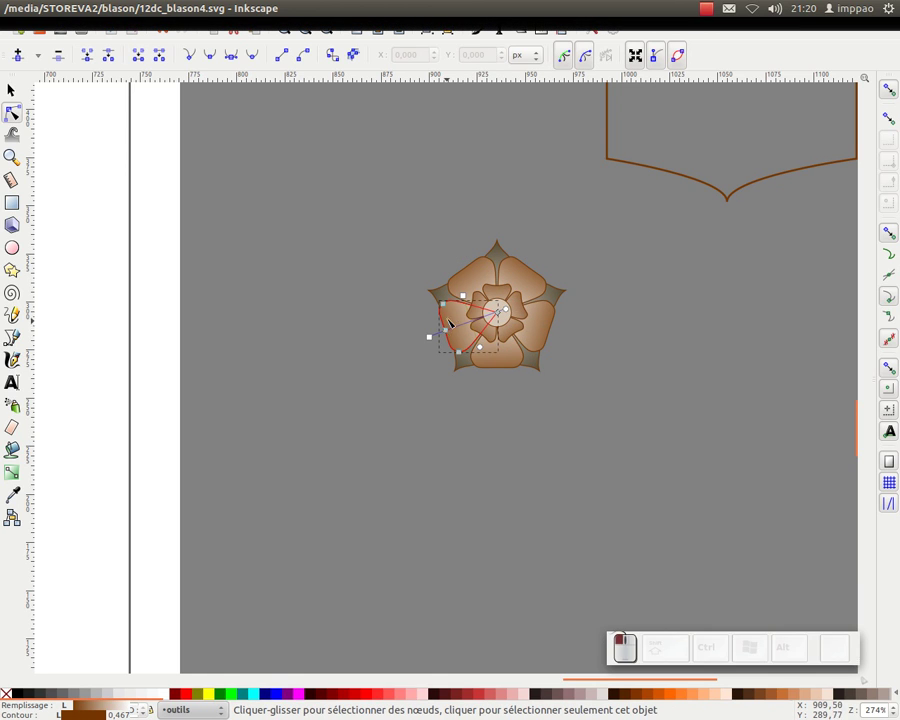
pyautogui.keyDown('shift'); pyautogui.click(472, 278); pyautogui.keyUp('shift')
pyautogui.keyDown('shift'); pyautogui.click(527, 281); pyautogui.keyUp('shift')
pyautogui.keyDown('shift'); pyautogui.click(546, 331); pyautogui.keyUp('shift')
pyautogui.keyDown('shift'); pyautogui.click(510, 361); pyautogui.keyUp('shift')
pyautogui.keyDown('shift'); pyautogui.click(484, 319); pyautogui.keyUp('shift')
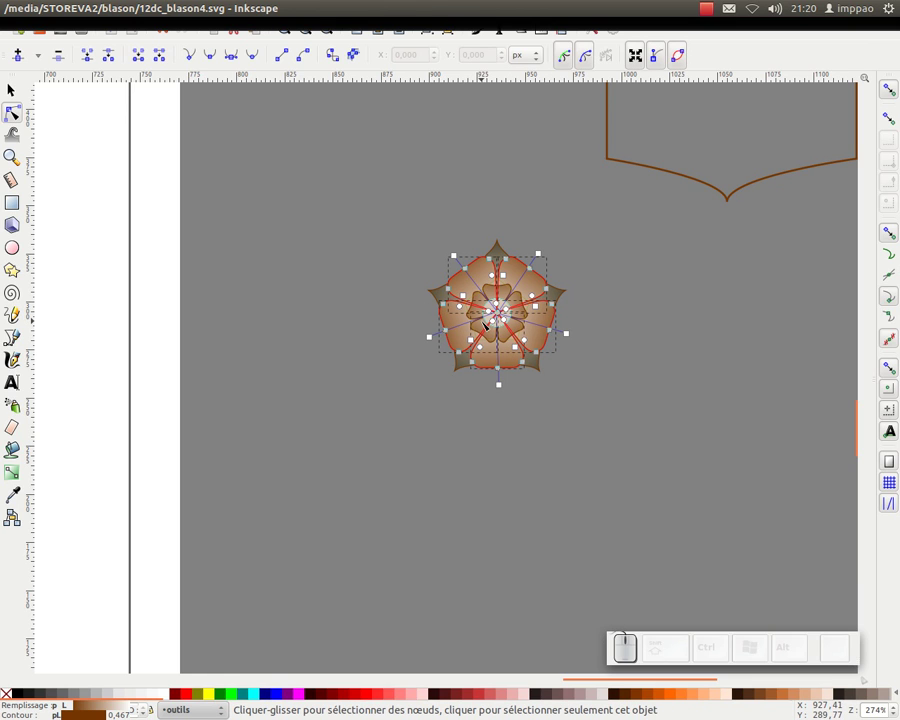
pyautogui.click(242, 8)
pyautogui.moveTo(265, 8)
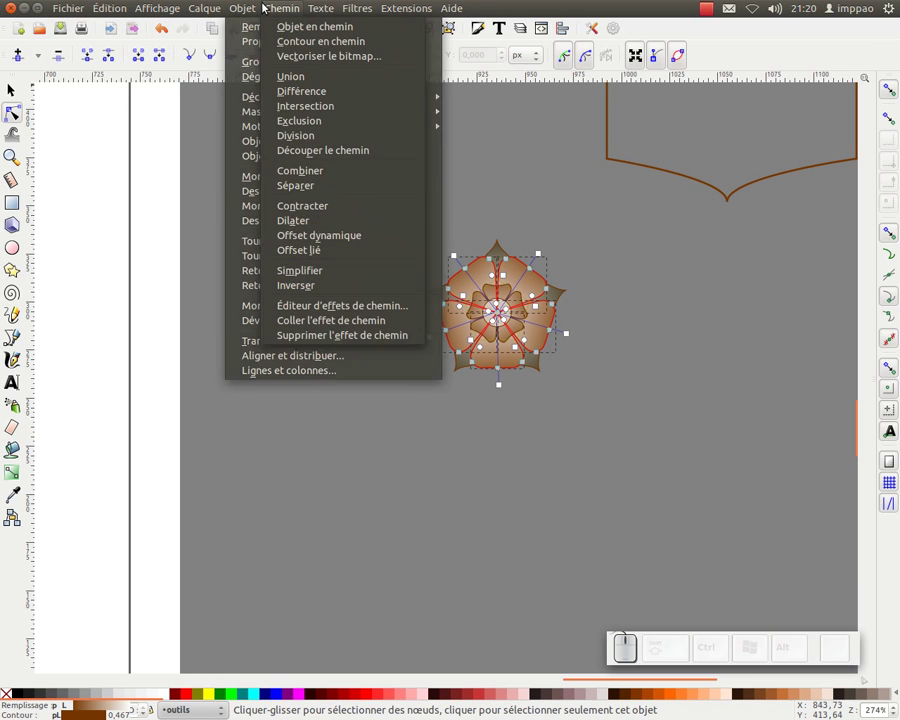
pyautogui.click(325, 172)
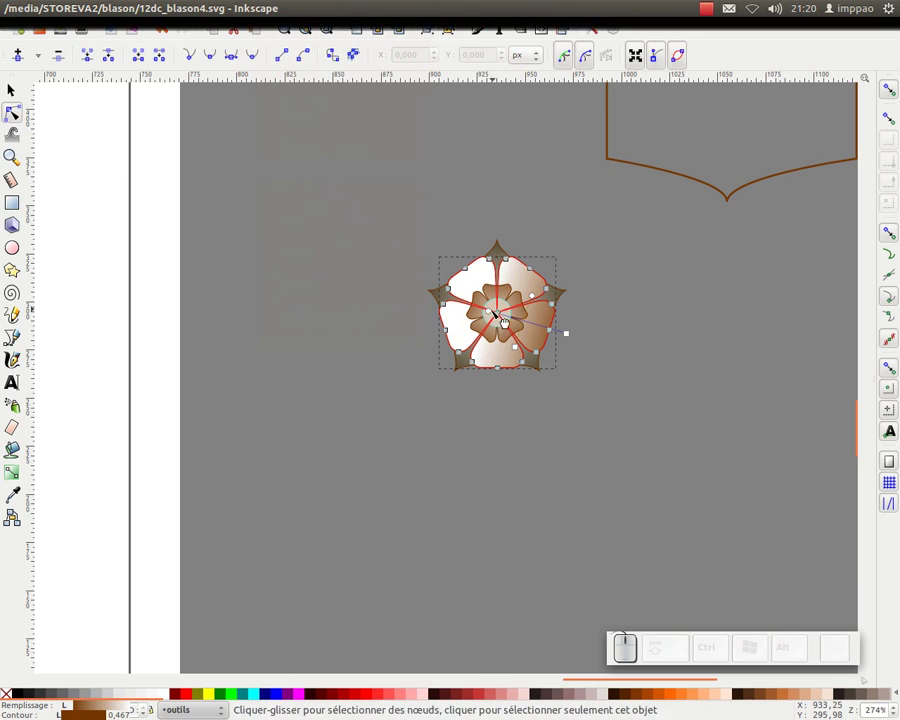
# Step: Run the combined outer petals' gradient diagonally from white beyond the upper left to brown at the lower right
pyautogui.moveTo(498, 314); pyautogui.dragTo(441, 250)
pyautogui.moveTo(557, 364); pyautogui.dragTo(537, 366)
pyautogui.moveTo(441, 250); pyautogui.dragTo(439, 239)
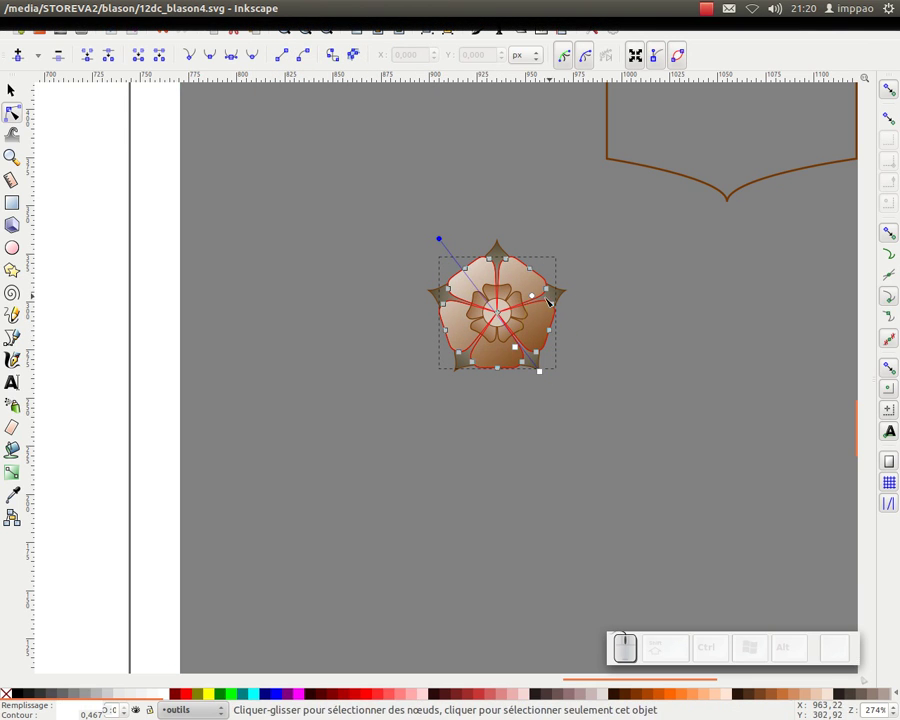
pyautogui.press('Escape')
# Step: Unlink the small inner petal clones and combine all five inner petals into a single path
pyautogui.keyDown('shift'); pyautogui.click(493, 295); pyautogui.keyUp('shift')
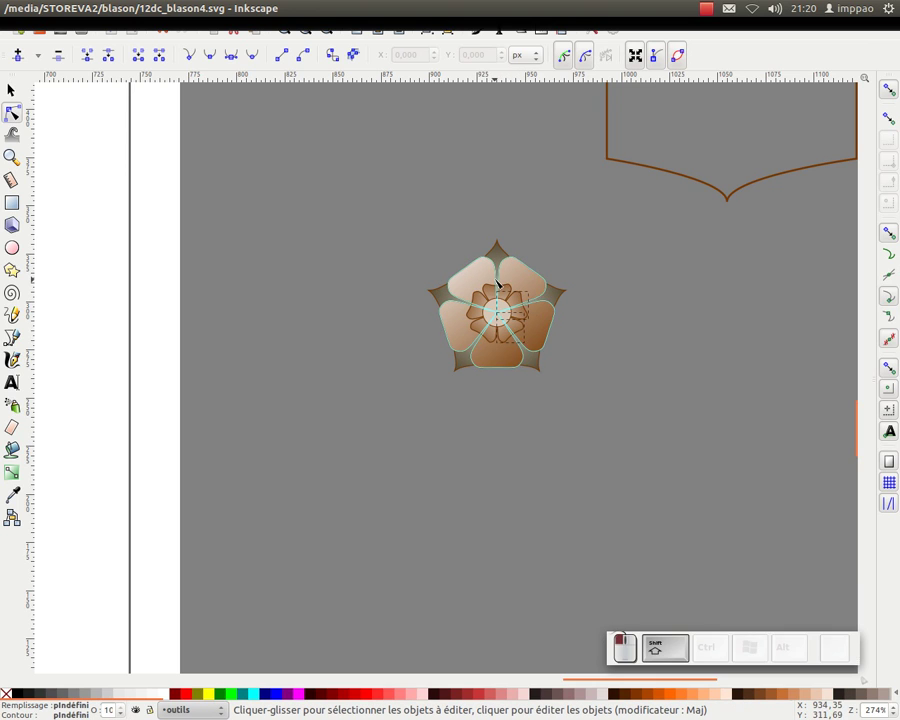
pyautogui.click(481, 334)
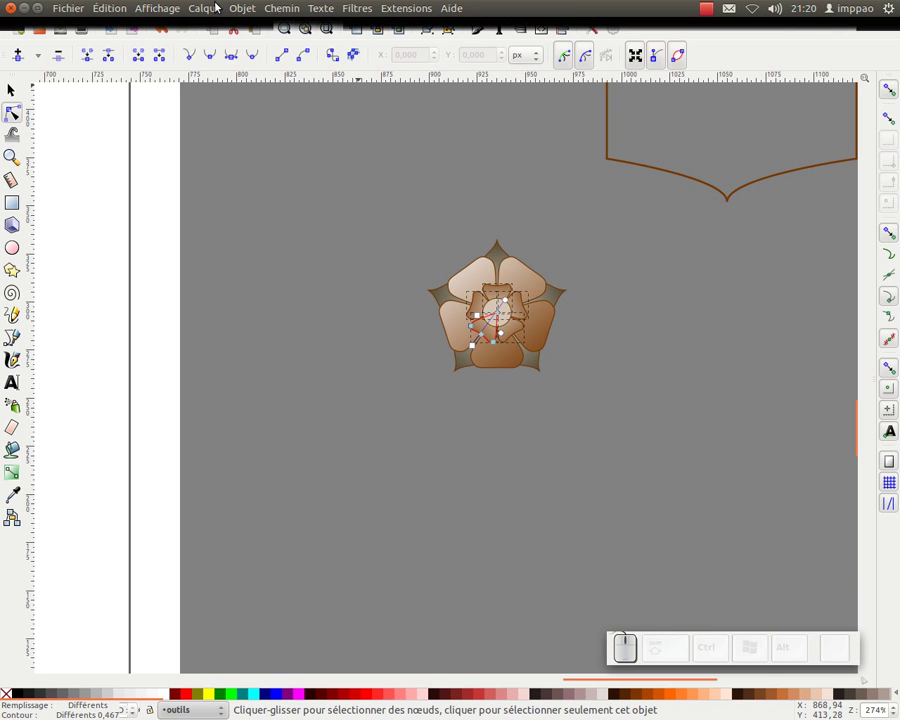
pyautogui.click(242, 8)
pyautogui.moveTo(283, 9)
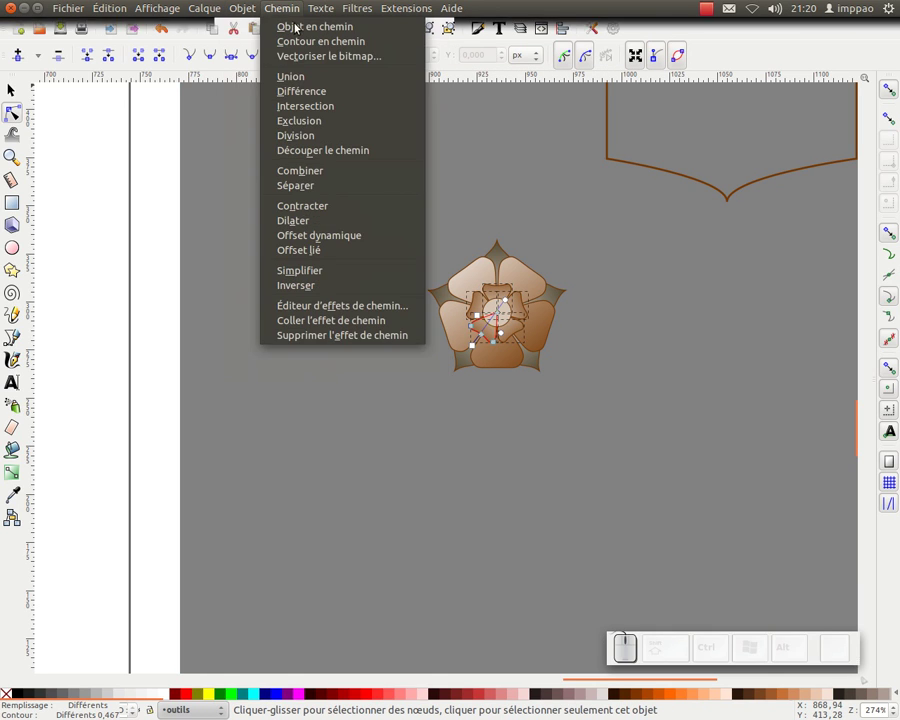
pyautogui.click(305, 170)
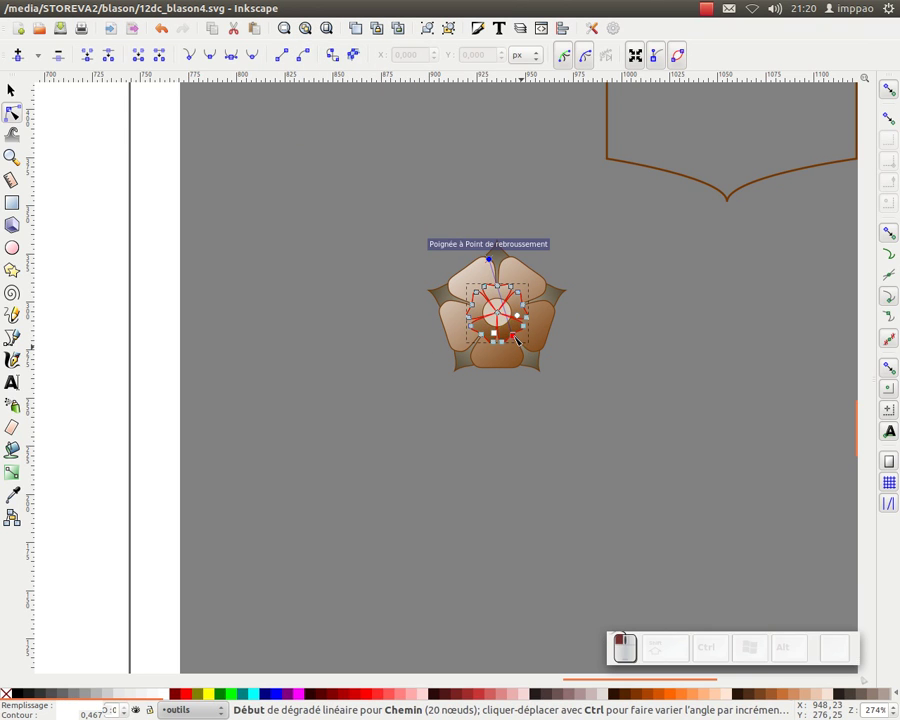
# Step: Combine the source flower's five pointed sepals into a single path
pyautogui.click(434, 290)
pyautogui.keyDown('shift'); pyautogui.click(496, 250); pyautogui.keyUp('shift')
pyautogui.keyDown('shift'); pyautogui.click(566, 296); pyautogui.keyUp('shift')
pyautogui.keyDown('shift'); pyautogui.click(539, 370); pyautogui.keyUp('shift')
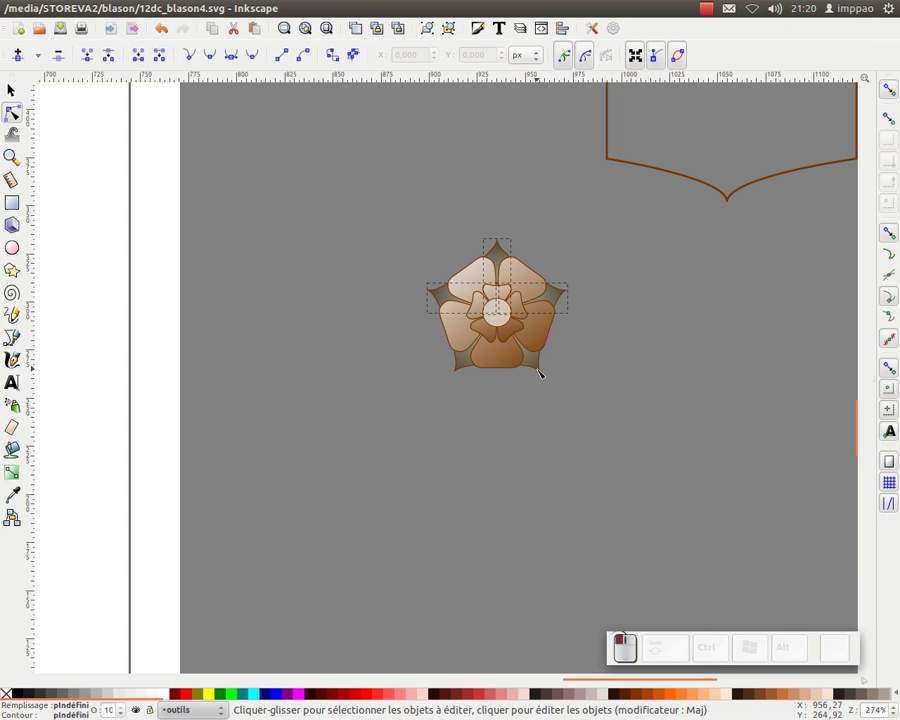
pyautogui.click(471, 374)
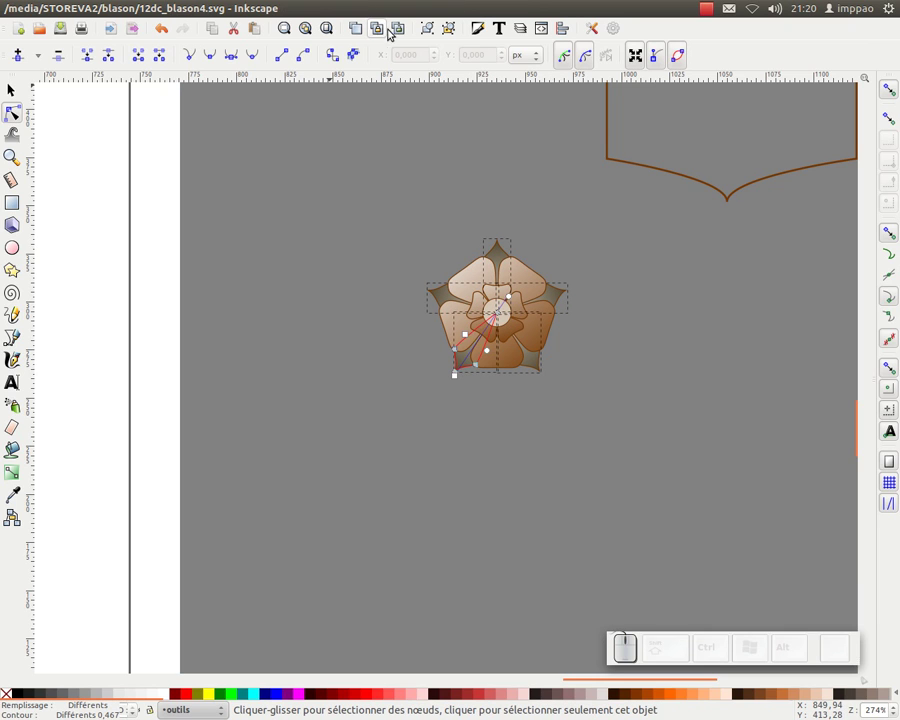
pyautogui.click(228, 8)
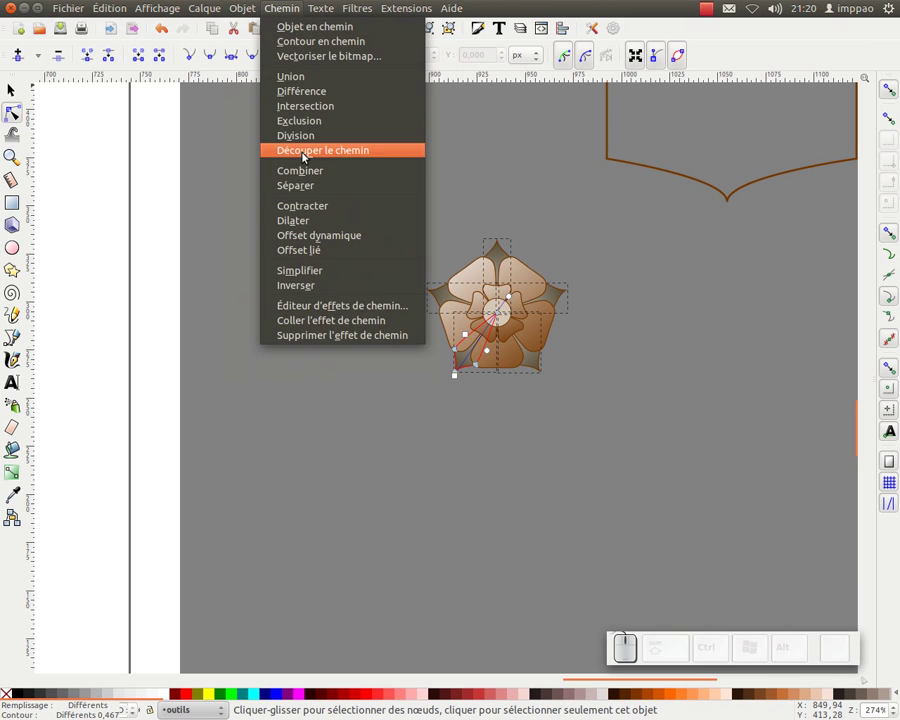
pyautogui.click(300, 168)
# Step: Run the combined sepals' gradient diagonally from white beyond the flower's upper left to dark olive at the lower right
pyautogui.moveTo(432, 290); pyautogui.dragTo(402, 190)
pyautogui.hotkey('ctrl', 'z')
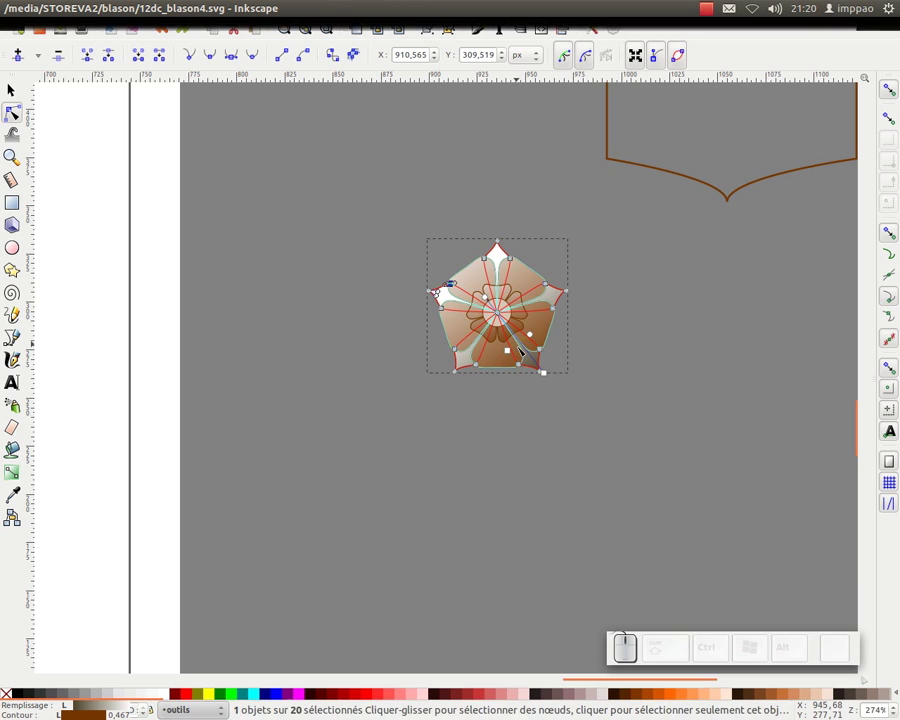
pyautogui.moveTo(490, 302)
pyautogui.mouseDown()
pyautogui.moveTo(422, 180)
pyautogui.moveTo(427, 192)
pyautogui.mouseUp()
# Step: Clear the selection and examine the restyled flower clones across the whole shield, both zoomed out and up close
pyautogui.press('-')
pyautogui.press('-')
pyautogui.press('-')
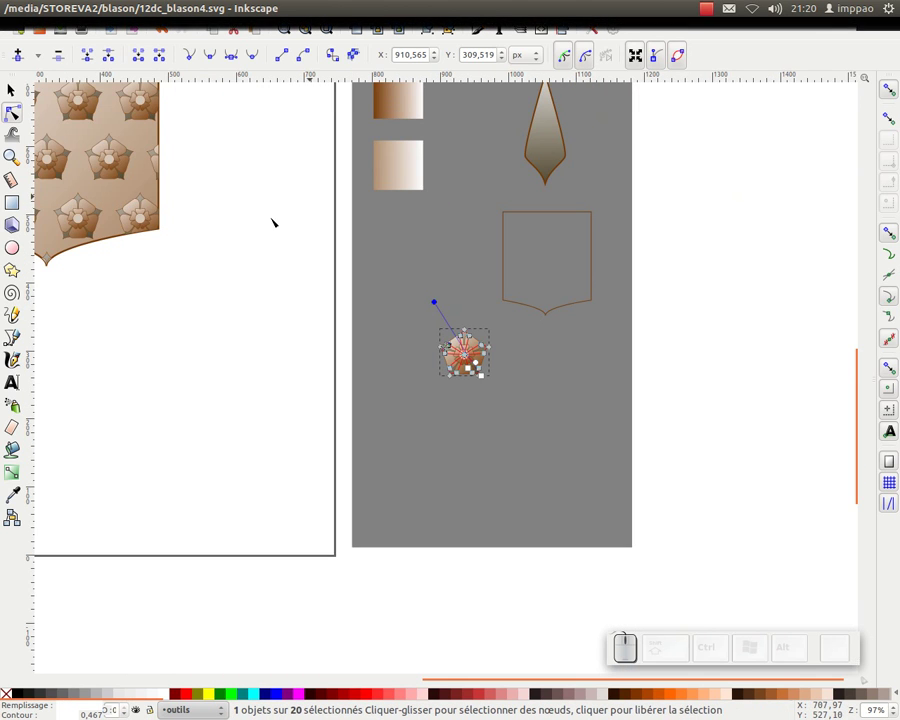
pyautogui.scroll(4, 470, 397)
pyautogui.hscroll(-6, 470, 397)
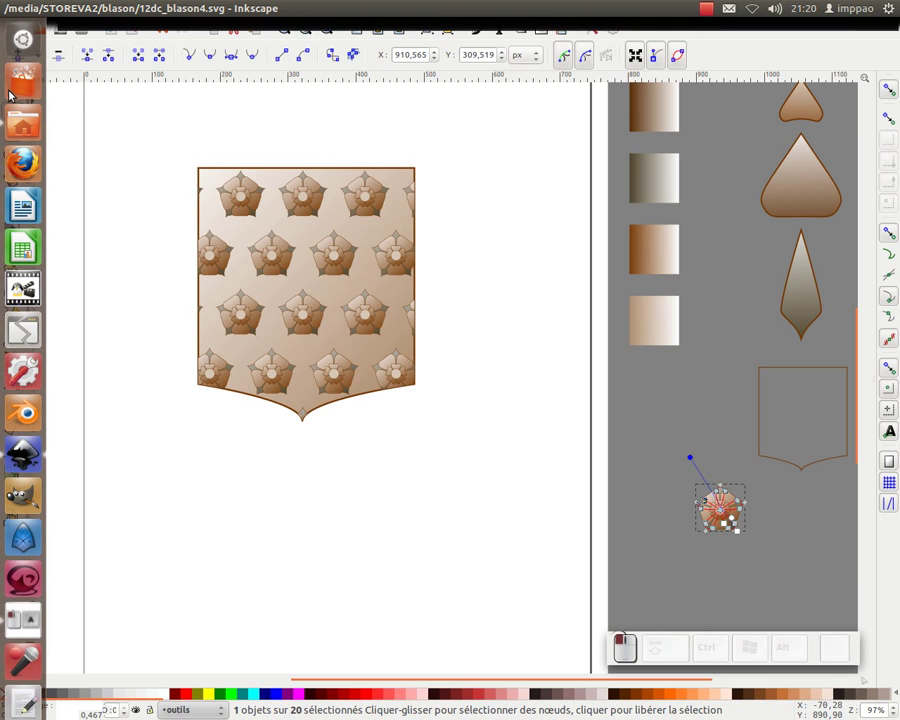
pyautogui.press('s')
pyautogui.press('Escape')
pyautogui.scroll(-1, 345, 355)
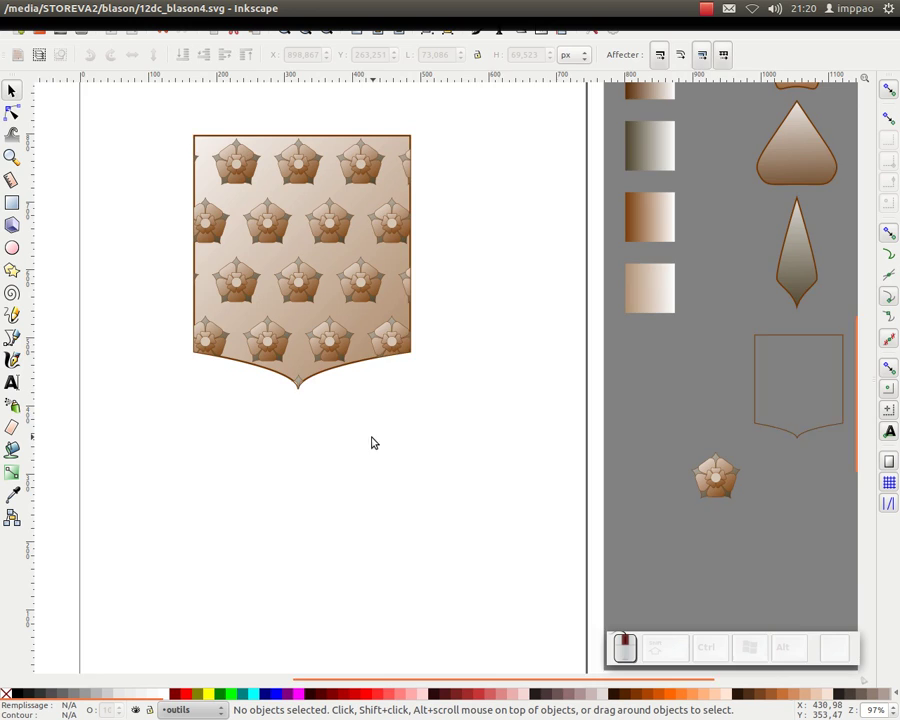
pyautogui.moveTo(372, 440); pyautogui.dragTo(332, 458)
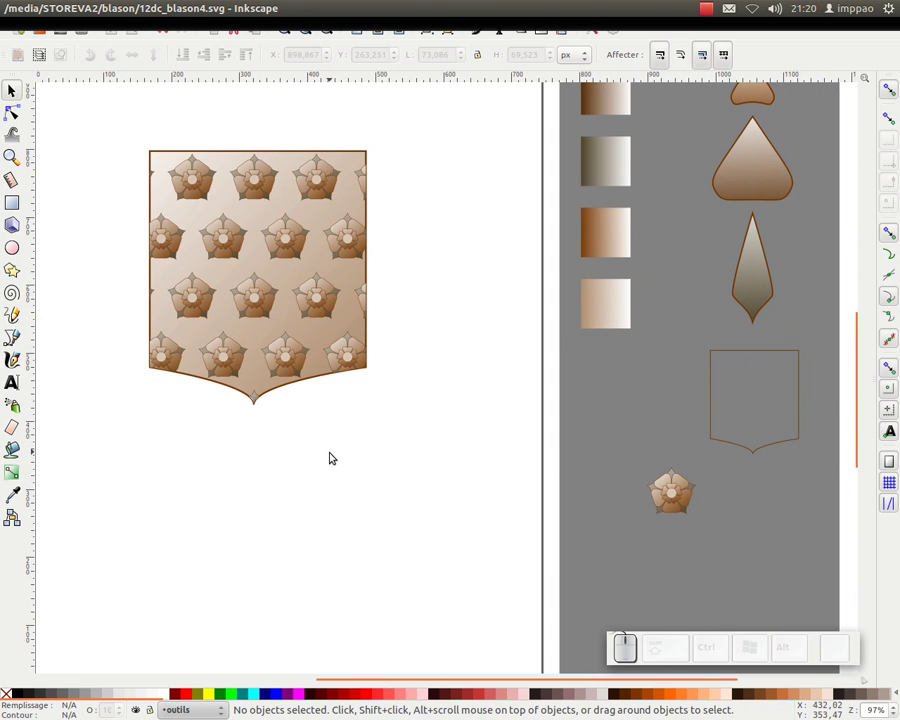
pyautogui.press('-')
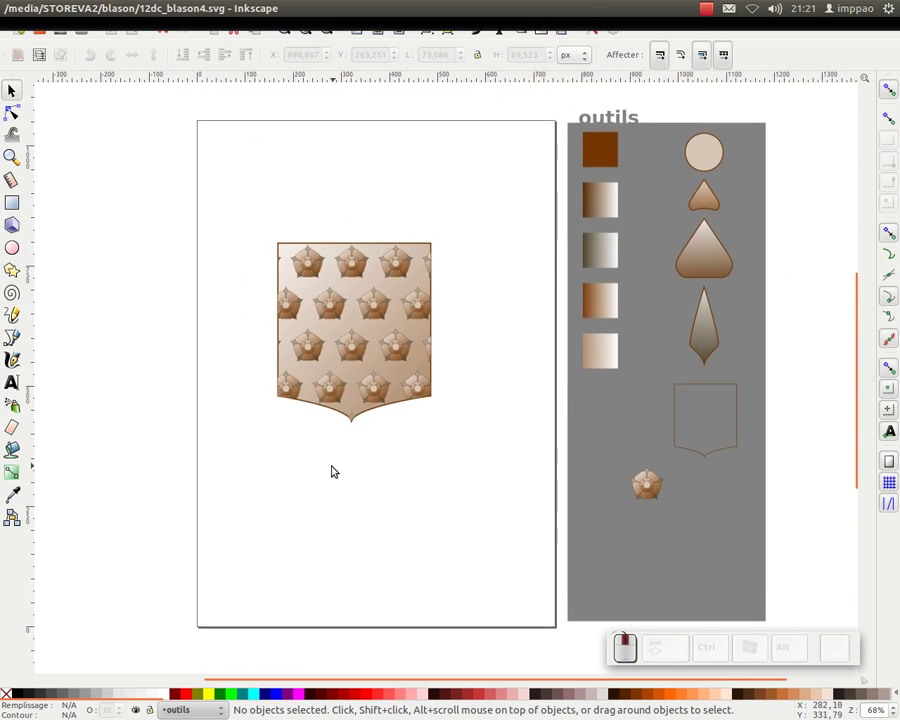
pyautogui.keyDown('ctrl'); pyautogui.scroll(2, 362, 334); pyautogui.keyUp('ctrl')
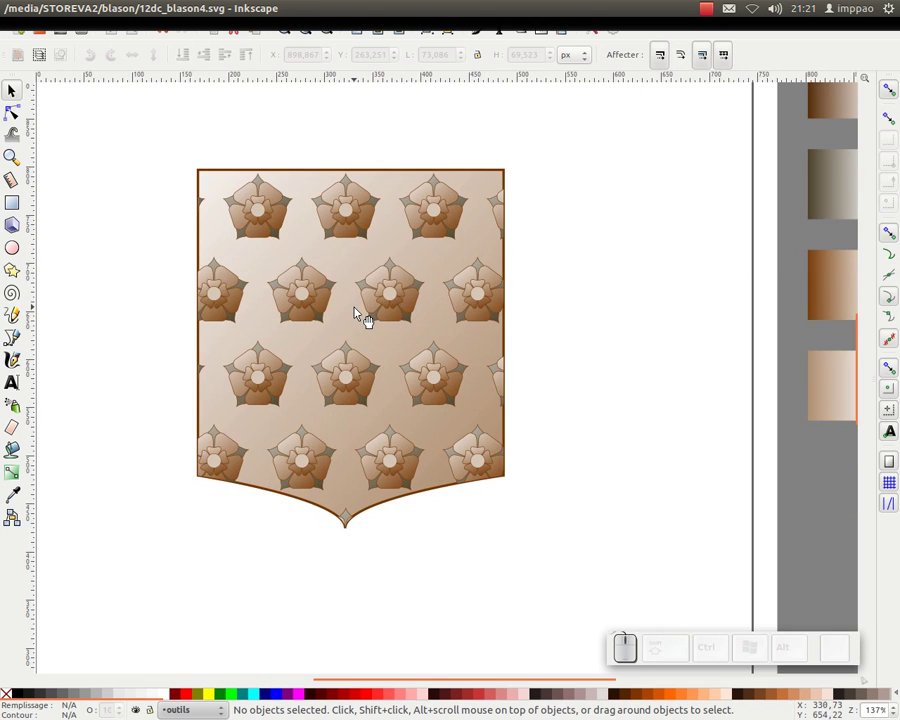